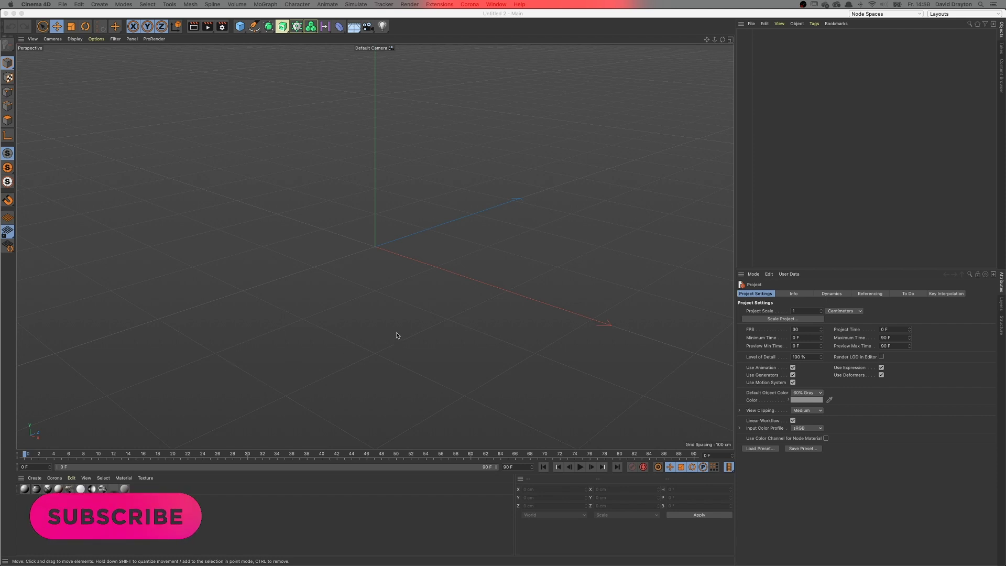
Page through all three images of the Stranger Objects Instagram post, then return to the Townley Greyhounds tab.
{"action": "key", "text": "super+Tab"}
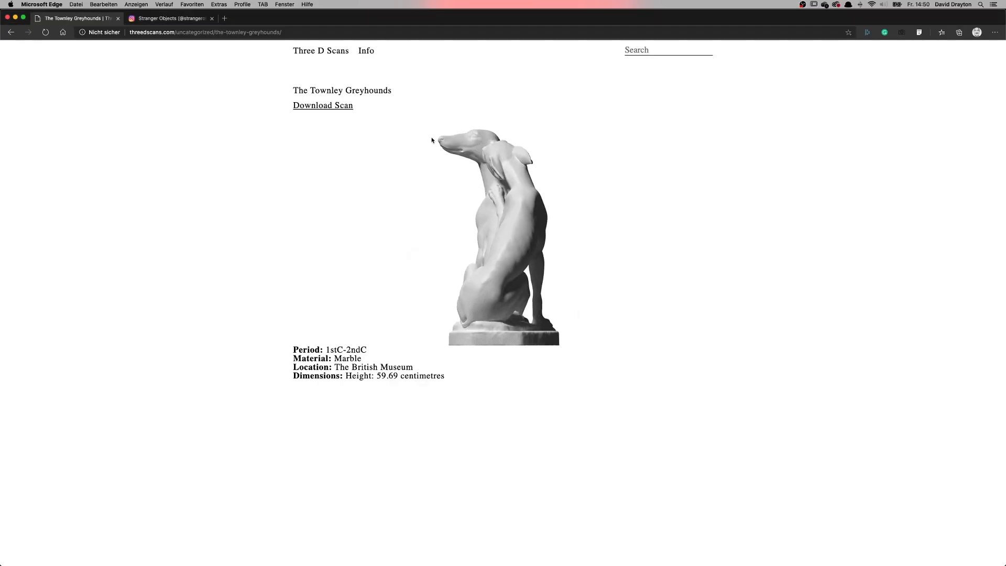
{"action": "left_click", "coordinate": [162, 17]}
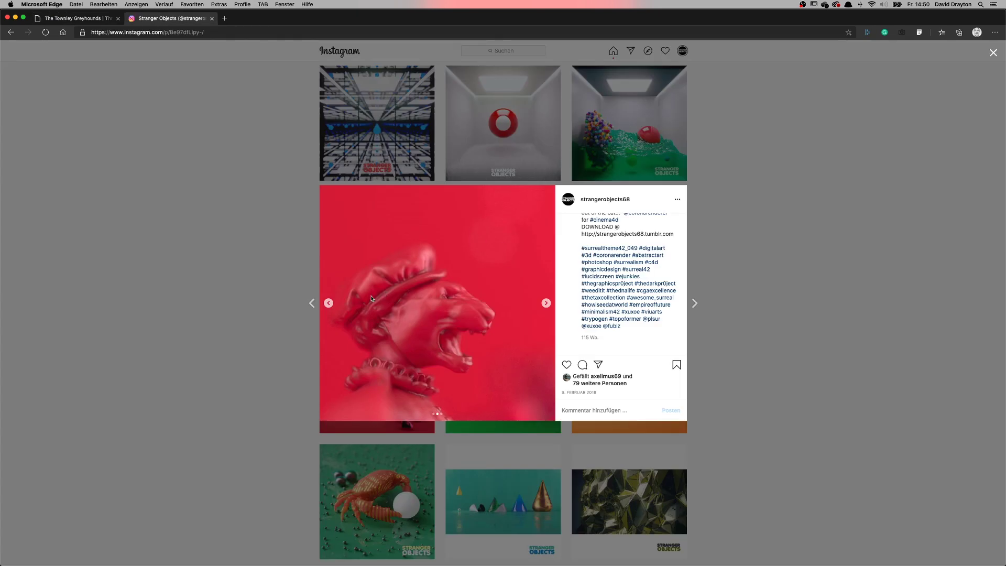
{"action": "left_click", "coordinate": [328, 306]}
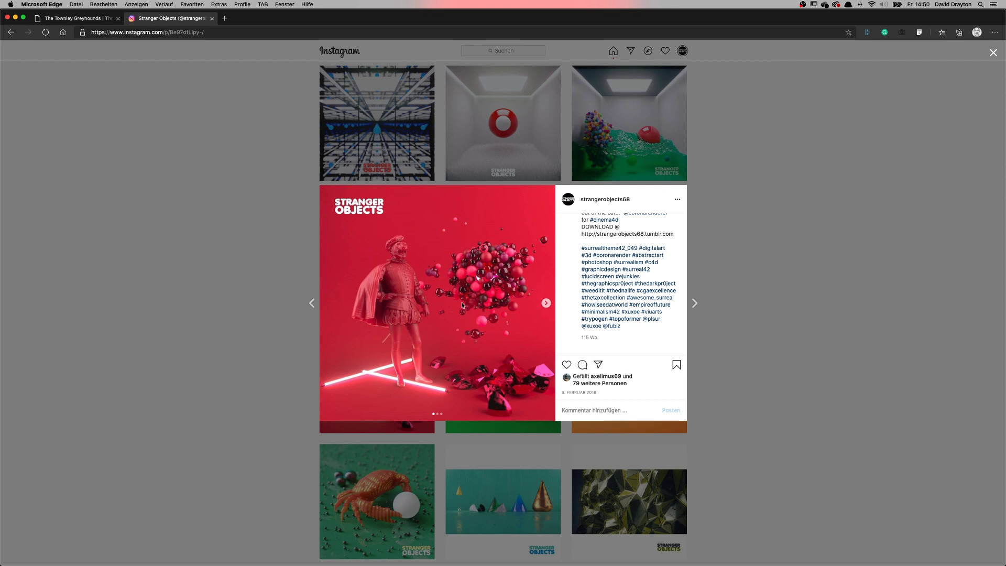
{"action": "left_click", "coordinate": [546, 304]}
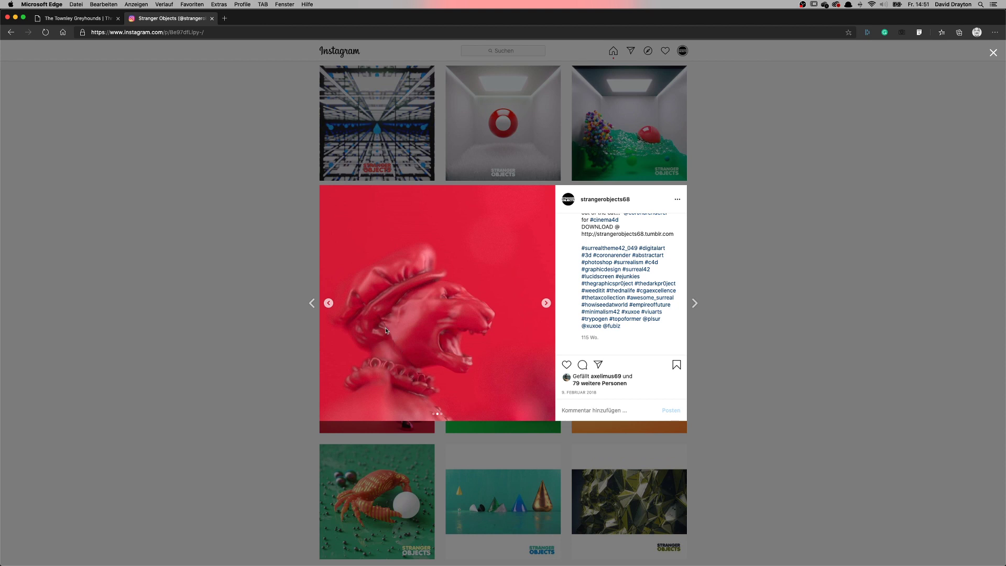
{"action": "left_click", "coordinate": [546, 302]}
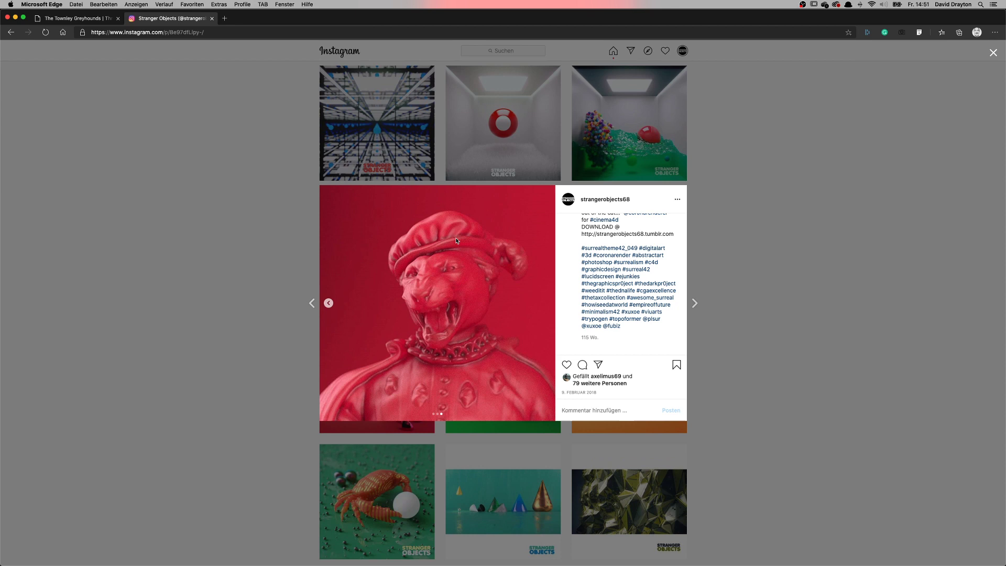
{"action": "left_click", "coordinate": [76, 16]}
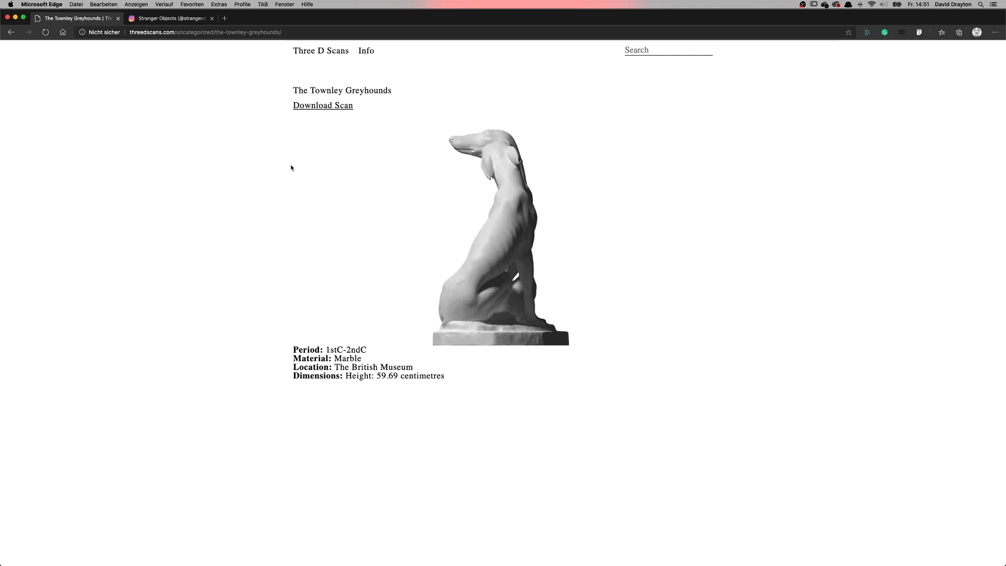
Scroll down through the Three D Scans home gallery of scans.
{"action": "left_click", "coordinate": [324, 51]}
{"action": "scroll", "coordinate": [579, 367], "scroll_direction": "down", "scroll_amount": 12}
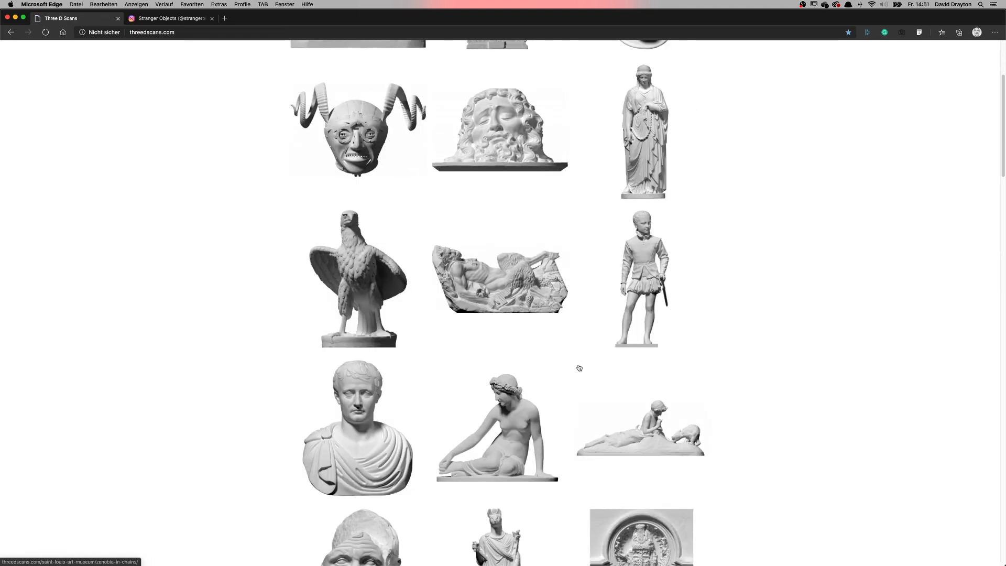
{"action": "scroll", "coordinate": [579, 368], "scroll_direction": "down", "scroll_amount": 10}
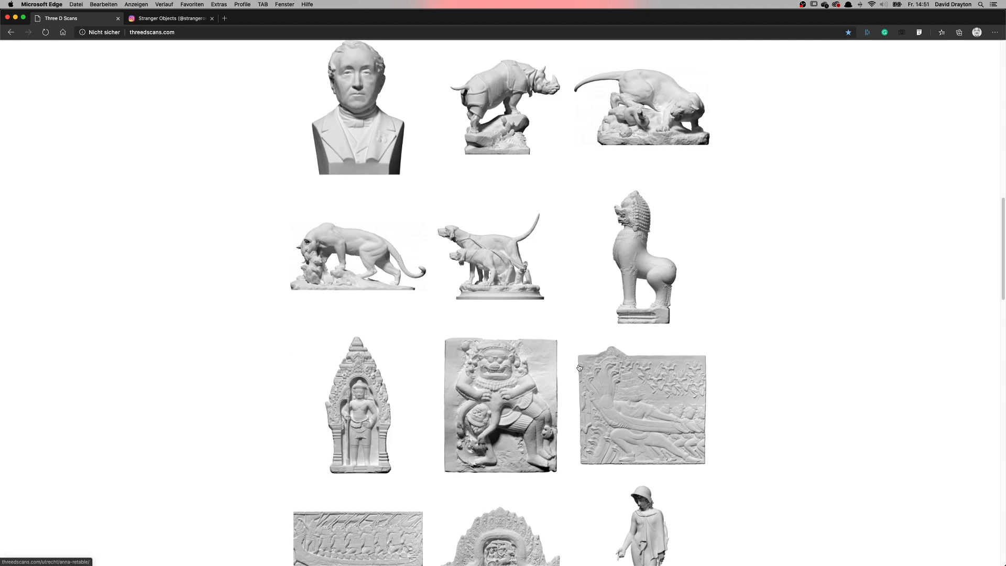
{"action": "scroll", "coordinate": [677, 322], "scroll_direction": "down", "scroll_amount": 8}
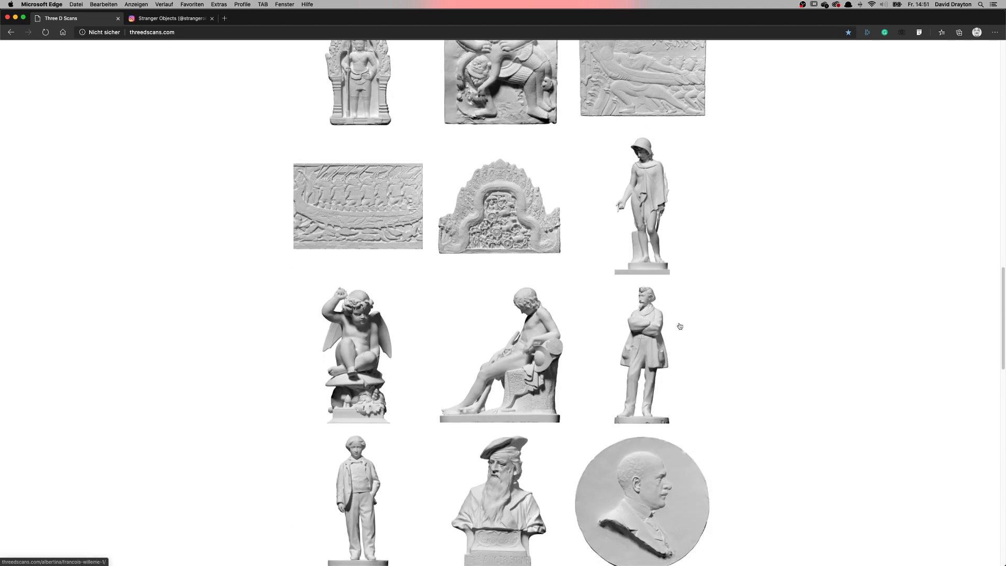
{"action": "scroll", "coordinate": [680, 327], "scroll_direction": "down", "scroll_amount": 15}
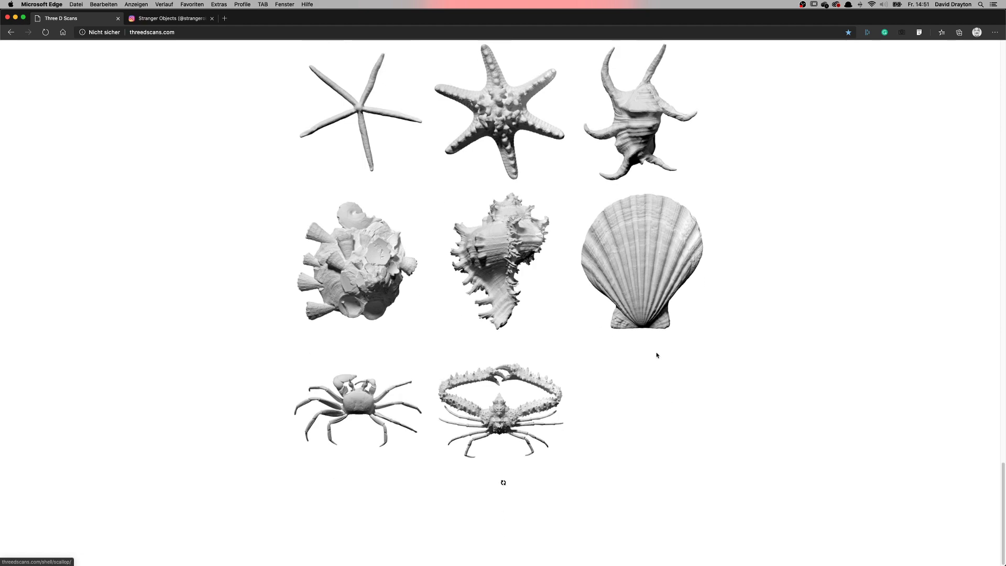
{"action": "scroll", "coordinate": [588, 375], "scroll_direction": "down", "scroll_amount": 5}
{"action": "scroll", "coordinate": [588, 374], "scroll_direction": "down", "scroll_amount": 15}
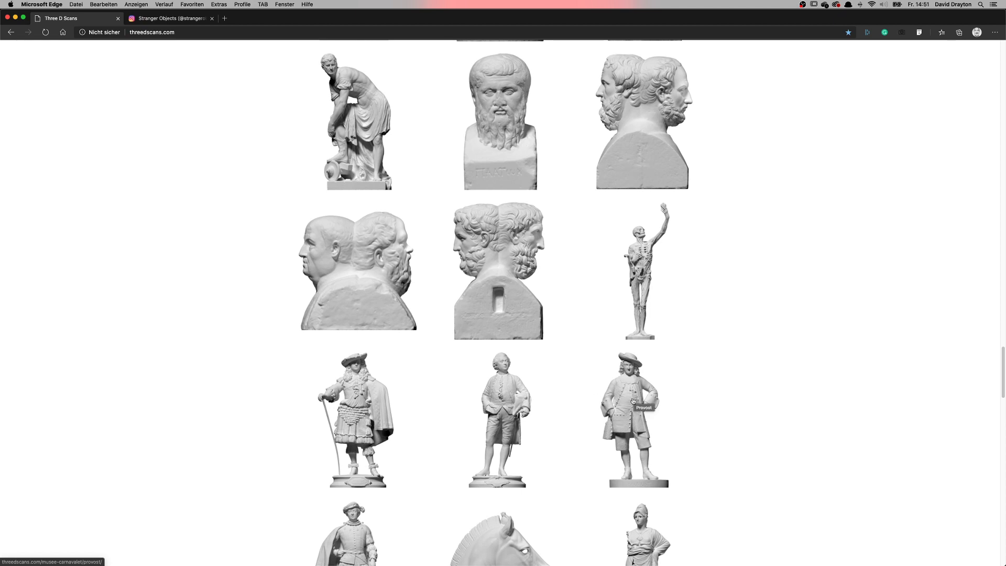
Step the Stranger Objects post back to its first image, then return to the gallery tab.
{"action": "left_click", "coordinate": [168, 20]}
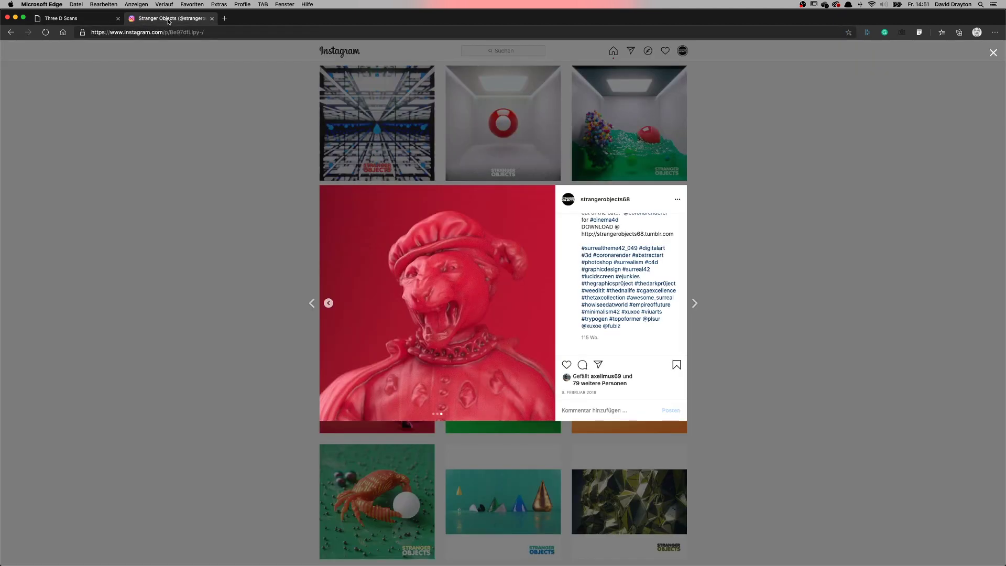
{"action": "left_click", "coordinate": [328, 304]}
{"action": "left_click", "coordinate": [328, 304]}
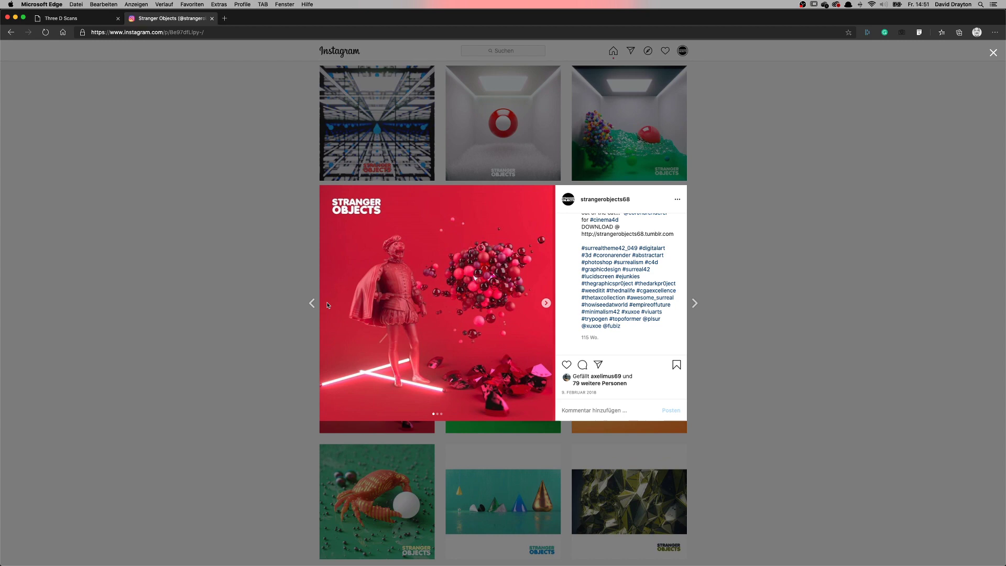
{"action": "left_click", "coordinate": [80, 19]}
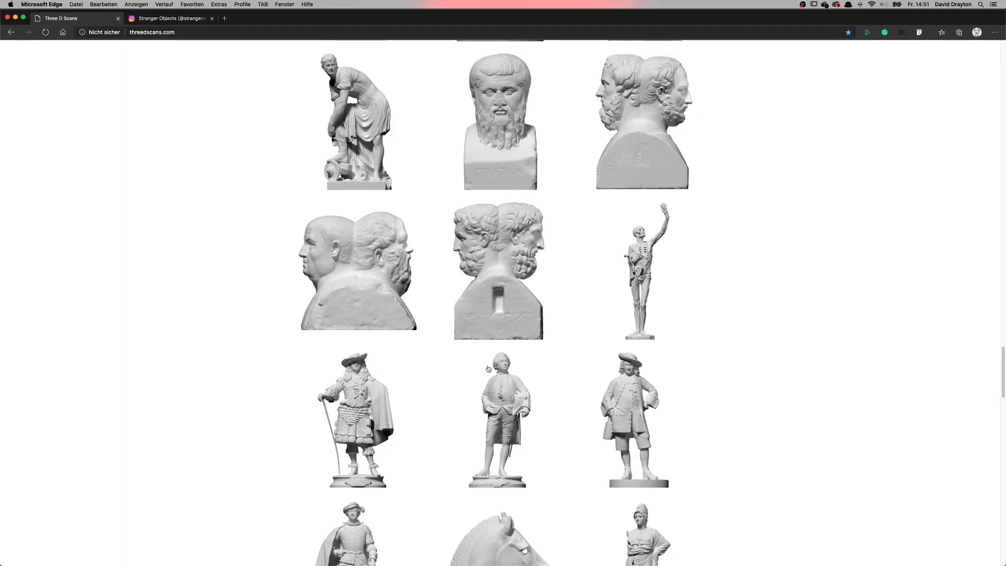
Open the Delaunay Photosculpture scan page, then go back to the Three D Scans home gallery.
{"action": "scroll", "coordinate": [536, 428], "scroll_direction": "down", "scroll_amount": 3}
{"action": "scroll", "coordinate": [535, 428], "scroll_direction": "down", "scroll_amount": 3}
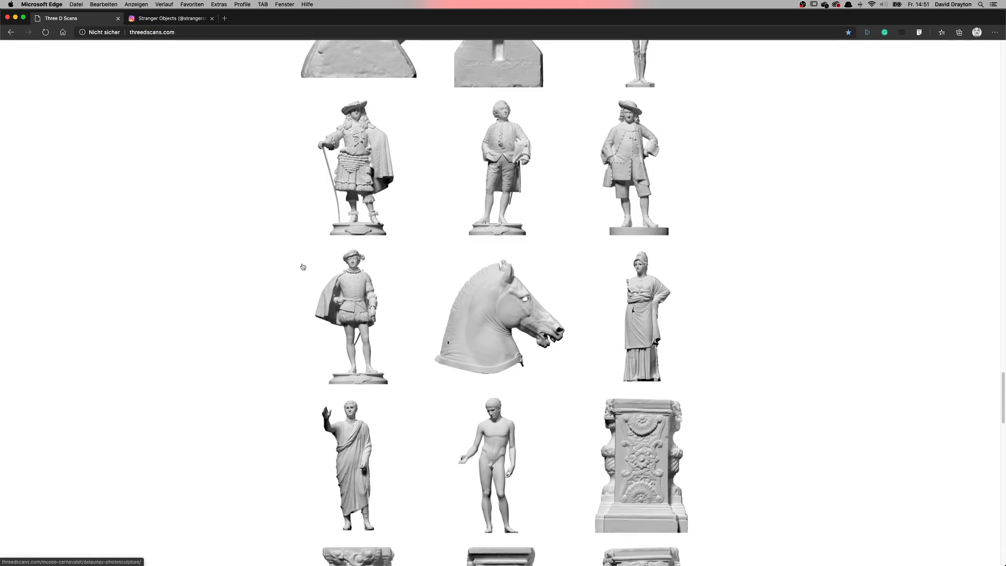
{"action": "left_click", "coordinate": [349, 288]}
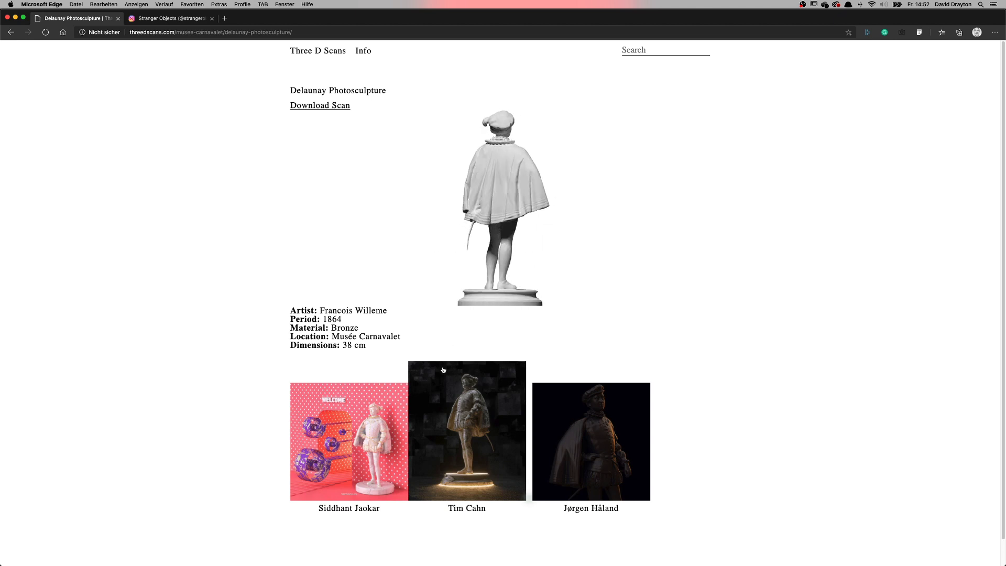
{"action": "left_click", "coordinate": [318, 50]}
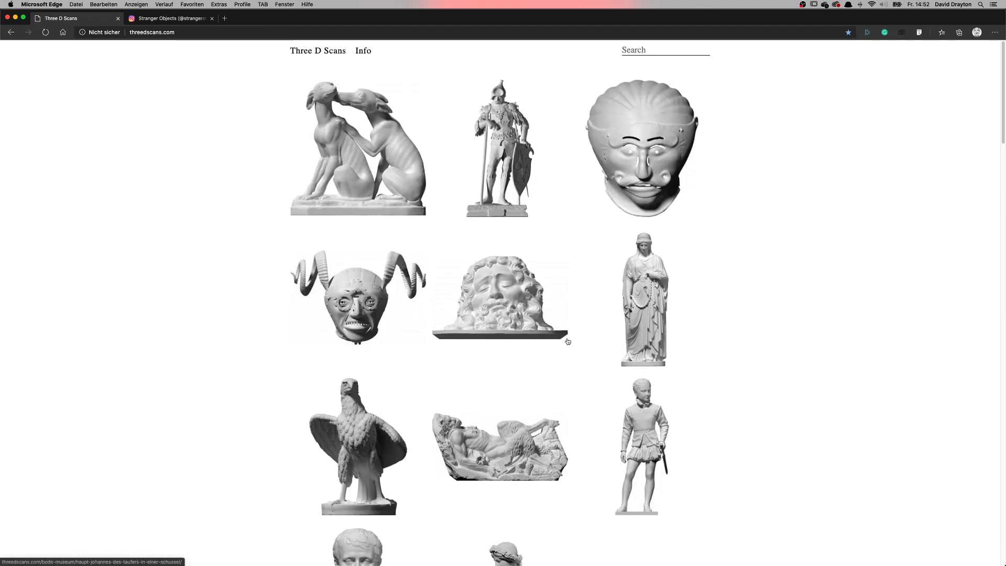
Open The Townley Greyhounds scan page from the top-left gallery thumbnail.
{"action": "left_click", "coordinate": [342, 155]}
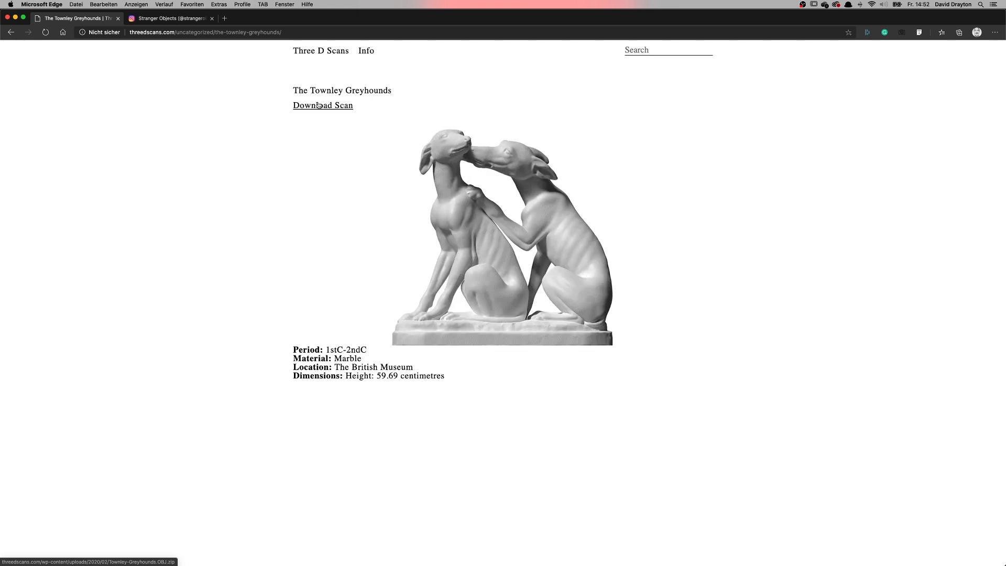
{"action": "key", "text": "super+Tab"}
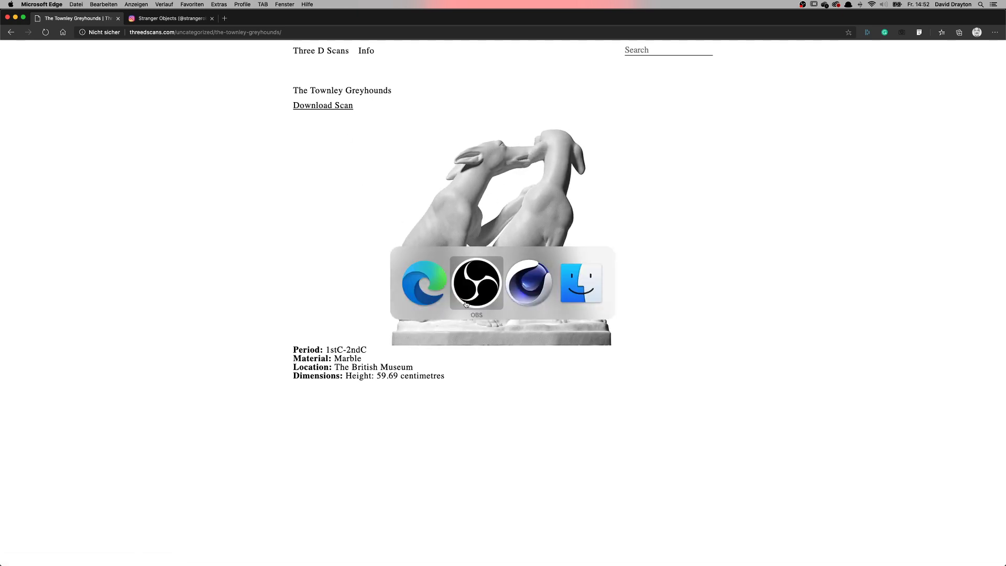
Import Townley Greyhounds.OBJ into Cinema 4D with the OBJ Import scale set to 10.
{"action": "left_click", "coordinate": [511, 299]}
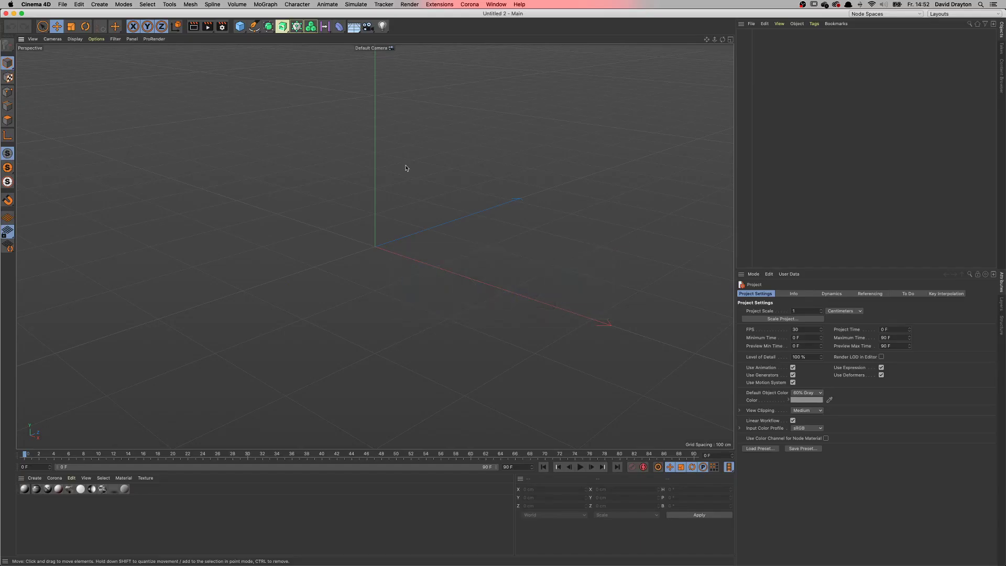
{"action": "left_click", "coordinate": [62, 4]}
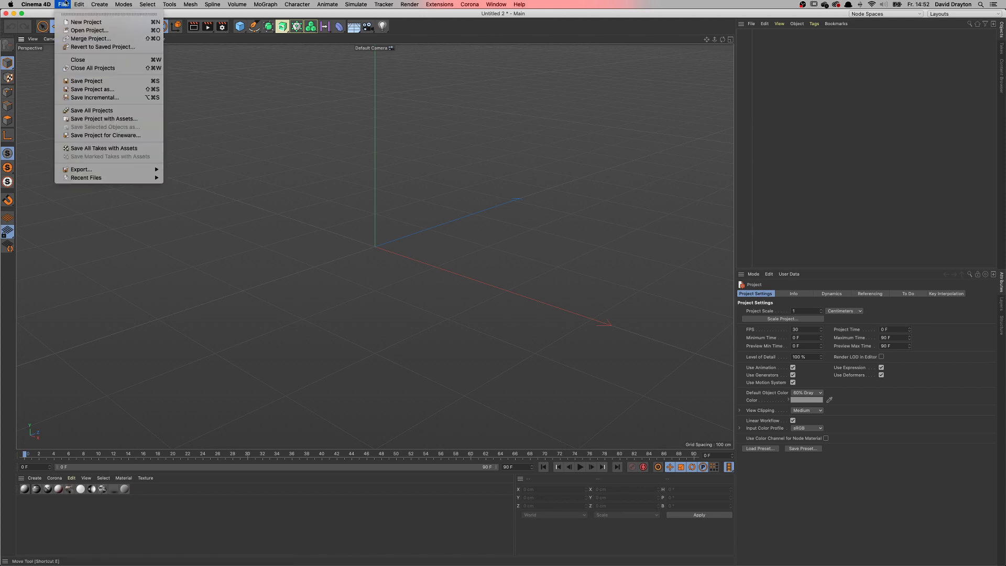
{"action": "left_click", "coordinate": [78, 30]}
{"action": "left_click", "coordinate": [689, 94]}
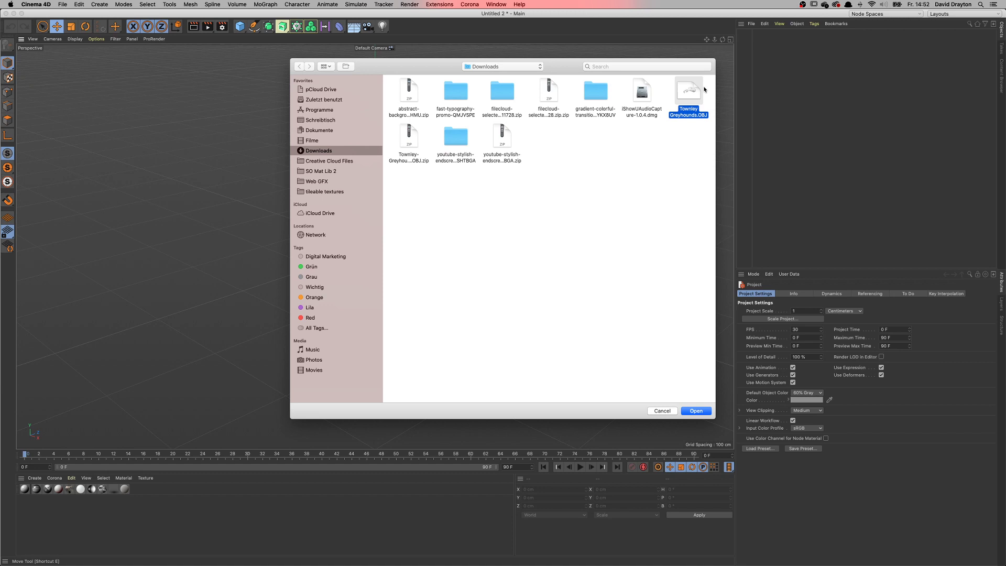
{"action": "left_click", "coordinate": [696, 411]}
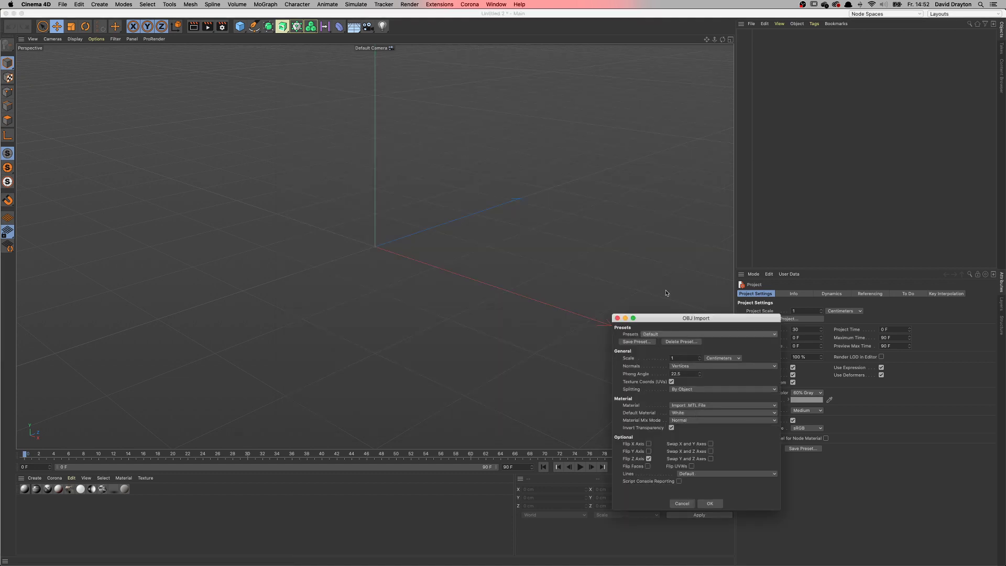
{"action": "left_click_drag", "start_coordinate": [677, 318], "coordinate": [419, 155]}
{"action": "left_click", "coordinate": [381, 192]}
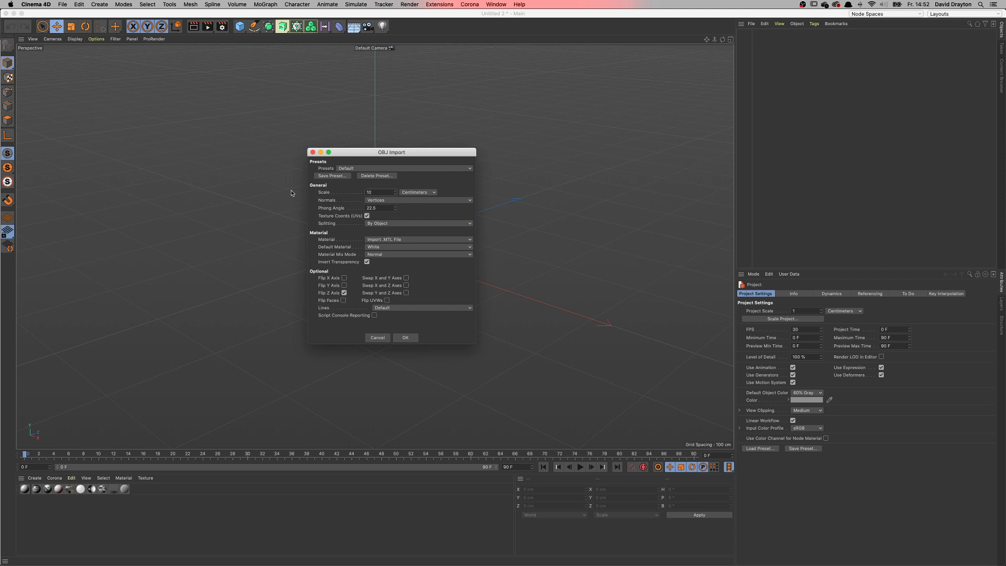
{"action": "left_click", "coordinate": [409, 339]}
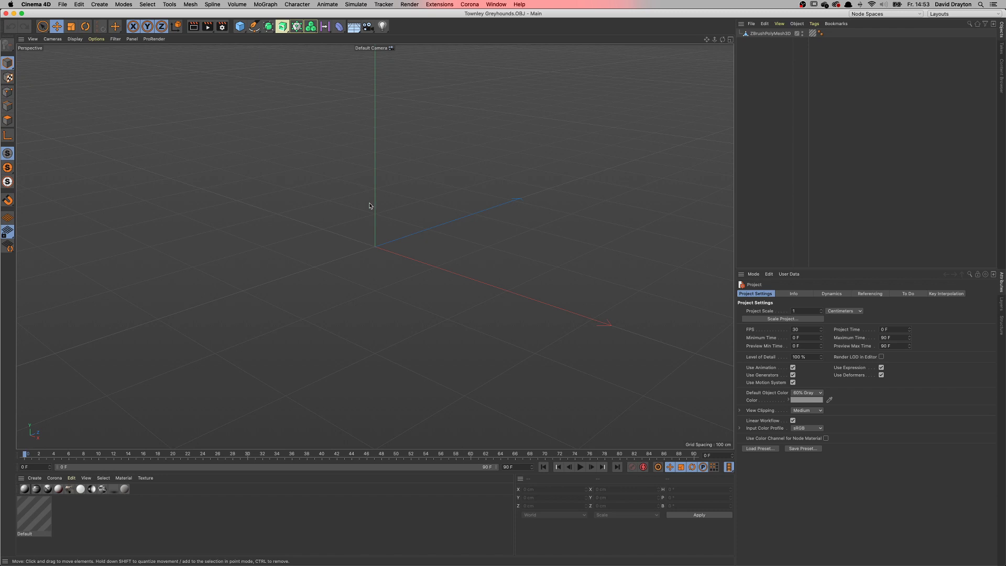
Frame the greyhound mesh in the viewport and add a 200 cm cube for size reference.
{"action": "key", "text": "h"}
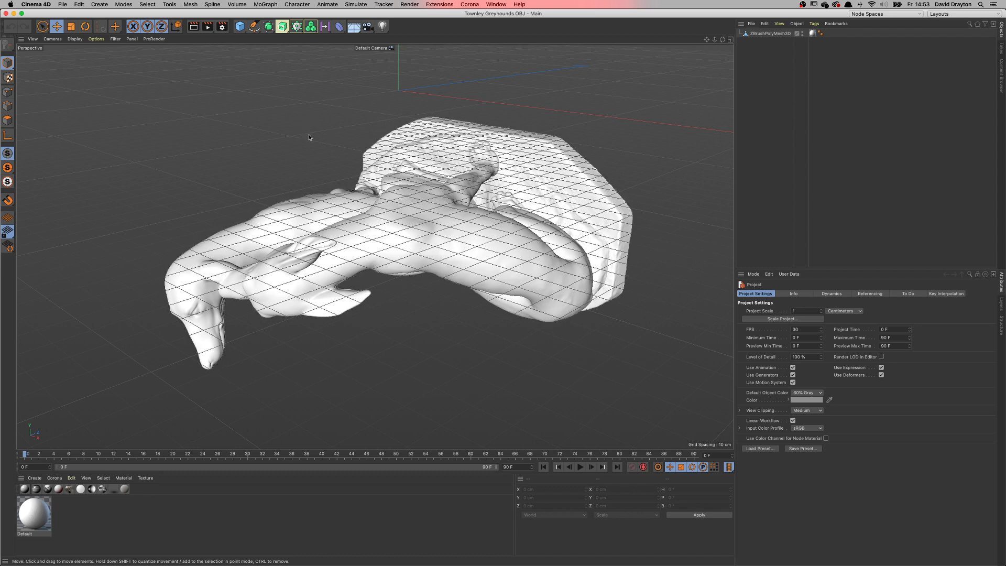
{"action": "mouse_move", "coordinate": [408, 225]}
{"action": "left_mouse_down", "text": "alt"}
{"action": "mouse_move", "coordinate": [357, 242]}
{"action": "mouse_move", "coordinate": [330, 237]}
{"action": "mouse_move", "coordinate": [379, 199]}
{"action": "mouse_move", "coordinate": [389, 122]}
{"action": "mouse_move", "coordinate": [429, 162]}
{"action": "mouse_move", "coordinate": [465, 172]}
{"action": "mouse_move", "coordinate": [389, 126]}
{"action": "mouse_move", "coordinate": [334, 205]}
{"action": "left_mouse_up", "text": "alt"}
{"action": "scroll", "coordinate": [357, 242], "scroll_direction": "down", "scroll_amount": 5}
{"action": "left_click", "coordinate": [240, 26]}
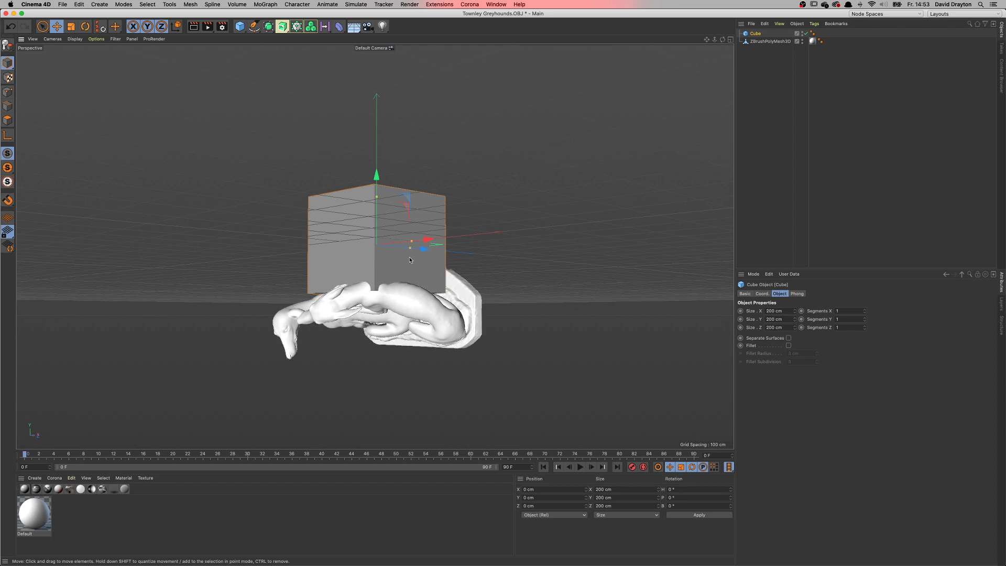
{"action": "key", "text": "super+Tab"}
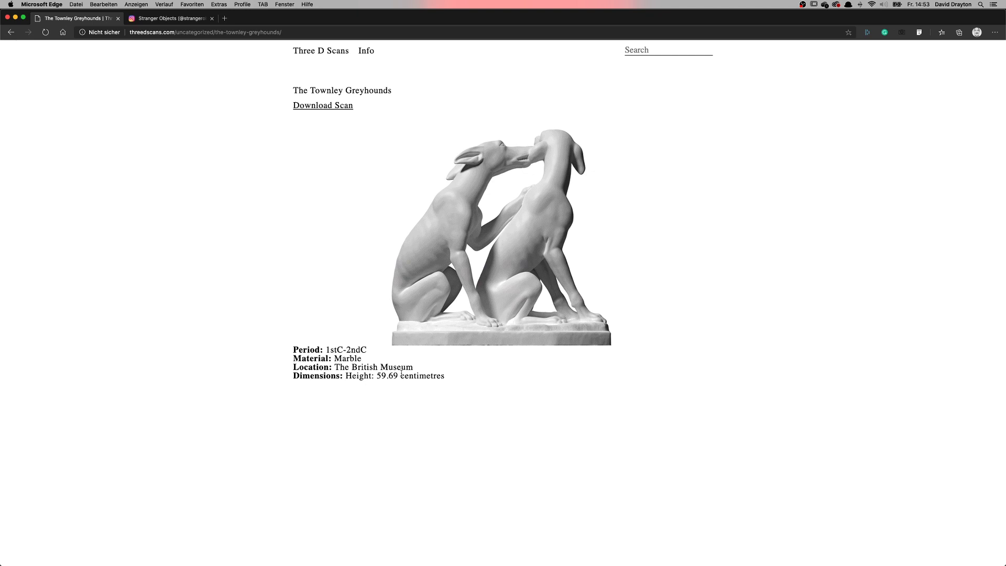
{"action": "left_click_drag", "start_coordinate": [344, 376], "coordinate": [463, 402]}
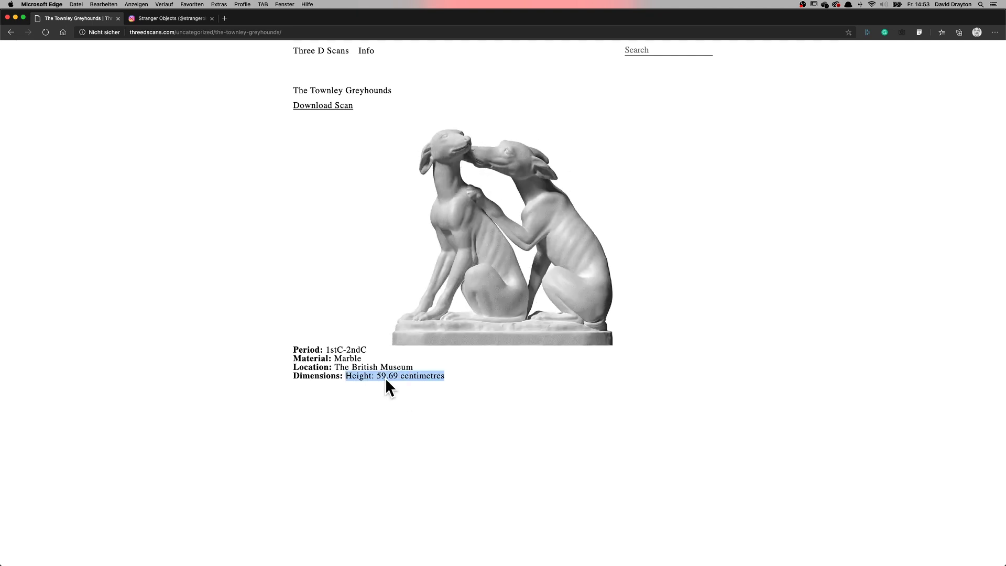
{"action": "key", "text": "super+Tab"}
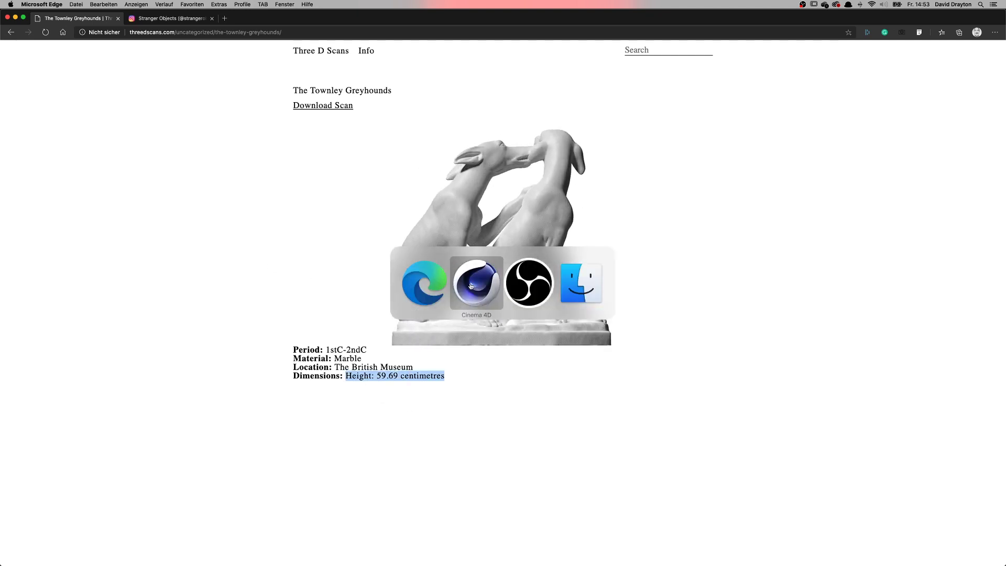
{"action": "key", "text": "super+Tab"}
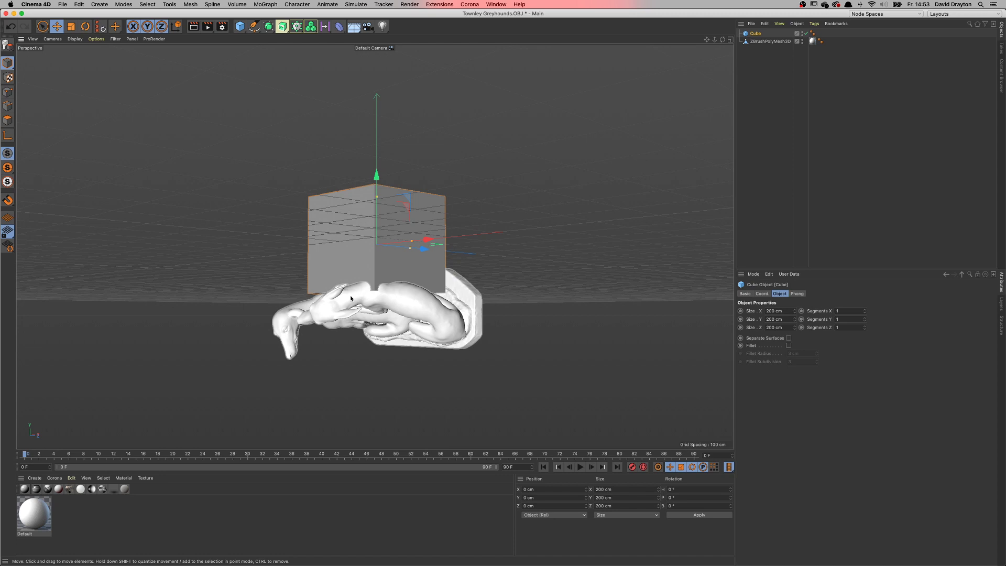
Stretch the reference cube to 250 cm in Z against the statue, then delete it.
{"action": "mouse_move", "coordinate": [351, 331]}
{"action": "left_mouse_down", "text": "alt"}
{"action": "mouse_move", "coordinate": [376, 323]}
{"action": "mouse_move", "coordinate": [294, 321]}
{"action": "mouse_move", "coordinate": [366, 327]}
{"action": "left_mouse_up", "text": "alt"}
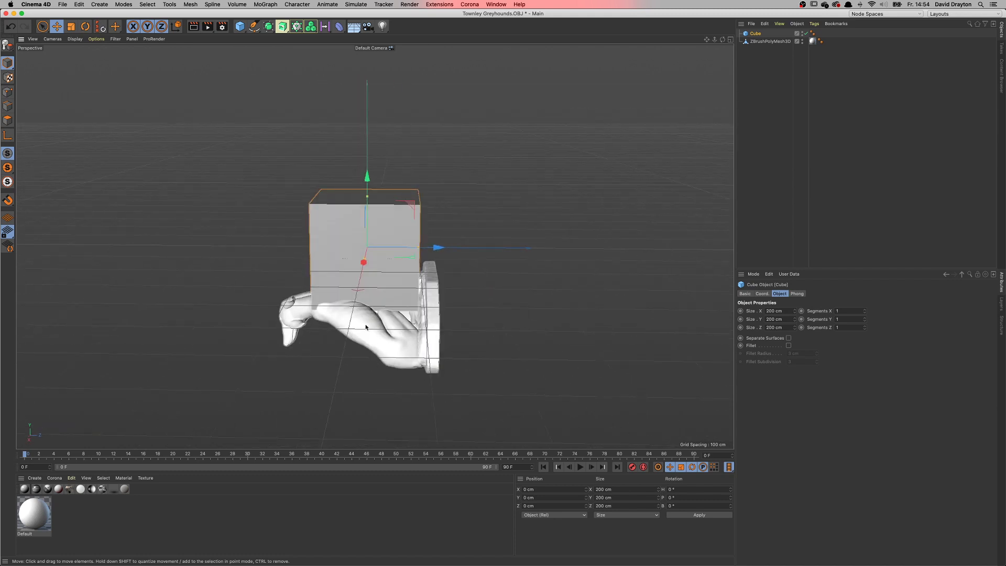
{"action": "left_click", "coordinate": [780, 327]}
{"action": "type", "text": "250"}
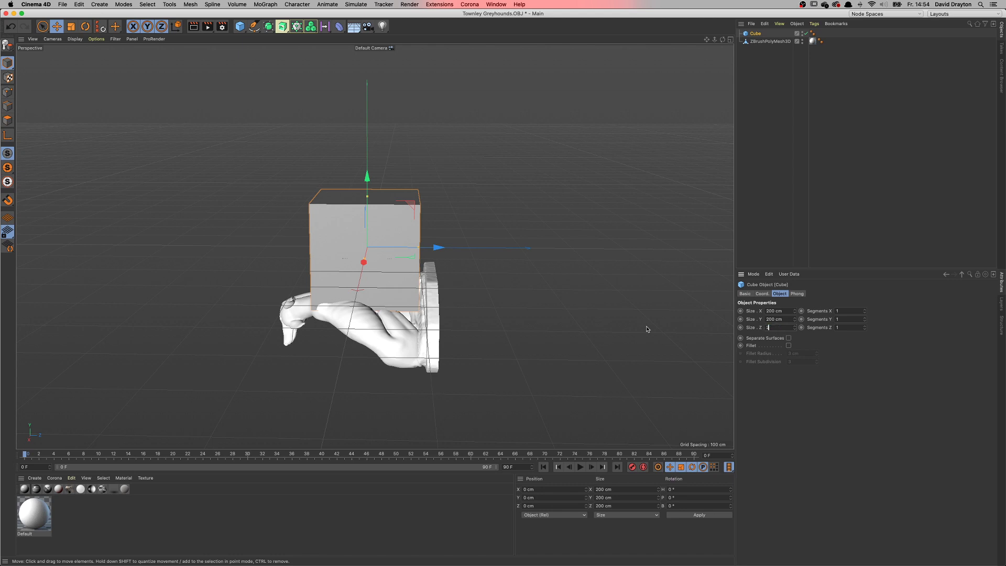
{"action": "key", "text": "Return"}
{"action": "mouse_move", "coordinate": [426, 252]}
{"action": "left_mouse_down"}
{"action": "mouse_move", "coordinate": [434, 250]}
{"action": "mouse_move", "coordinate": [427, 263]}
{"action": "mouse_move", "coordinate": [427, 243]}
{"action": "left_mouse_up"}
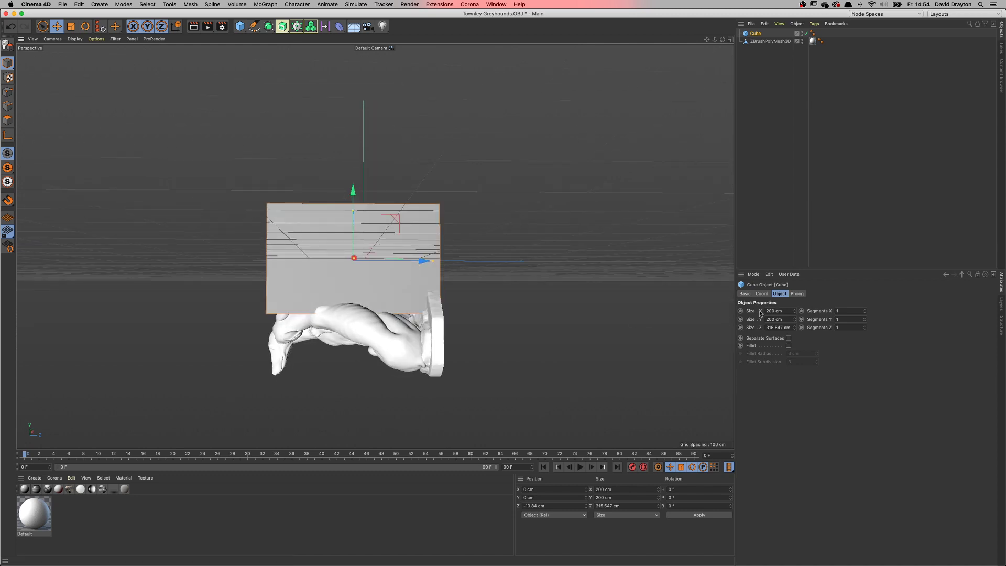
{"action": "key", "text": "Delete"}
{"action": "left_click", "coordinate": [361, 346]}
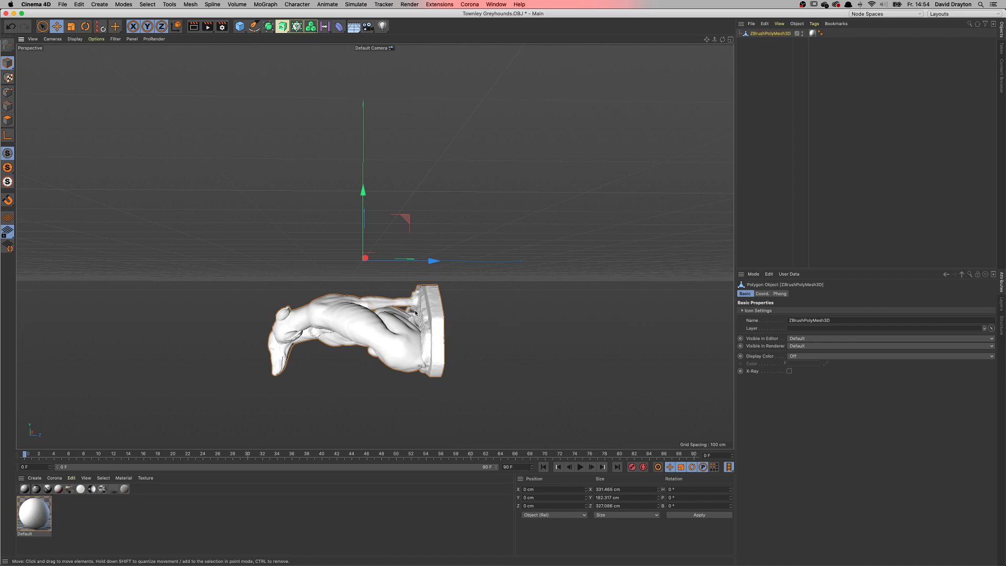
Rotate the greyhound mesh to -90° pitch so the statue stands upright.
{"action": "left_click_drag", "start_coordinate": [368, 311], "coordinate": [369, 337], "text": "alt"}
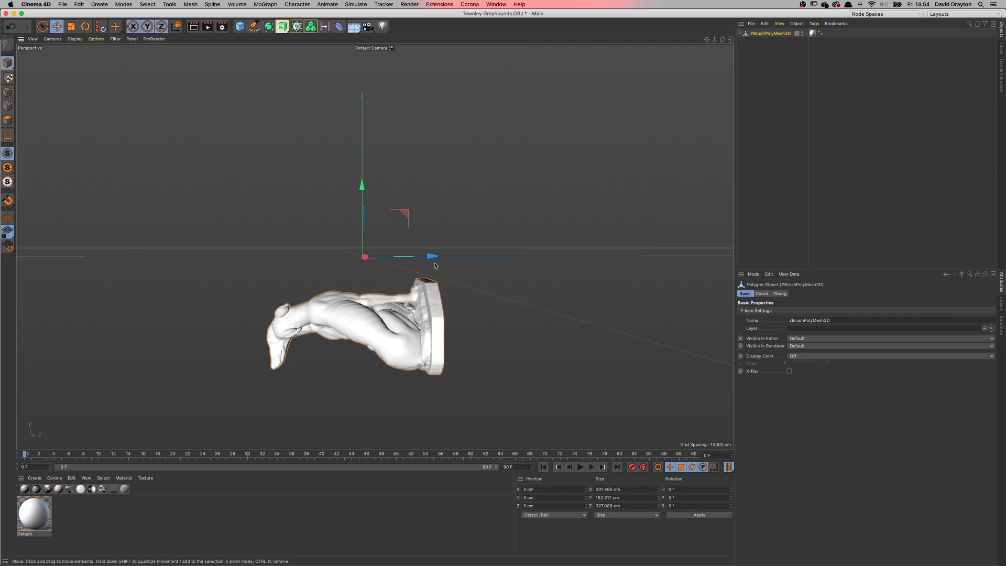
{"action": "key", "text": "r"}
{"action": "left_click_drag", "start_coordinate": [377, 256], "coordinate": [309, 207], "text": "alt"}
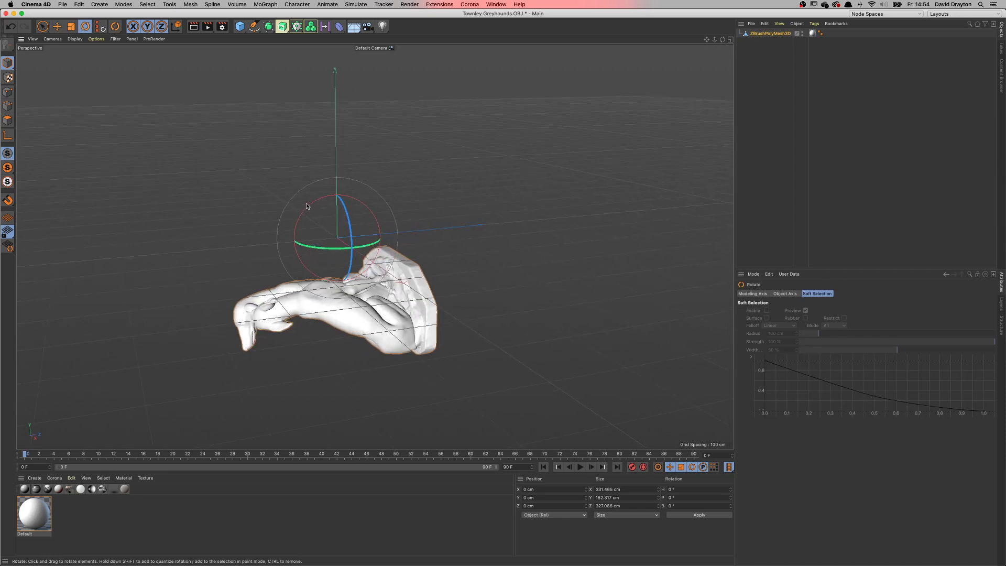
{"action": "left_click_drag", "start_coordinate": [405, 270], "coordinate": [322, 223], "text": "alt"}
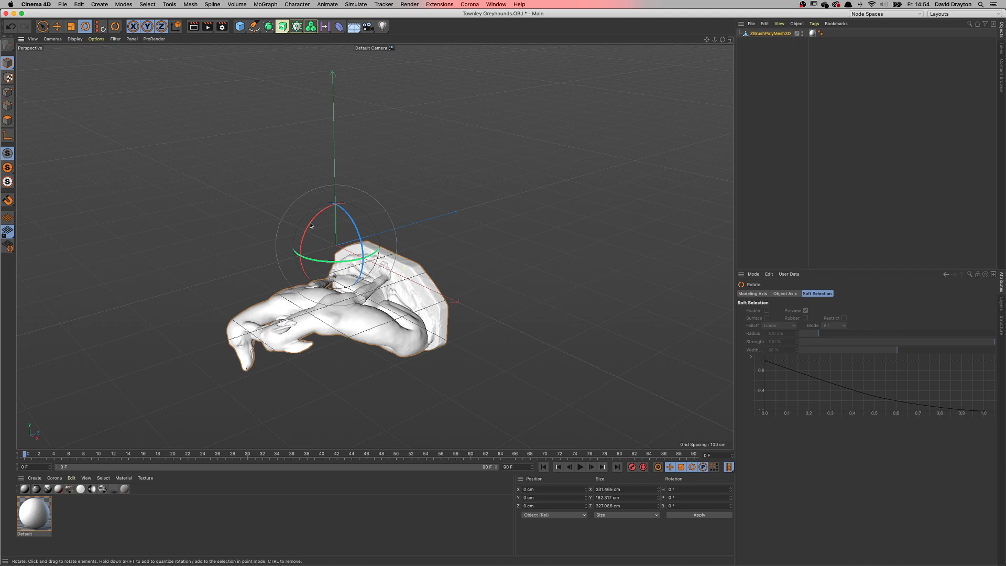
{"action": "left_click_drag", "start_coordinate": [311, 226], "coordinate": [380, 180]}
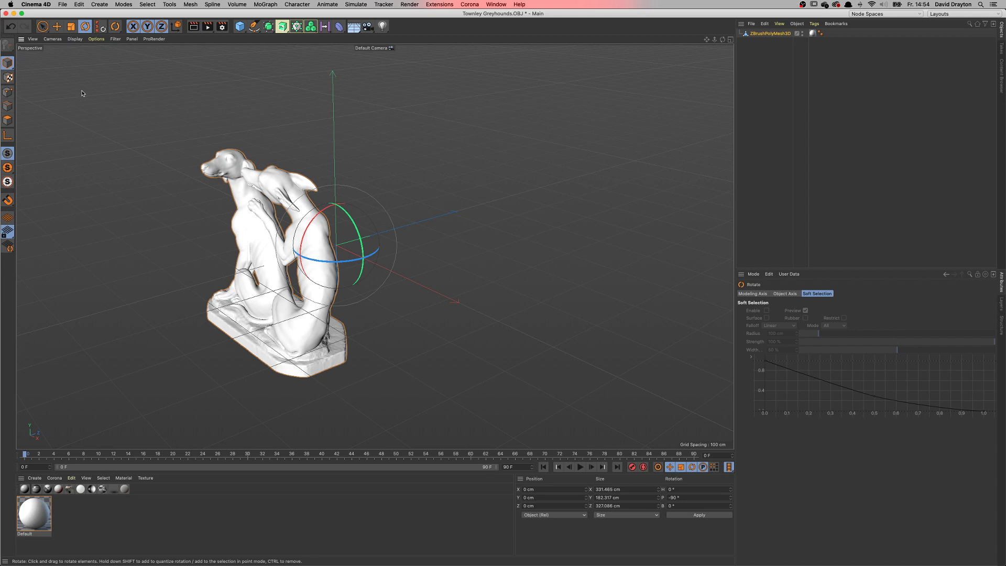
In axis-editing mode, reset the pivot's pitch rotation to 0°.
{"action": "left_click", "coordinate": [7, 137]}
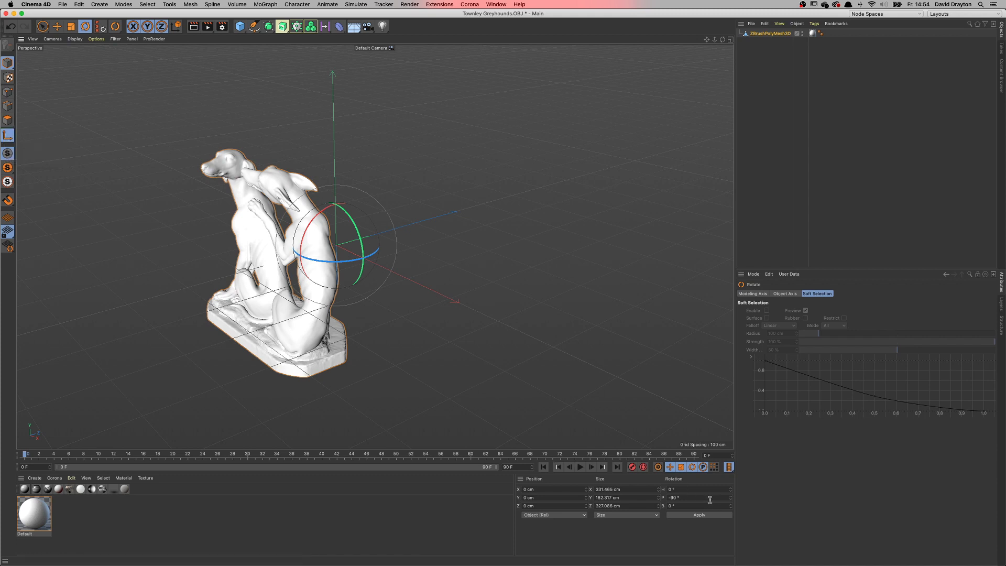
{"action": "left_click", "coordinate": [675, 497]}
{"action": "type", "text": "0"}
{"action": "key", "text": "Return"}
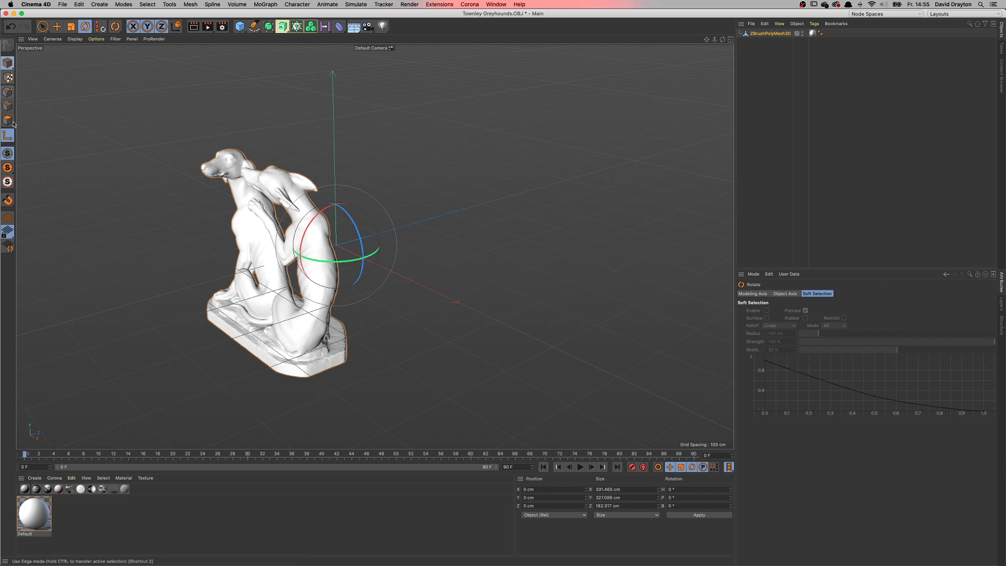
Move the pivot down to the underside of the statue's base.
{"action": "left_click", "coordinate": [57, 26]}
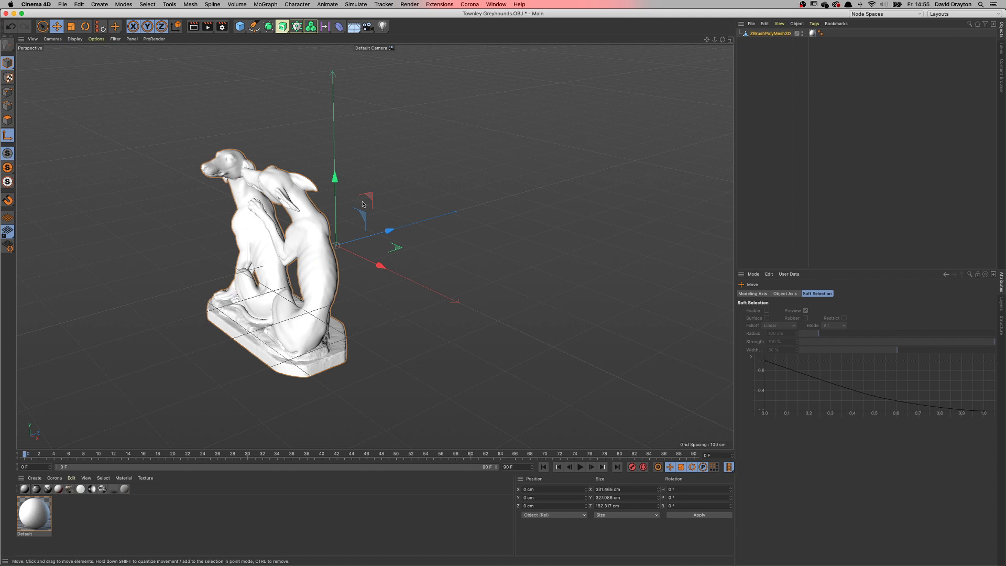
{"action": "left_click_drag", "start_coordinate": [380, 306], "coordinate": [314, 309], "text": "alt"}
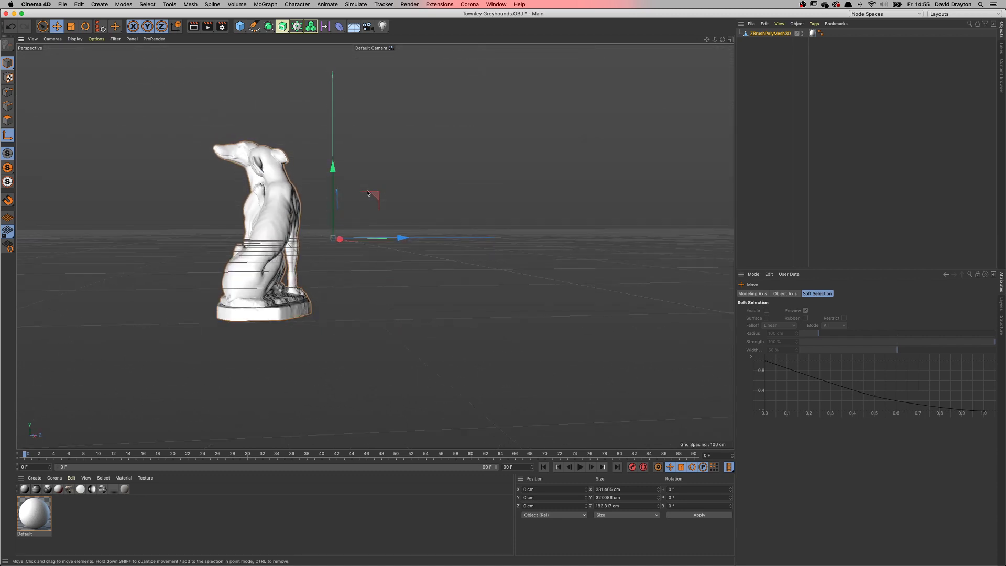
{"action": "left_click", "coordinate": [333, 168]}
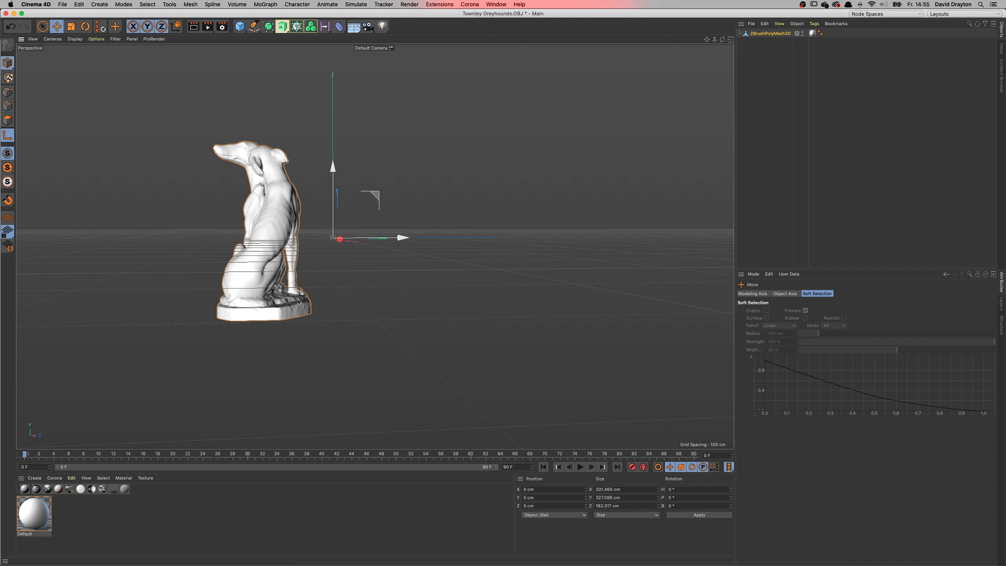
{"action": "left_click_drag", "start_coordinate": [299, 302], "coordinate": [299, 302]}
{"action": "left_click_drag", "start_coordinate": [299, 302], "coordinate": [299, 301]}
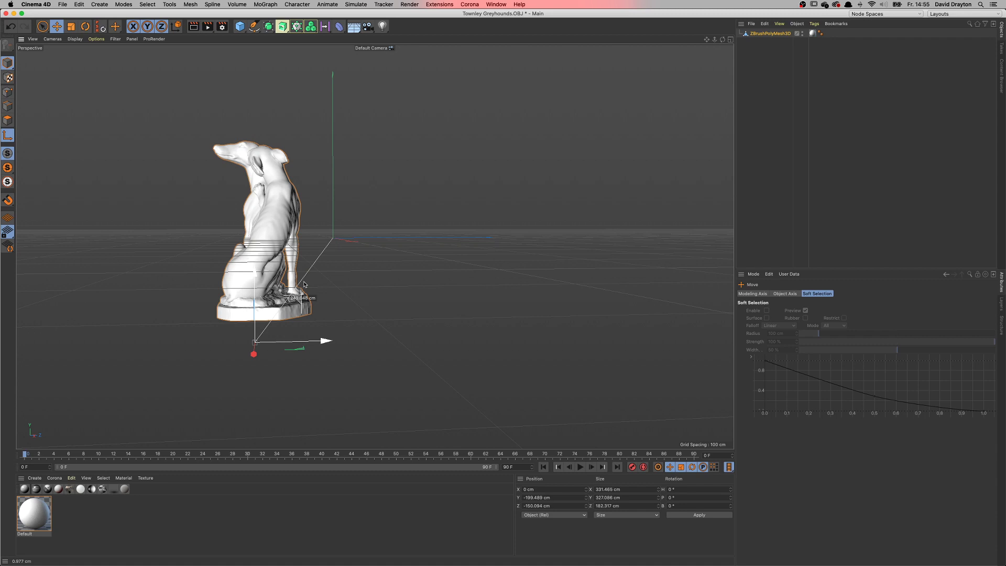
{"action": "left_click_drag", "start_coordinate": [304, 284], "coordinate": [304, 283]}
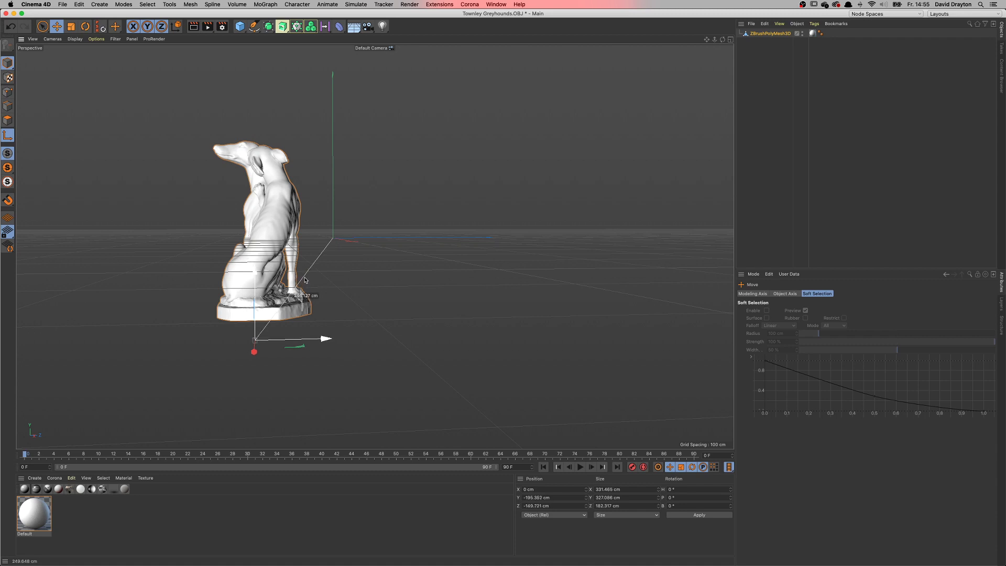
{"action": "left_click_drag", "start_coordinate": [305, 280], "coordinate": [306, 279]}
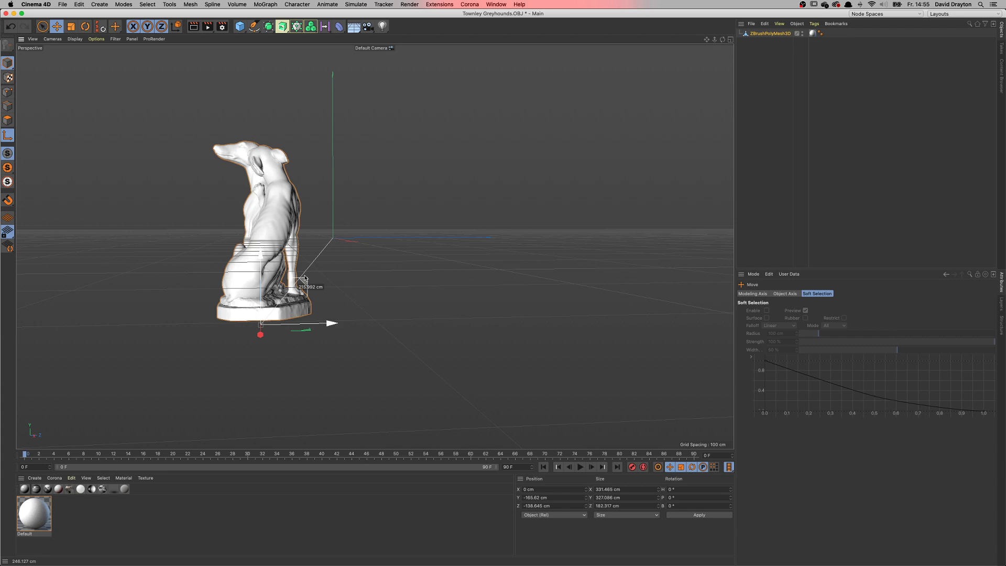
{"action": "left_click_drag", "start_coordinate": [305, 278], "coordinate": [306, 278]}
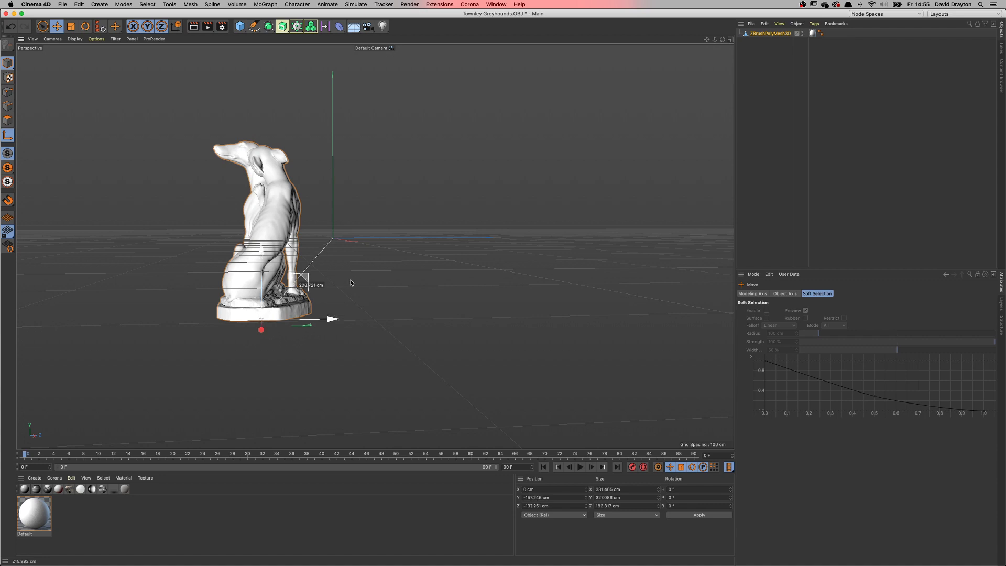
{"action": "left_click_drag", "start_coordinate": [298, 288], "coordinate": [302, 286]}
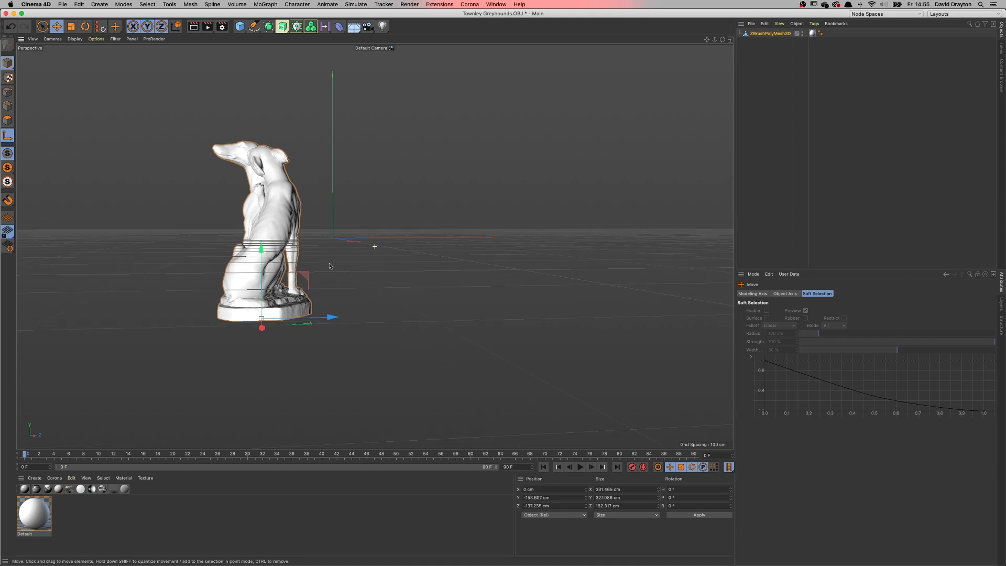
{"action": "left_click_drag", "start_coordinate": [348, 266], "coordinate": [465, 247], "text": "alt"}
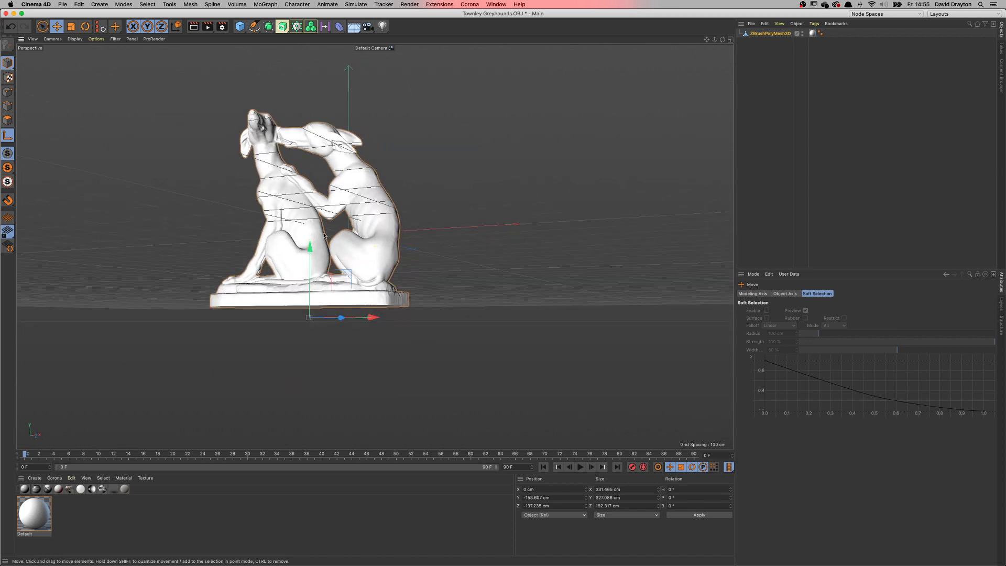
Leave axis mode and set the model's Y and Z positions to 0 cm.
{"action": "left_click", "coordinate": [8, 135]}
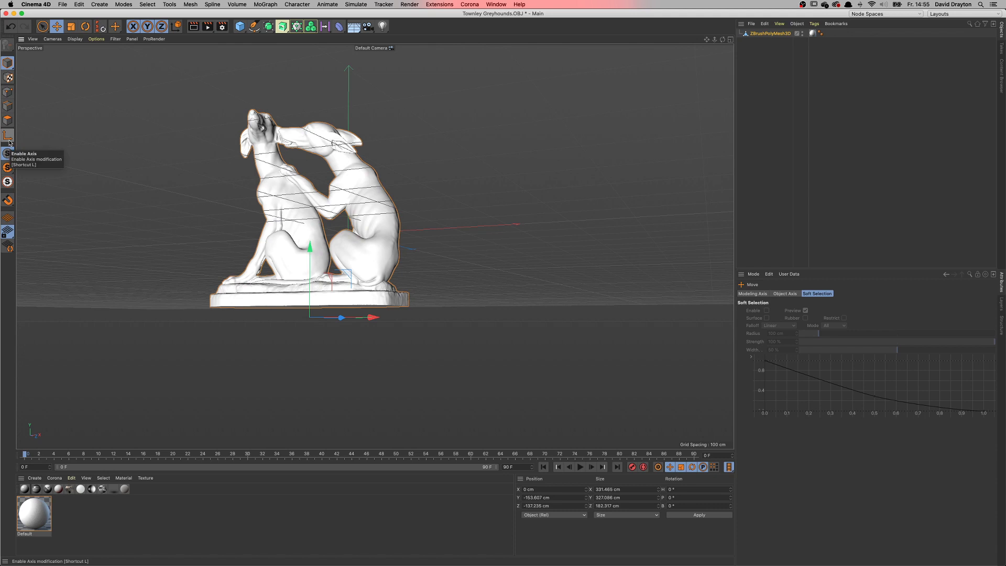
{"action": "left_click", "coordinate": [557, 498]}
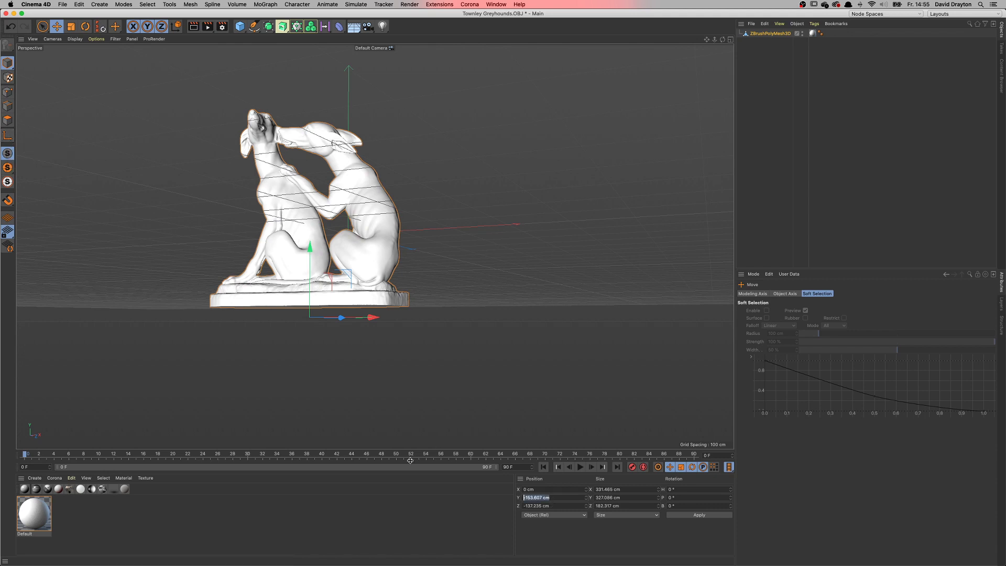
{"action": "type", "text": "0"}
{"action": "key", "text": "Tab"}
{"action": "type", "text": "0"}
{"action": "key", "text": "Return"}
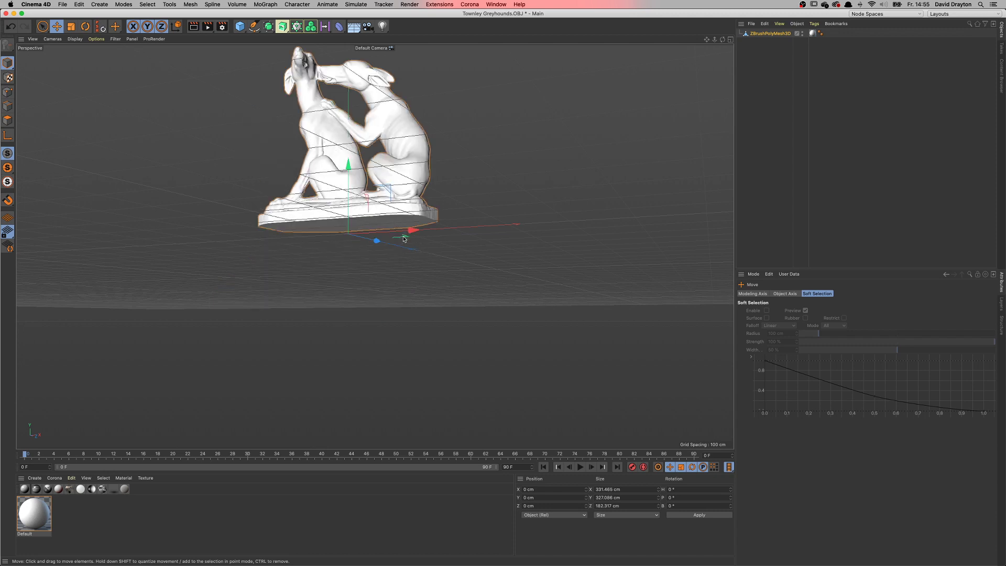
{"action": "left_click_drag", "start_coordinate": [406, 239], "coordinate": [415, 362], "text": "alt"}
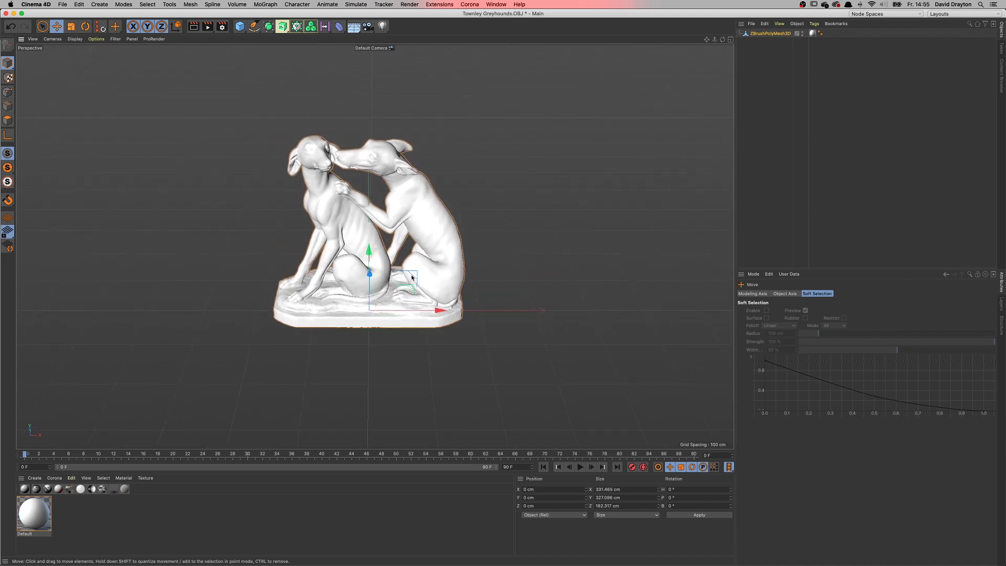
{"action": "left_click_drag", "start_coordinate": [413, 279], "coordinate": [439, 270], "text": "alt"}
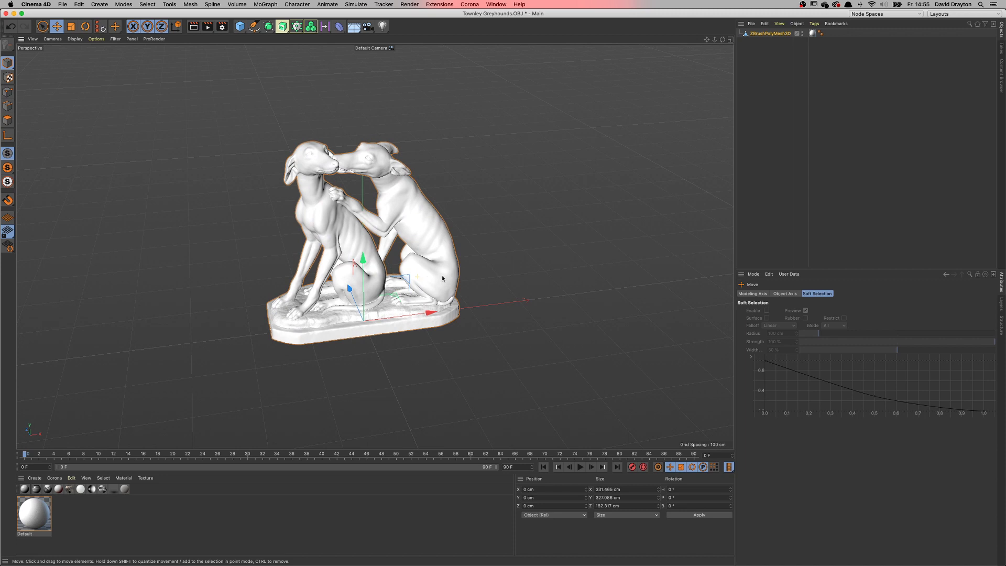
{"action": "mouse_move", "coordinate": [458, 278]}
{"action": "right_mouse_down", "text": "alt"}
{"action": "mouse_move", "coordinate": [533, 281]}
{"action": "mouse_move", "coordinate": [450, 270]}
{"action": "right_mouse_up", "text": "alt"}
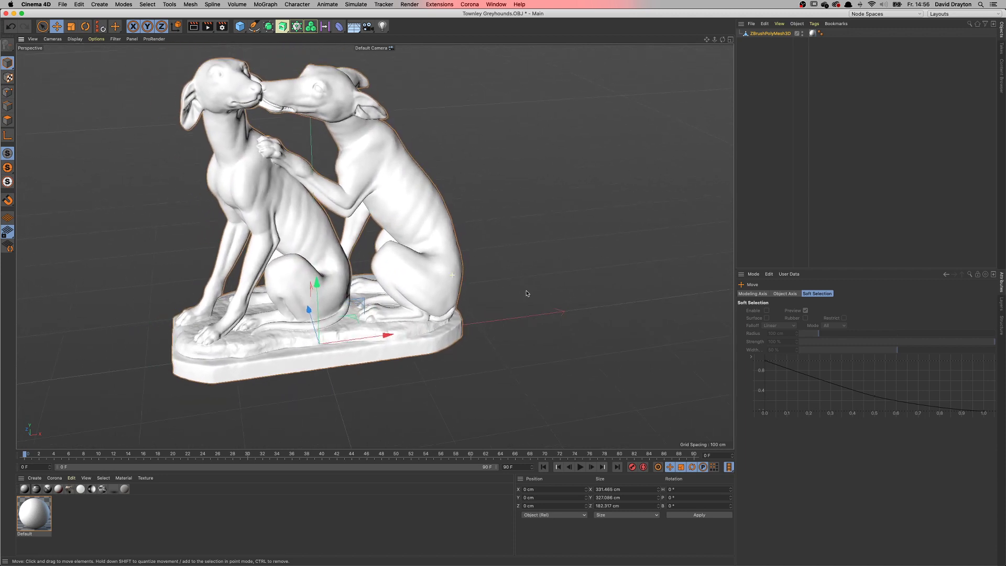
{"action": "middle_click_drag", "start_coordinate": [533, 288], "coordinate": [571, 301], "text": "alt"}
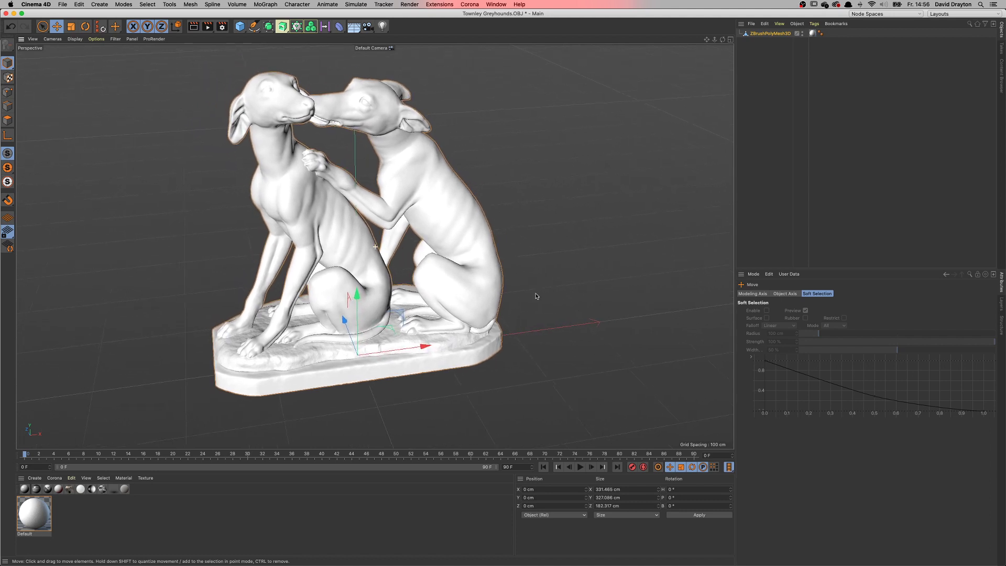
{"action": "key", "text": "n"}
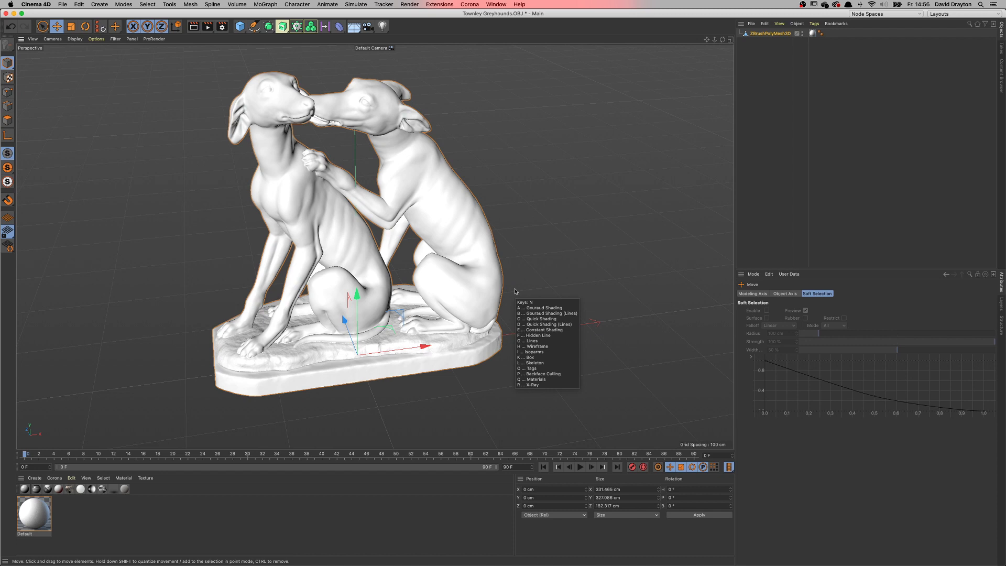
{"action": "key", "text": "g"}
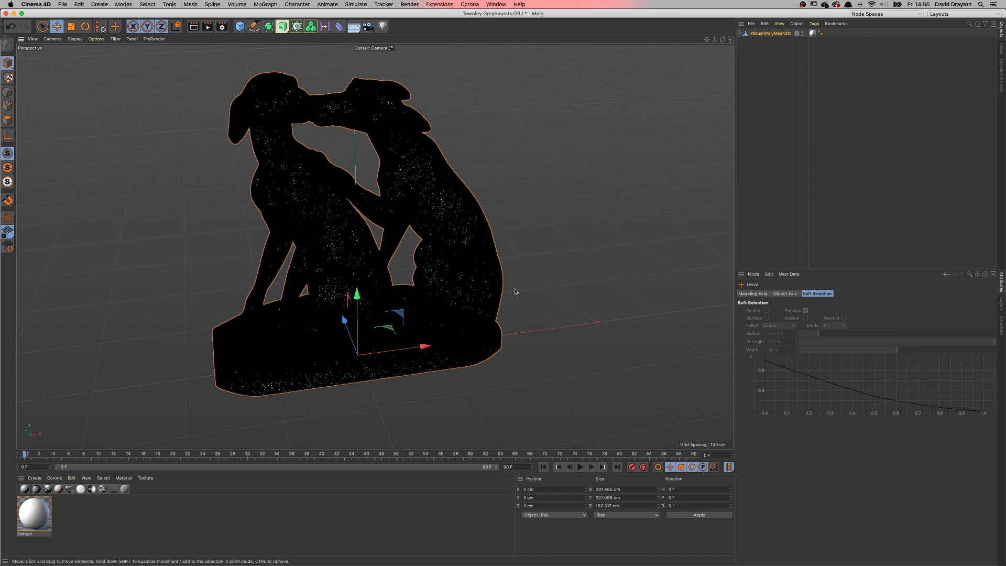
{"action": "right_click", "coordinate": [515, 292]}
{"action": "key", "text": "Escape"}
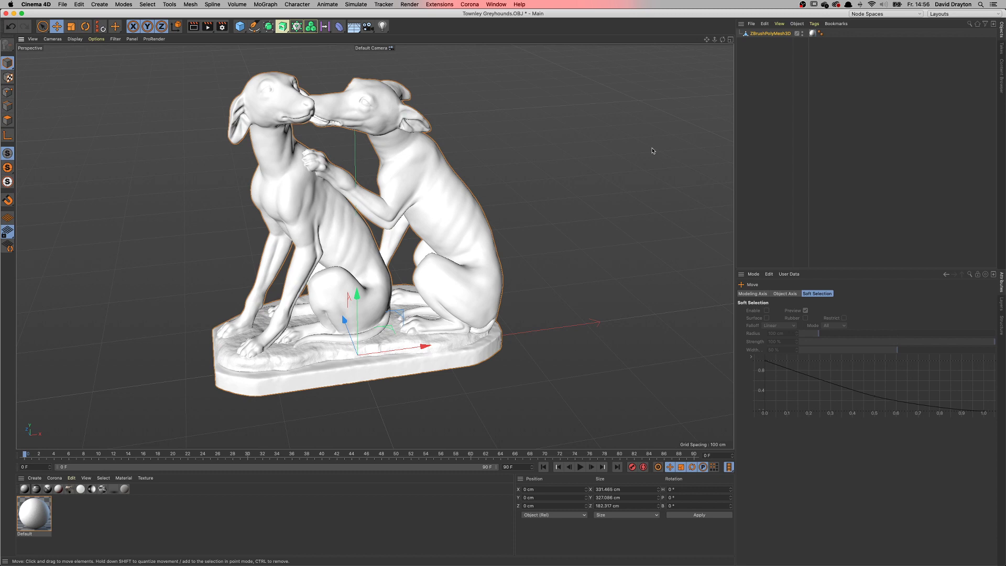
Add a Volume Builder, hide ZBrushPolyMesh3D, and place the mesh inside the builder.
{"action": "left_click", "coordinate": [767, 81]}
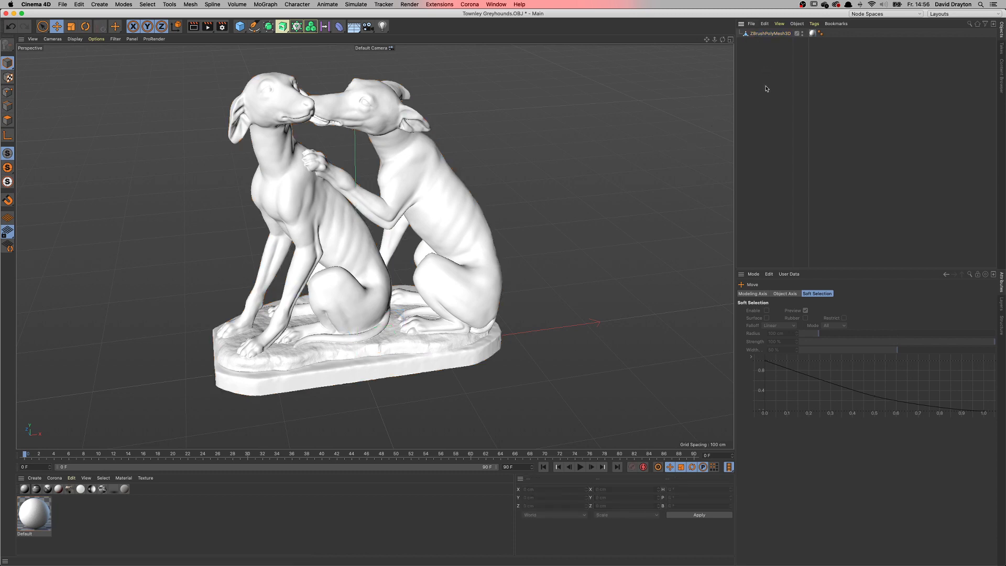
{"action": "left_click", "coordinate": [310, 26]}
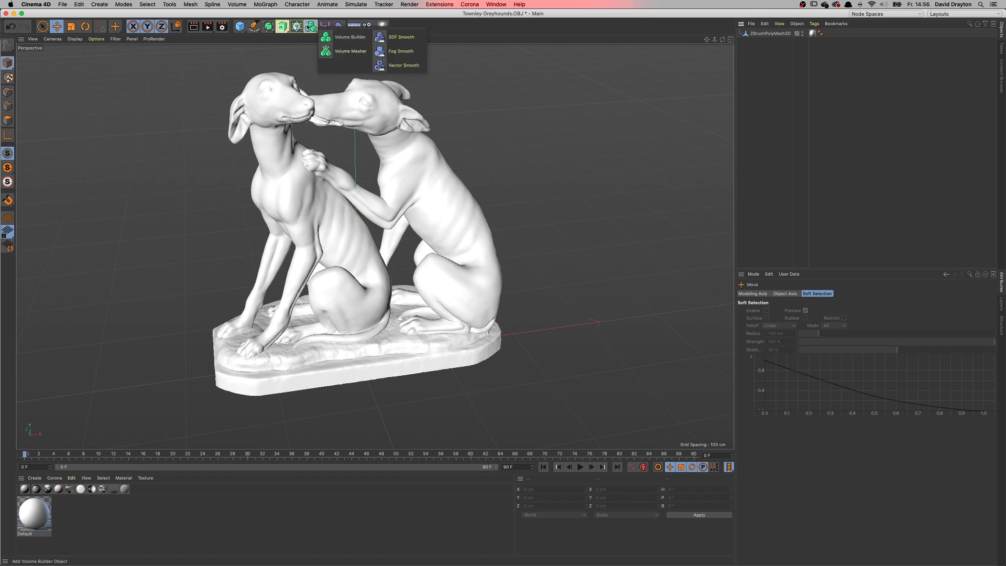
{"action": "left_click", "coordinate": [344, 38]}
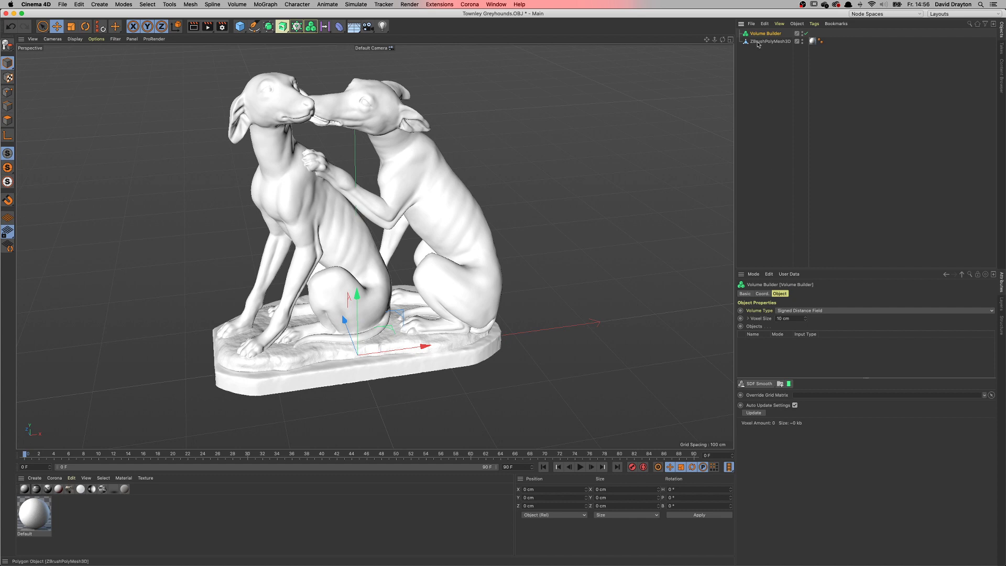
{"action": "left_click", "coordinate": [803, 40]}
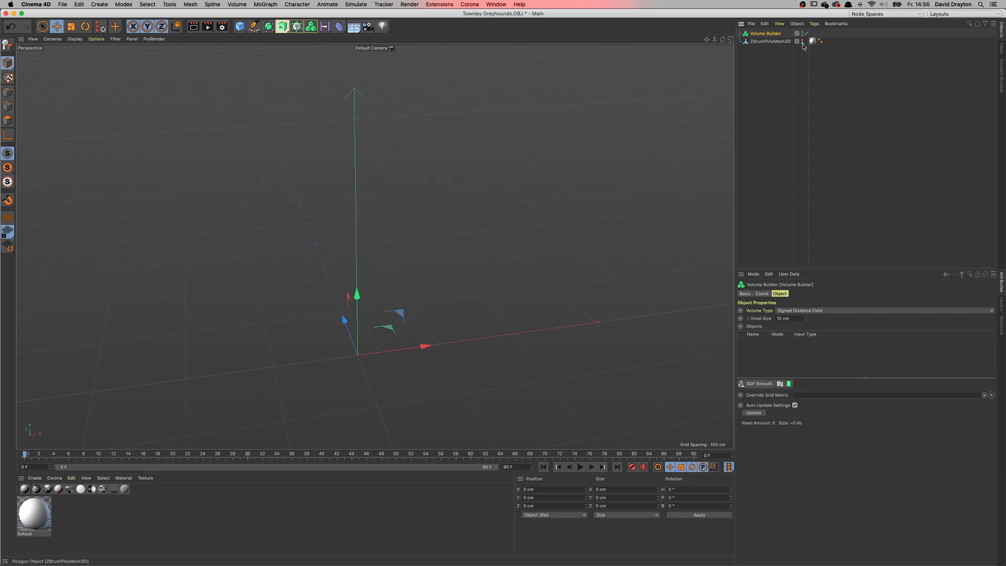
{"action": "left_click_drag", "start_coordinate": [765, 43], "coordinate": [781, 347]}
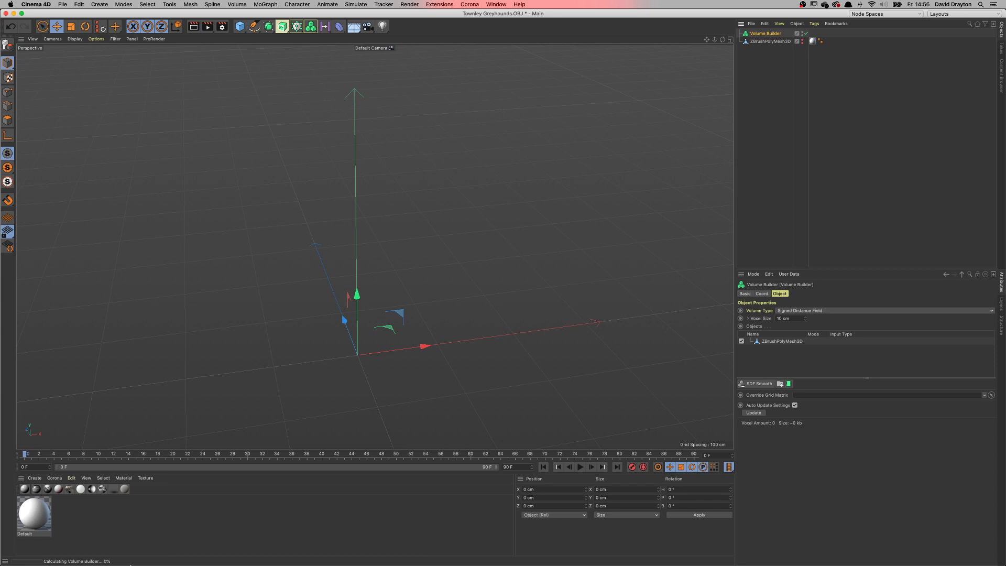
{"action": "left_click", "coordinate": [879, 189]}
{"action": "left_click_drag", "start_coordinate": [451, 262], "coordinate": [386, 275], "text": "alt"}
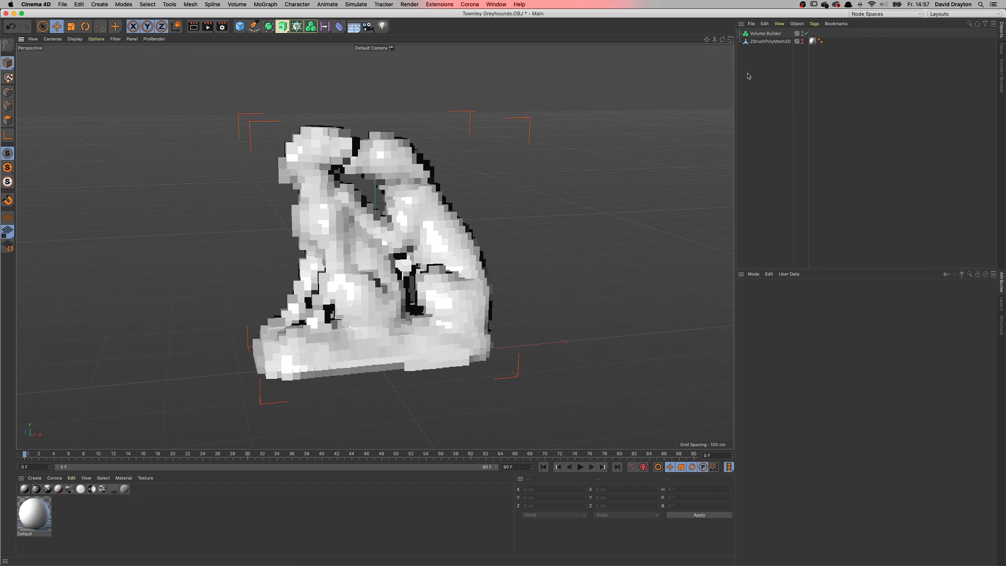
Set the Volume Builder's Voxel Size to 1 cm and zoom in on the detailed statue.
{"action": "left_click", "coordinate": [766, 34]}
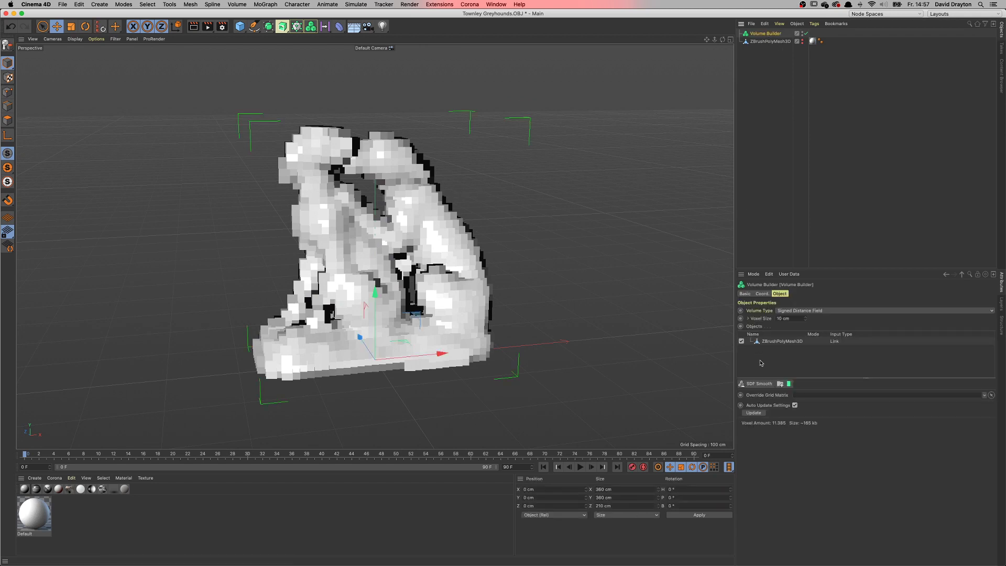
{"action": "left_click", "coordinate": [794, 318]}
{"action": "type", "text": "1"}
{"action": "key", "text": "Return"}
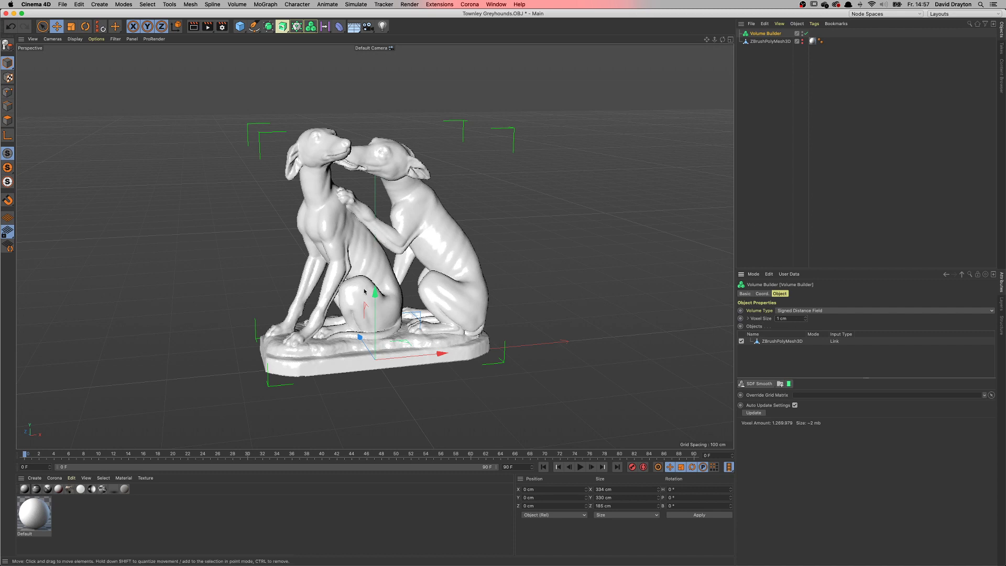
{"action": "right_click_drag", "start_coordinate": [365, 292], "coordinate": [345, 301], "text": "alt"}
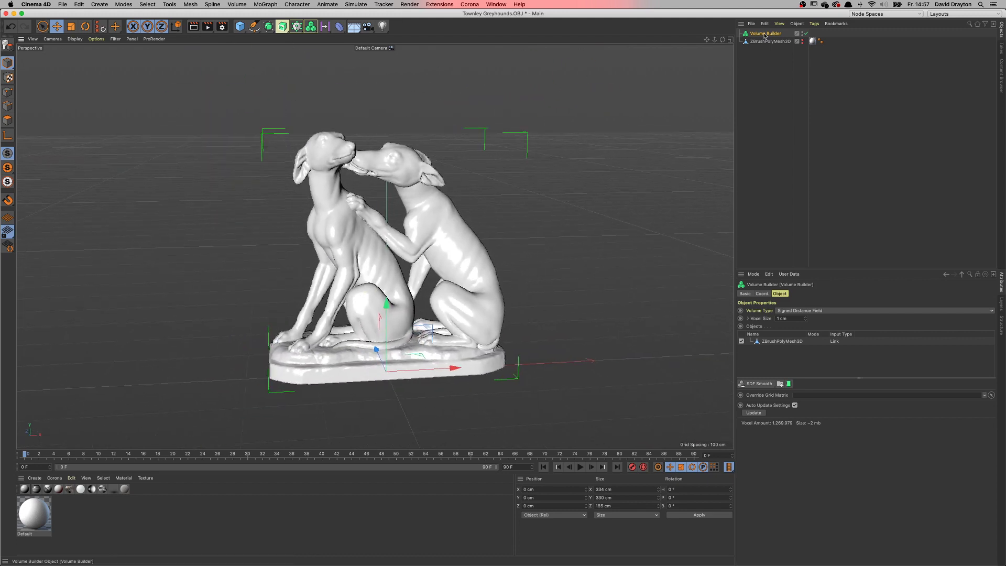
{"action": "left_click", "coordinate": [310, 28]}
Wrap the Volume Builder in a Volume Mesher, inspect the dense mesh, then restore smooth shading.
{"action": "left_click", "coordinate": [311, 28]}
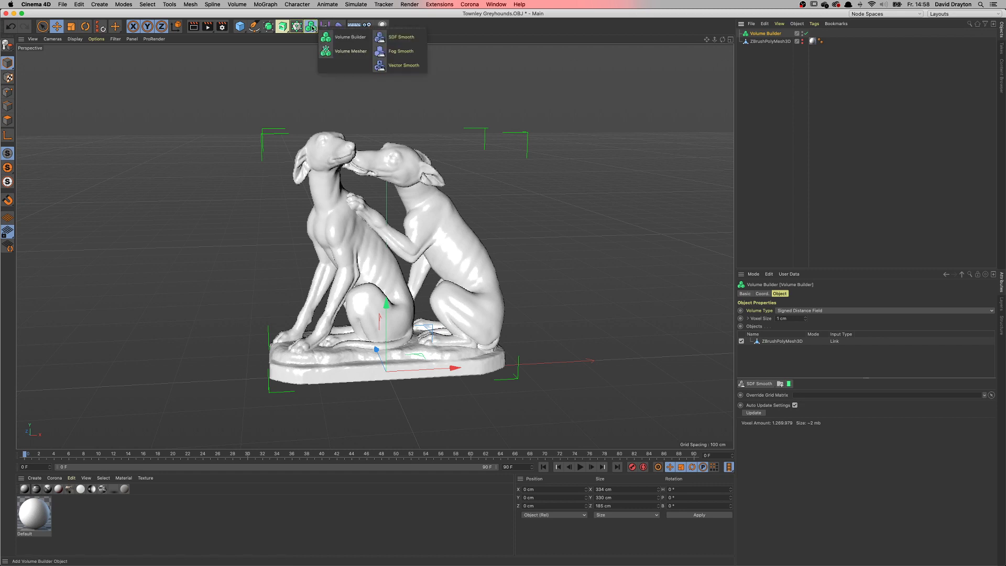
{"action": "left_click", "coordinate": [350, 51]}
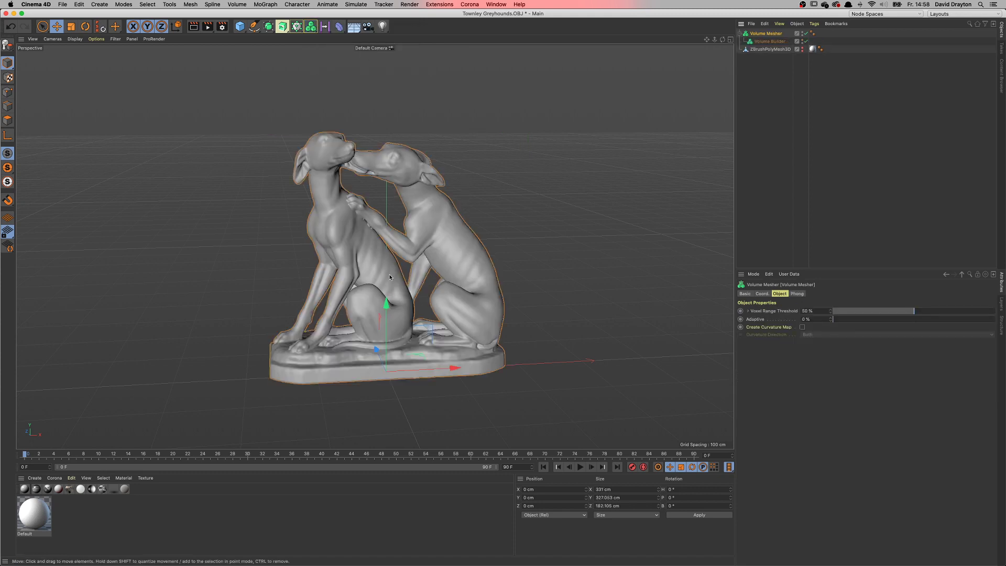
{"action": "scroll", "coordinate": [390, 276], "scroll_direction": "up", "scroll_amount": 5}
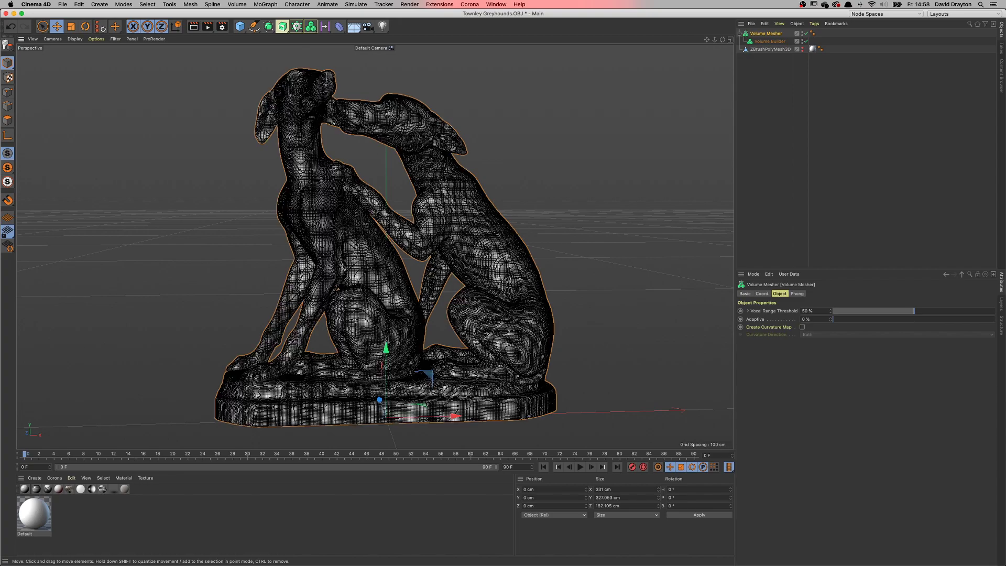
{"action": "scroll", "coordinate": [361, 248], "scroll_direction": "up", "scroll_amount": 3}
{"action": "scroll", "coordinate": [388, 248], "scroll_direction": "up", "scroll_amount": 6}
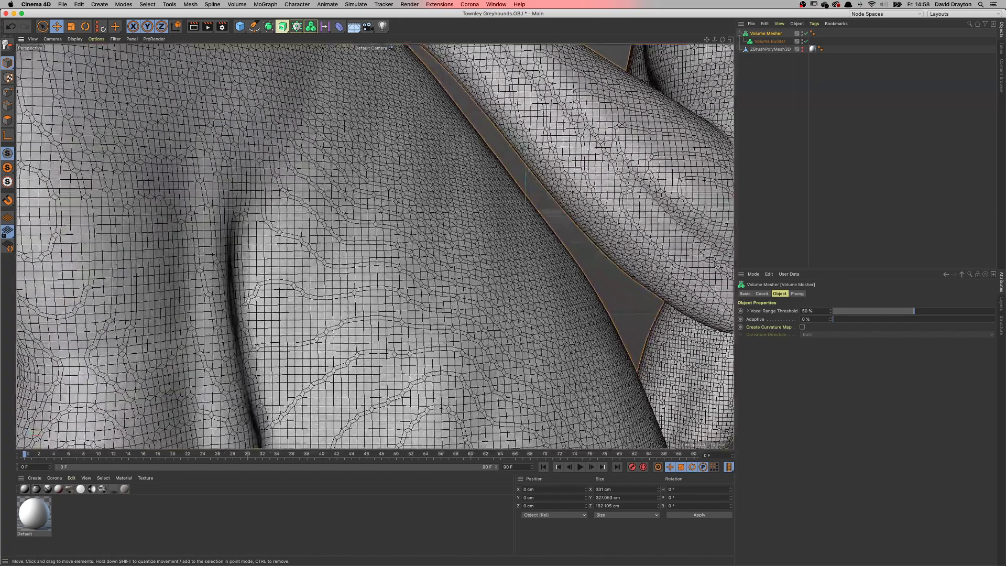
{"action": "scroll", "coordinate": [454, 246], "scroll_direction": "down", "scroll_amount": 15}
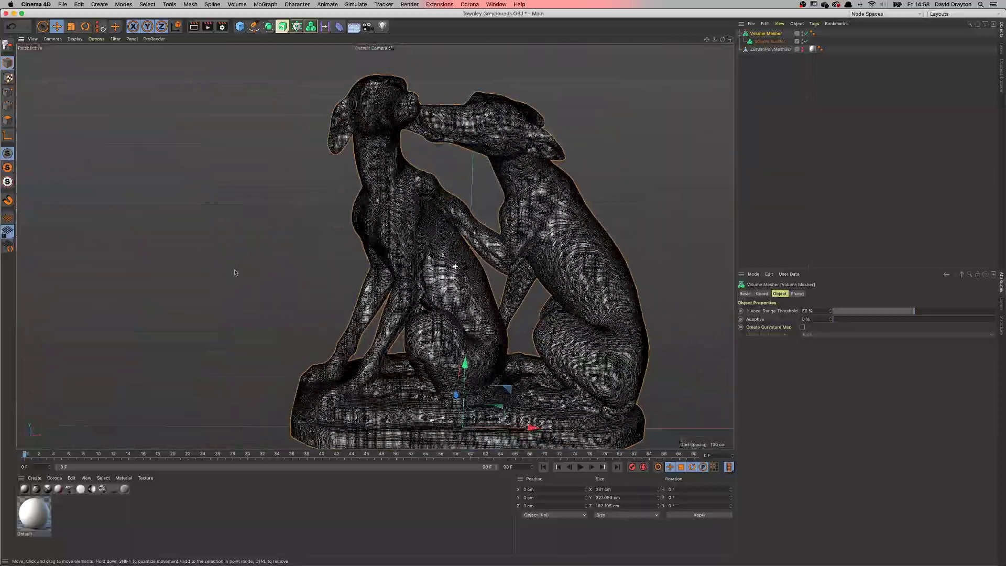
{"action": "mouse_move", "coordinate": [508, 290]}
{"action": "left_mouse_down", "text": "alt"}
{"action": "mouse_move", "coordinate": [386, 318]}
{"action": "mouse_move", "coordinate": [394, 305]}
{"action": "mouse_move", "coordinate": [309, 275]}
{"action": "mouse_move", "coordinate": [539, 260]}
{"action": "mouse_move", "coordinate": [505, 281]}
{"action": "mouse_move", "coordinate": [453, 281]}
{"action": "mouse_move", "coordinate": [498, 220]}
{"action": "mouse_move", "coordinate": [580, 152]}
{"action": "left_mouse_up", "text": "alt"}
{"action": "key", "text": "n"}
{"action": "key", "text": "a"}
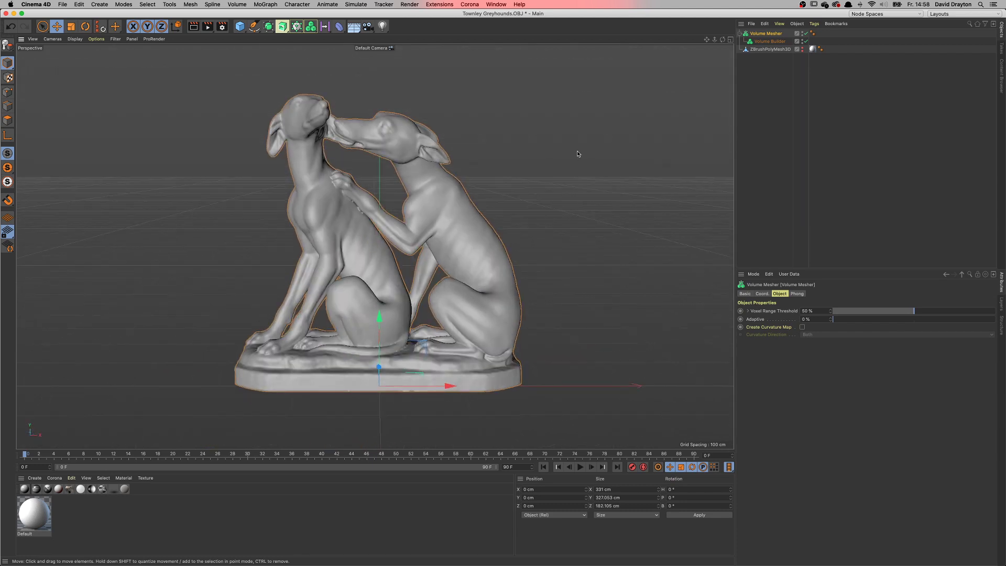
Make the Volume Mesher editable and delete the original ZBrushPolyMesh3D object.
{"action": "left_click", "coordinate": [8, 45]}
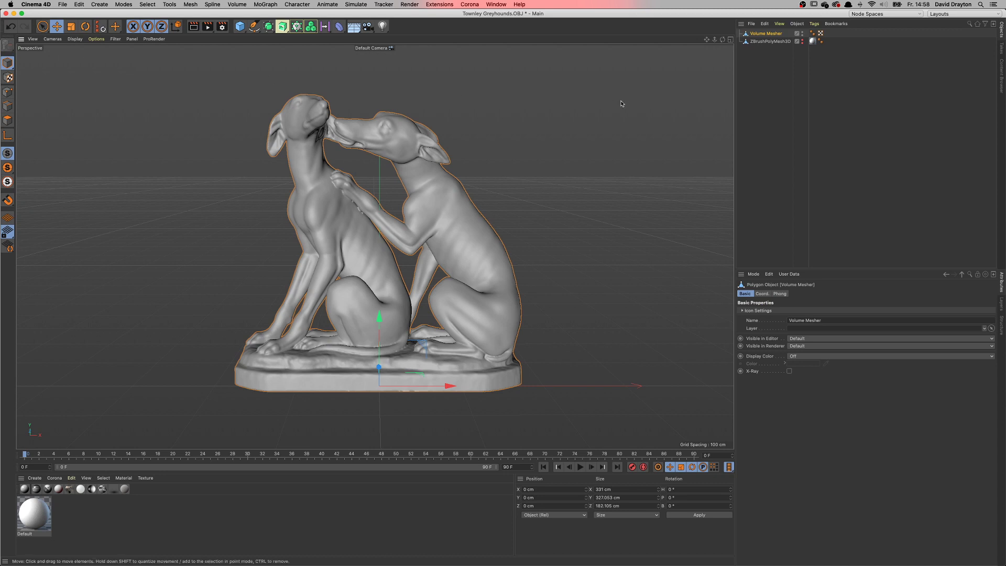
{"action": "left_click", "coordinate": [769, 43]}
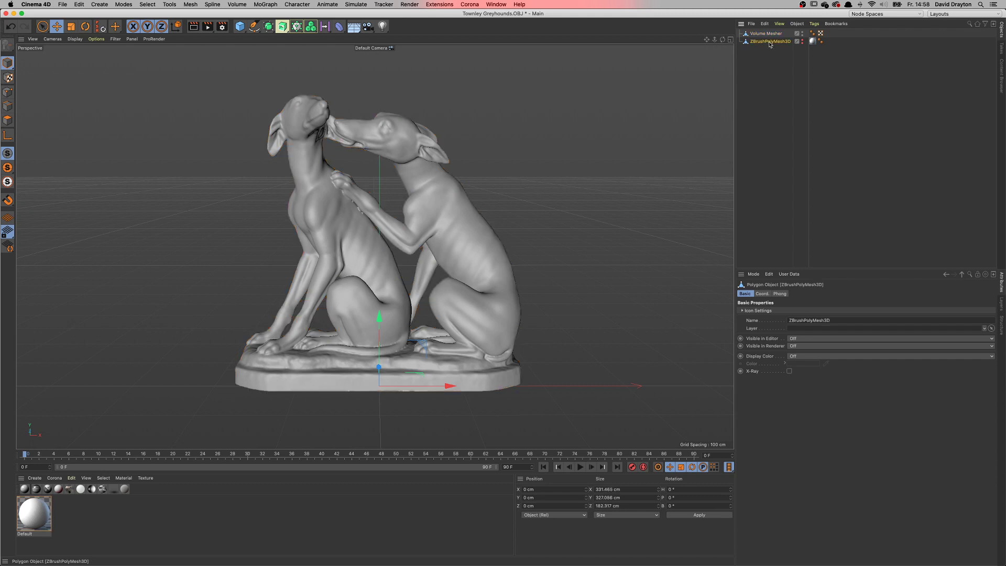
{"action": "key", "text": "Delete"}
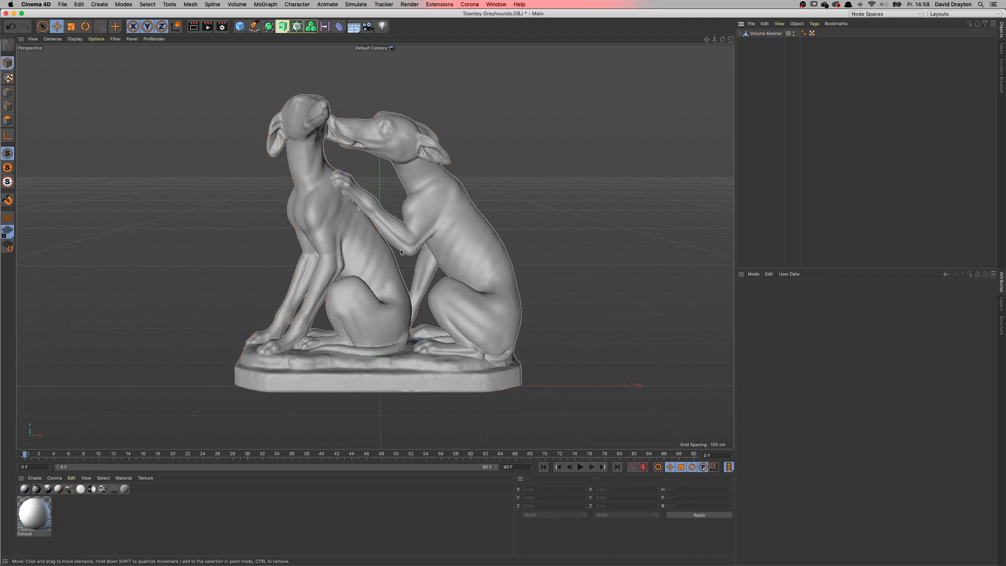
Check the converted statue mesh framed in an enlarged Right side view.
{"action": "left_click_drag", "start_coordinate": [419, 273], "coordinate": [419, 241], "text": "alt"}
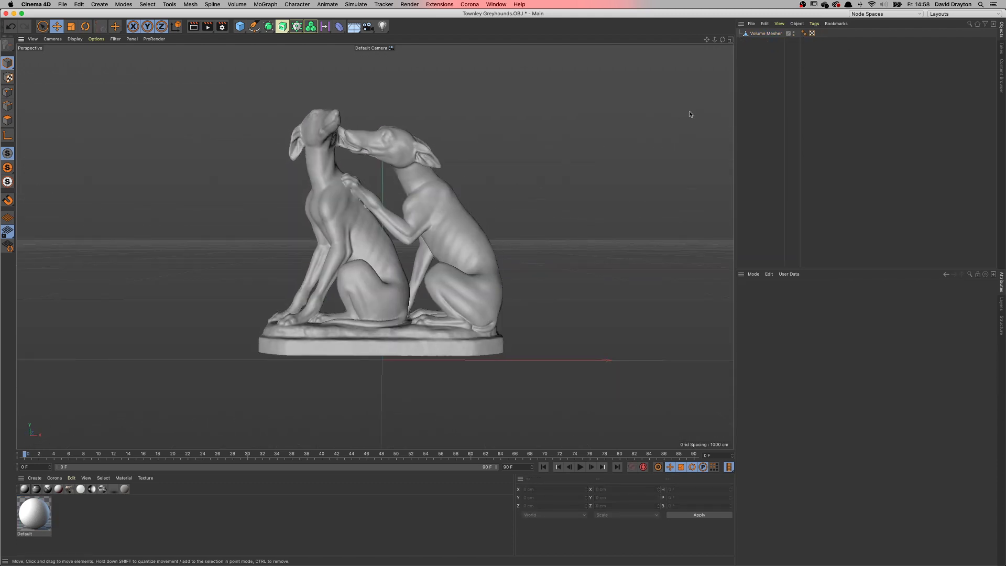
{"action": "left_click", "coordinate": [765, 33]}
{"action": "left_click_drag", "start_coordinate": [464, 316], "coordinate": [449, 273], "text": "alt"}
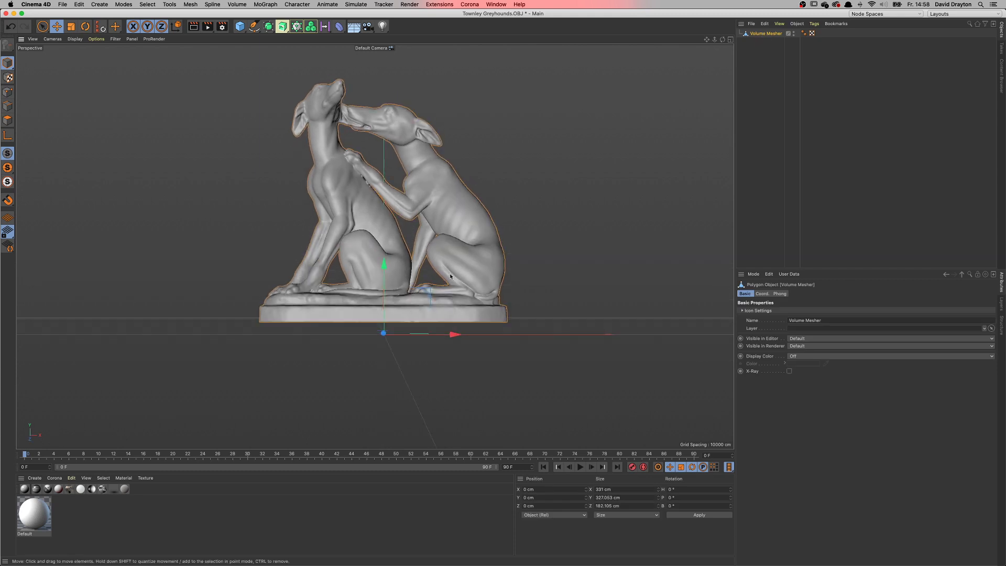
{"action": "key", "text": "F3"}
{"action": "key", "text": "h"}
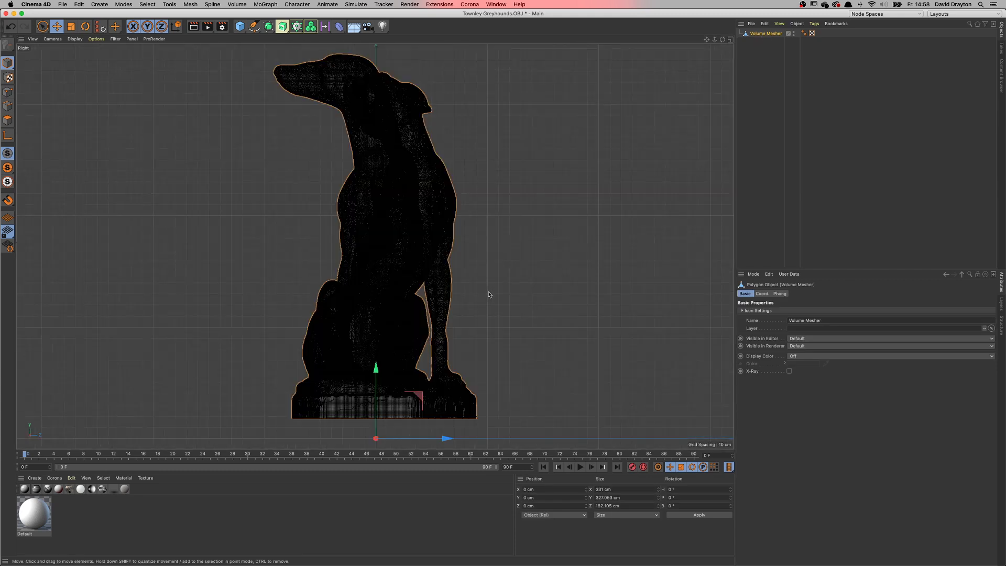
{"action": "key", "text": "F5"}
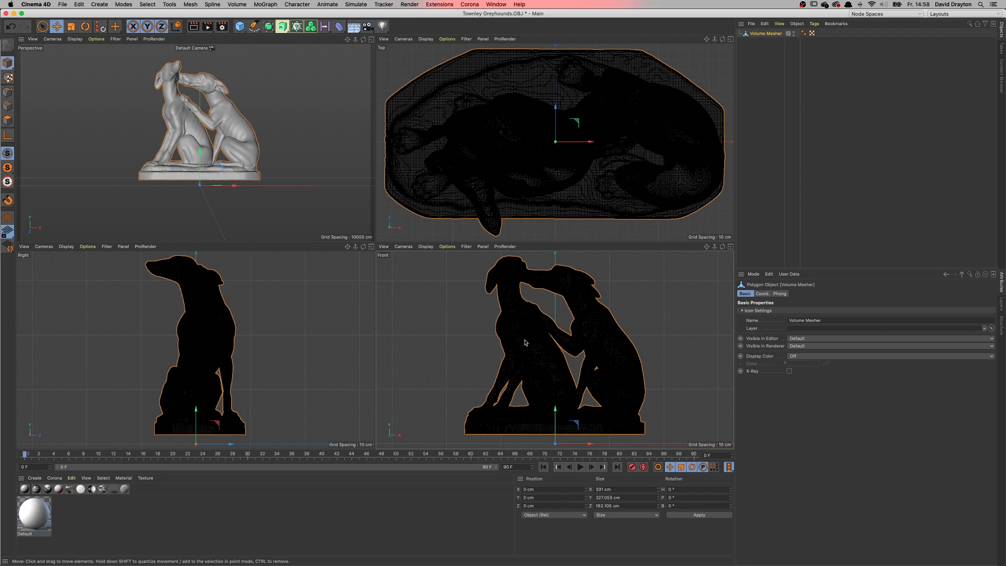
{"action": "middle_click", "coordinate": [256, 364]}
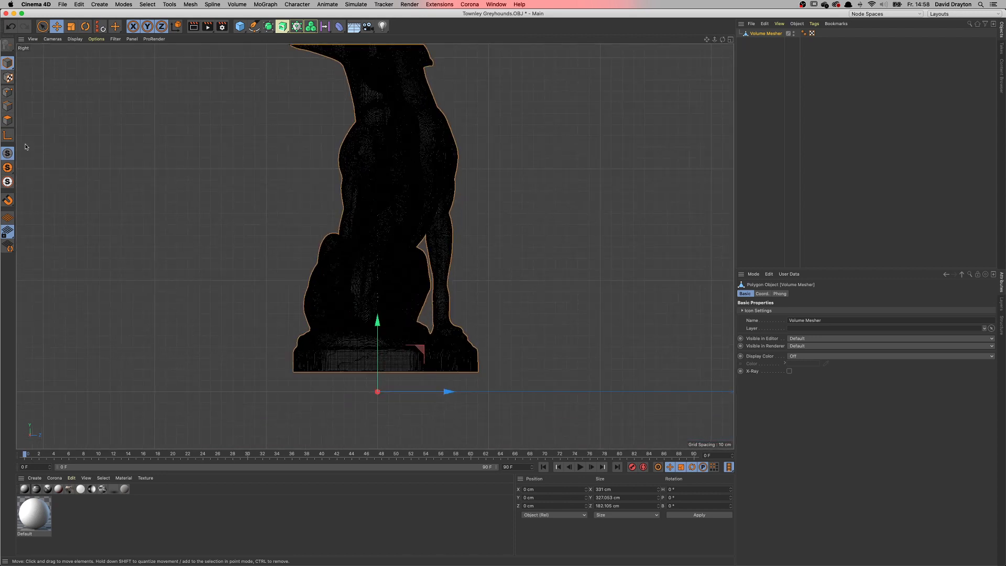
Set the statue's Position Y to 0 cm so it stands on the ground grid.
{"action": "key", "text": "l"}
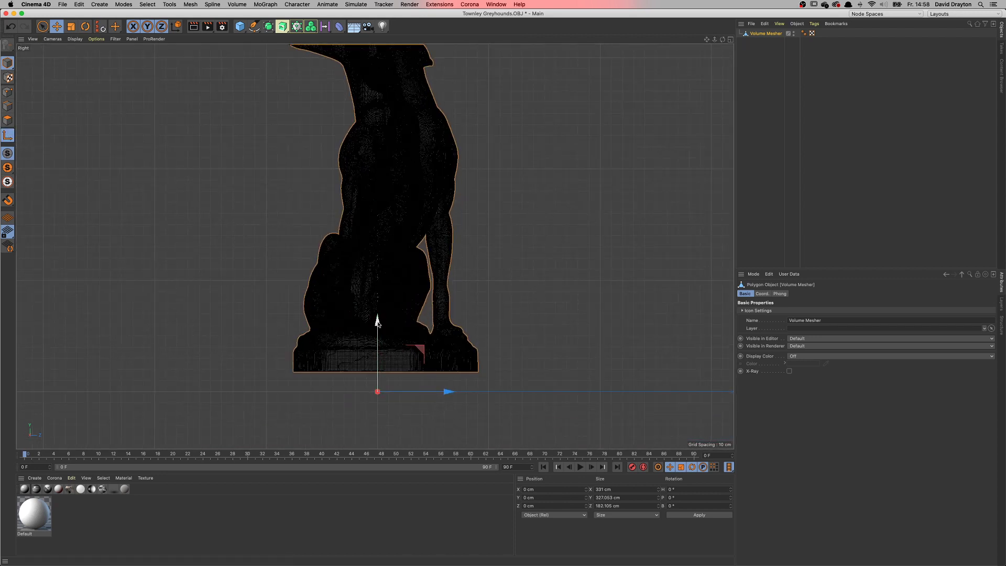
{"action": "left_click_drag", "start_coordinate": [378, 322], "coordinate": [379, 303]}
{"action": "key", "text": "F4"}
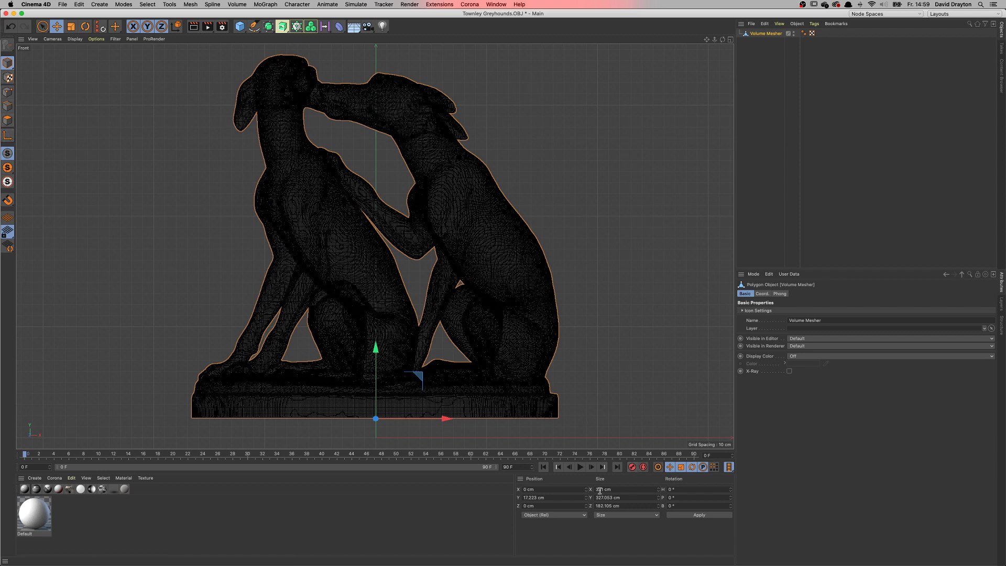
{"action": "double_click", "coordinate": [550, 497]}
{"action": "type", "text": "0"}
{"action": "key", "text": "Return"}
Return to the full perspective view and orbit around the repositioned statue.
{"action": "scroll", "coordinate": [320, 442], "scroll_direction": "down", "scroll_amount": 1}
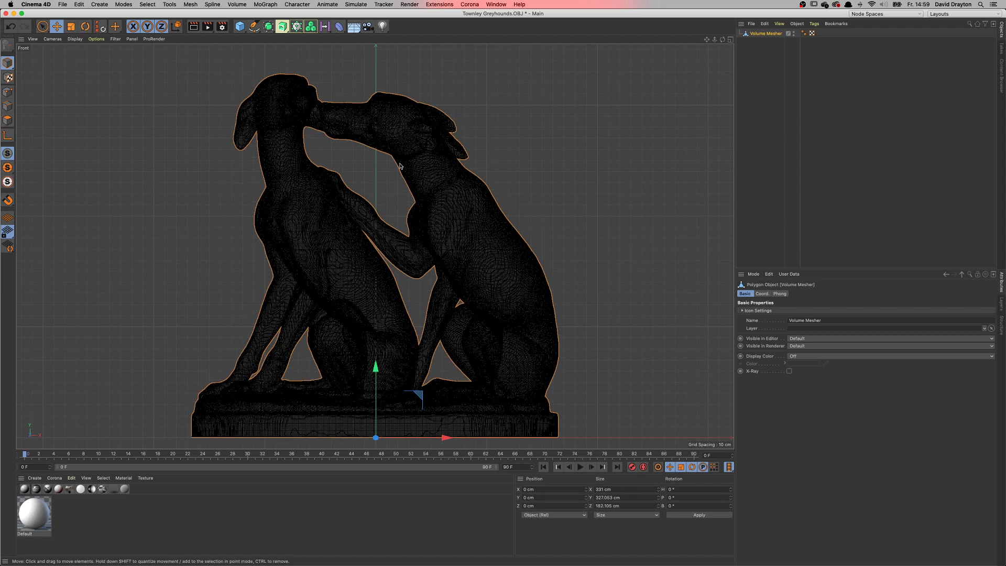
{"action": "middle_click", "coordinate": [407, 160]}
{"action": "scroll", "coordinate": [303, 371], "scroll_direction": "up", "scroll_amount": 2}
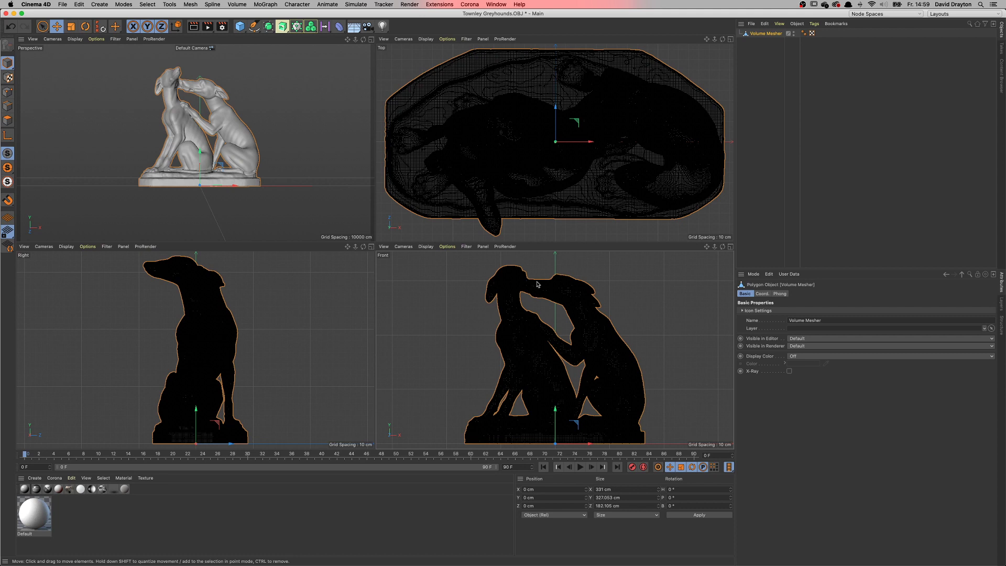
{"action": "scroll", "coordinate": [538, 285], "scroll_direction": "up", "scroll_amount": 1}
{"action": "scroll", "coordinate": [223, 200], "scroll_direction": "up", "scroll_amount": 3}
{"action": "middle_click", "coordinate": [235, 195]}
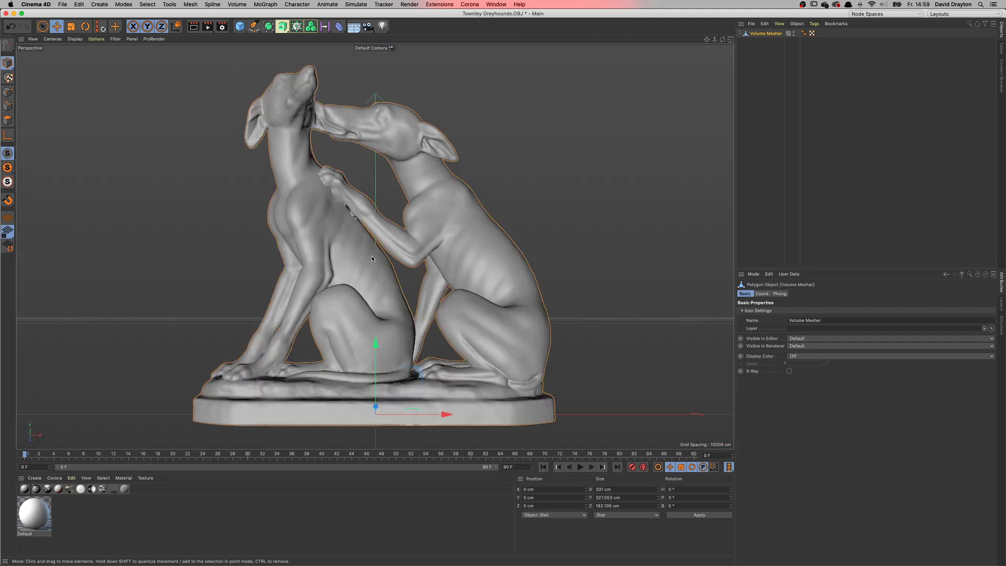
{"action": "left_click_drag", "start_coordinate": [409, 302], "coordinate": [438, 323], "text": "alt"}
{"action": "scroll", "coordinate": [403, 326], "scroll_direction": "up", "scroll_amount": 3}
{"action": "middle_click_drag", "start_coordinate": [403, 327], "coordinate": [391, 295], "text": "alt"}
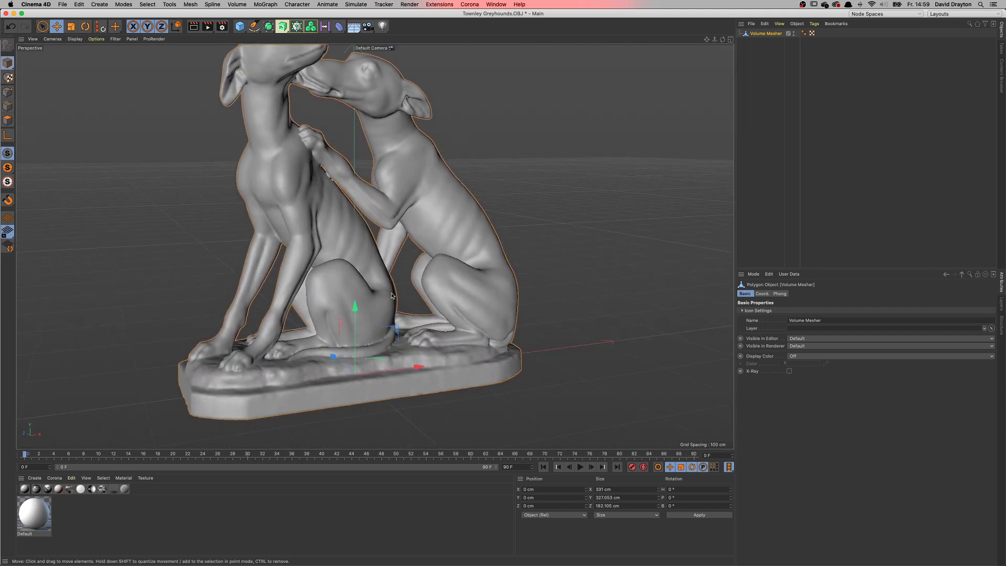
{"action": "scroll", "coordinate": [391, 295], "scroll_direction": "down", "scroll_amount": 3}
{"action": "left_click_drag", "start_coordinate": [375, 300], "coordinate": [383, 333], "text": "alt"}
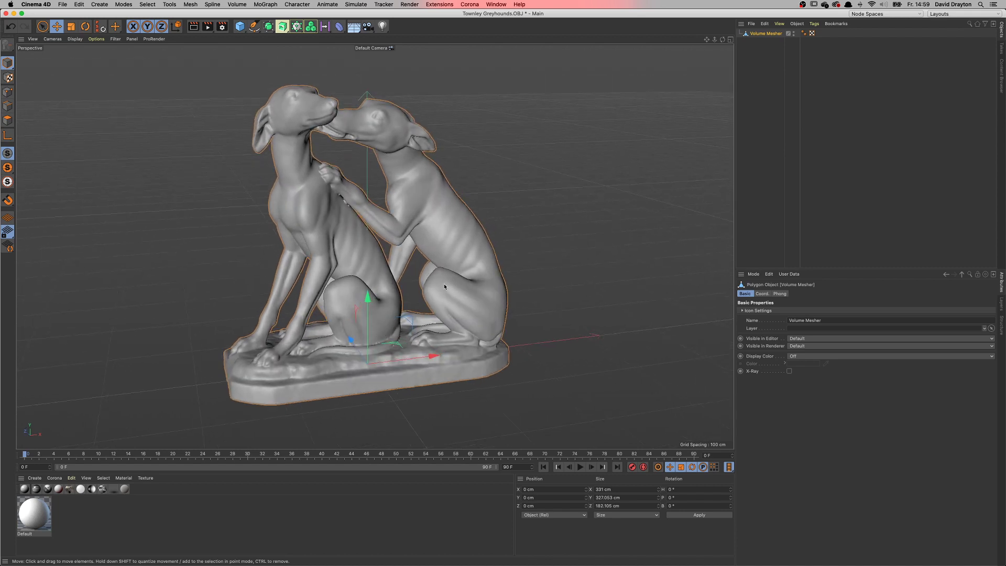
{"action": "left_click_drag", "start_coordinate": [357, 131], "coordinate": [351, 121], "text": "alt"}
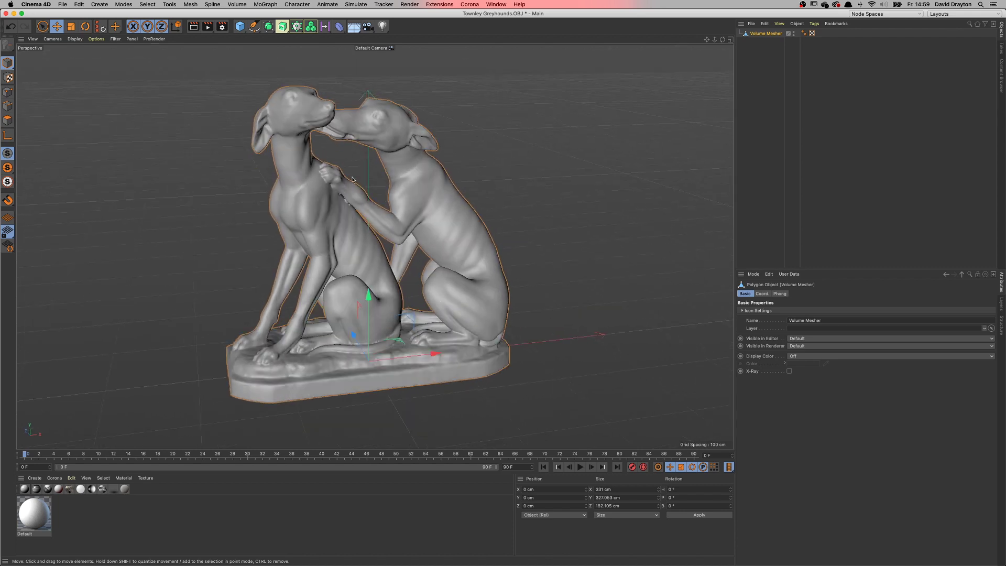
{"action": "left_click", "coordinate": [312, 26]}
{"action": "scroll", "coordinate": [323, 241], "scroll_direction": "up", "scroll_amount": 5}
{"action": "scroll", "coordinate": [325, 240], "scroll_direction": "down", "scroll_amount": 5}
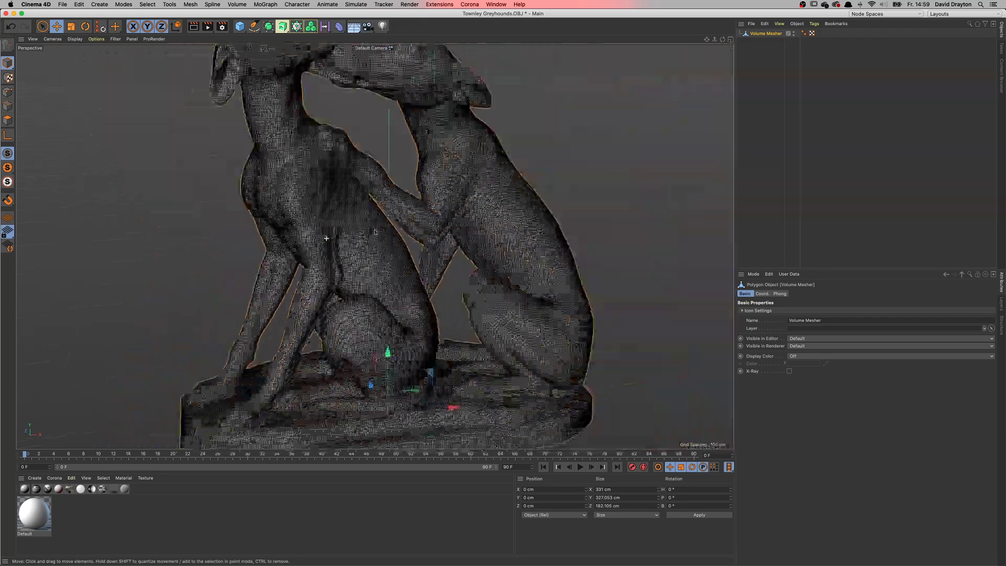
{"action": "scroll", "coordinate": [326, 239], "scroll_direction": "up", "scroll_amount": 8}
{"action": "scroll", "coordinate": [326, 239], "scroll_direction": "down", "scroll_amount": 10}
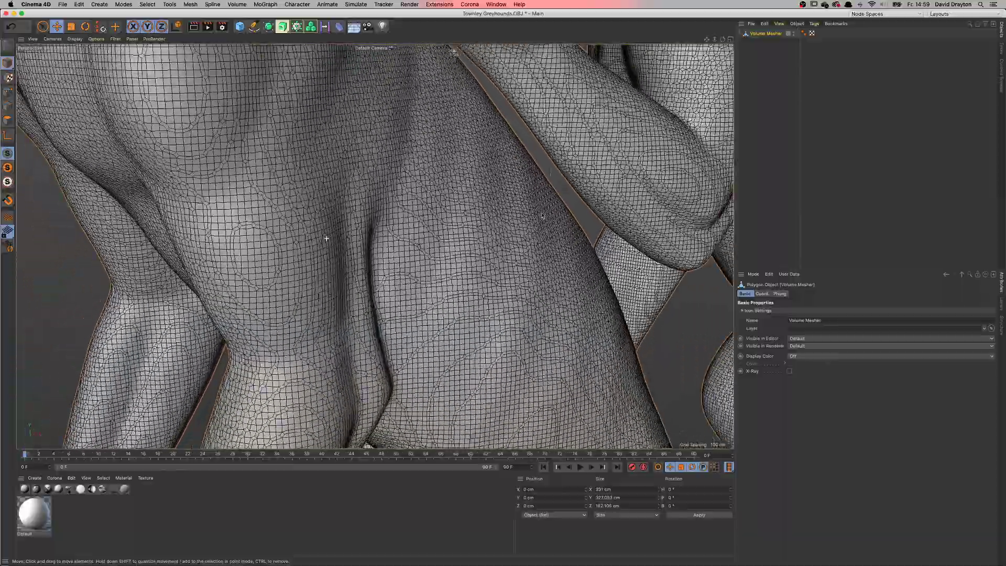
{"action": "scroll", "coordinate": [326, 238], "scroll_direction": "up", "scroll_amount": 10}
{"action": "scroll", "coordinate": [326, 238], "scroll_direction": "down", "scroll_amount": 8}
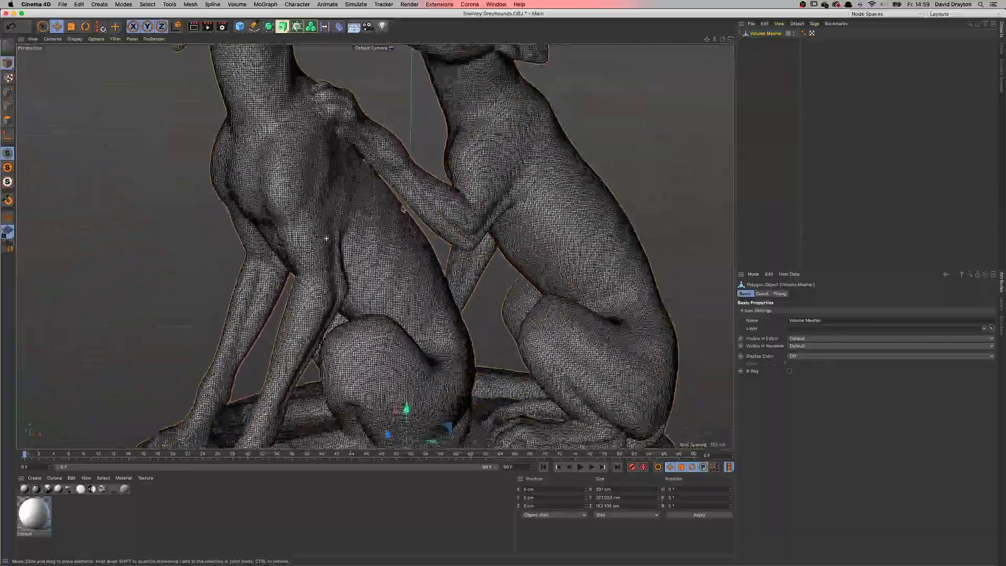
{"action": "scroll", "coordinate": [327, 239], "scroll_direction": "up", "scroll_amount": 3}
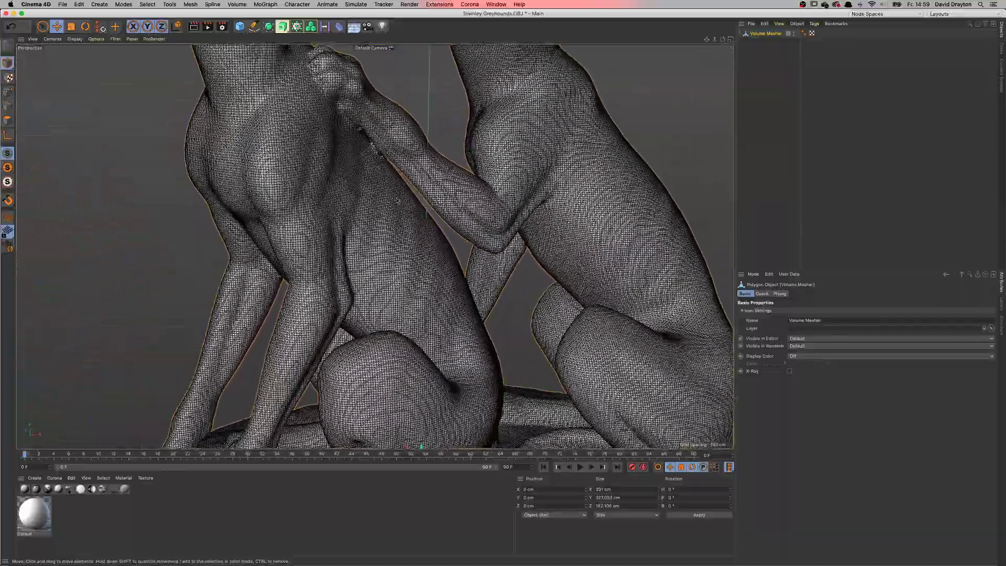
{"action": "scroll", "coordinate": [327, 238], "scroll_direction": "down", "scroll_amount": 6}
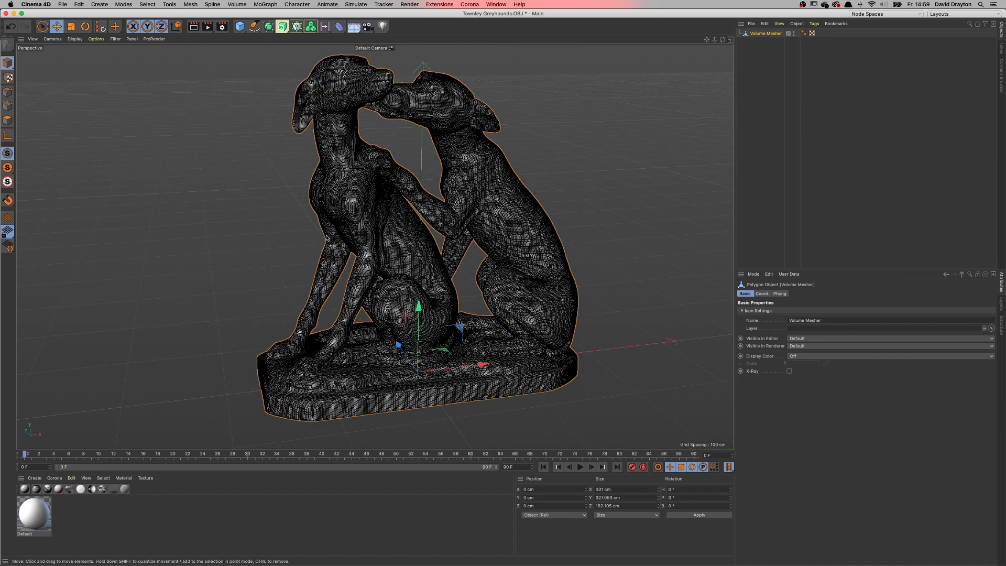
{"action": "key", "text": "n"}
{"action": "key", "text": "a"}
{"action": "mouse_move", "coordinate": [423, 240]}
{"action": "left_mouse_down", "text": "alt"}
{"action": "mouse_move", "coordinate": [382, 238]}
{"action": "mouse_move", "coordinate": [361, 263]}
{"action": "mouse_move", "coordinate": [366, 299]}
{"action": "left_mouse_up", "text": "alt"}
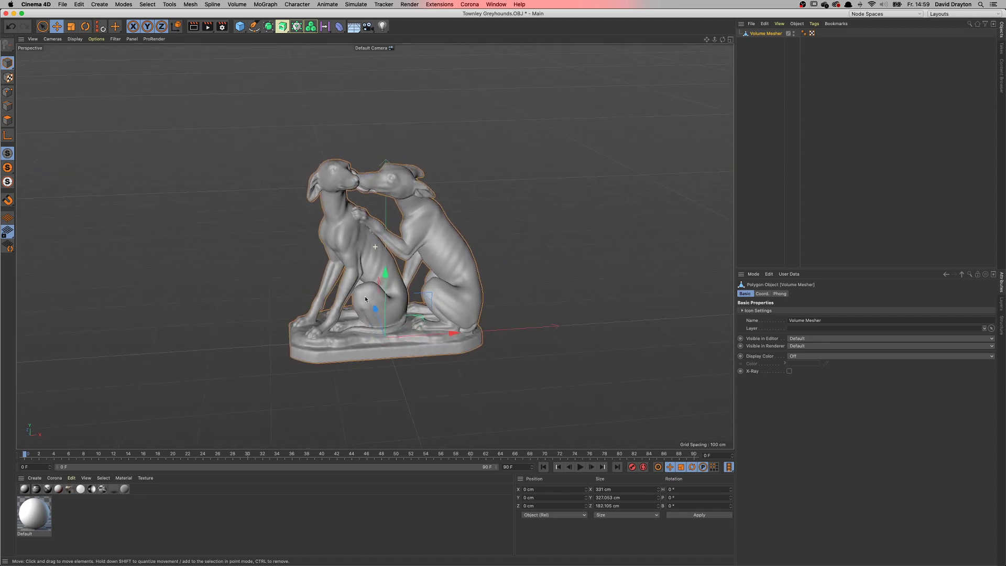
Switch the scene's renderer from Standard to Corona in Render Settings.
{"action": "left_click", "coordinate": [475, 5]}
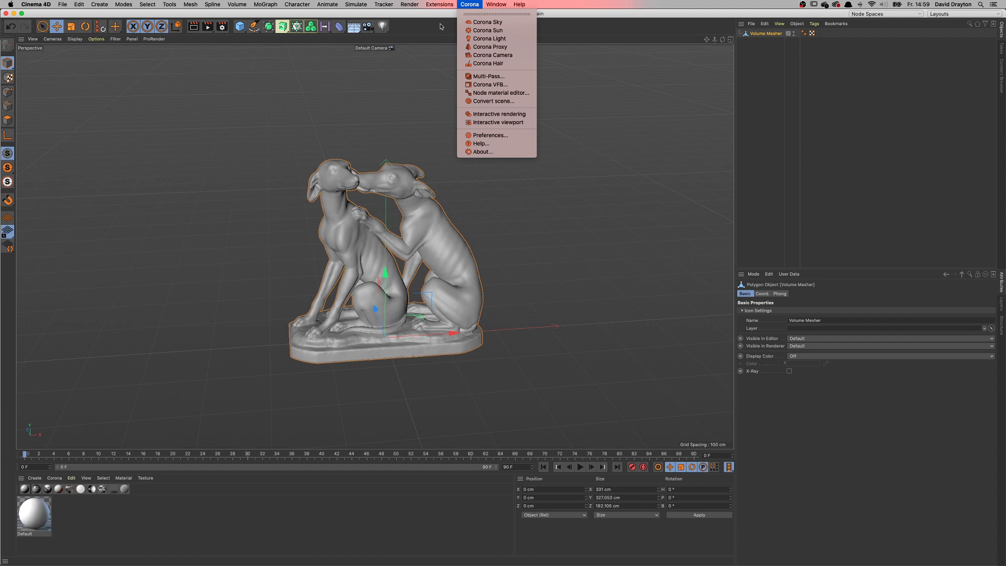
{"action": "key", "text": "Escape"}
{"action": "left_click", "coordinate": [222, 27]}
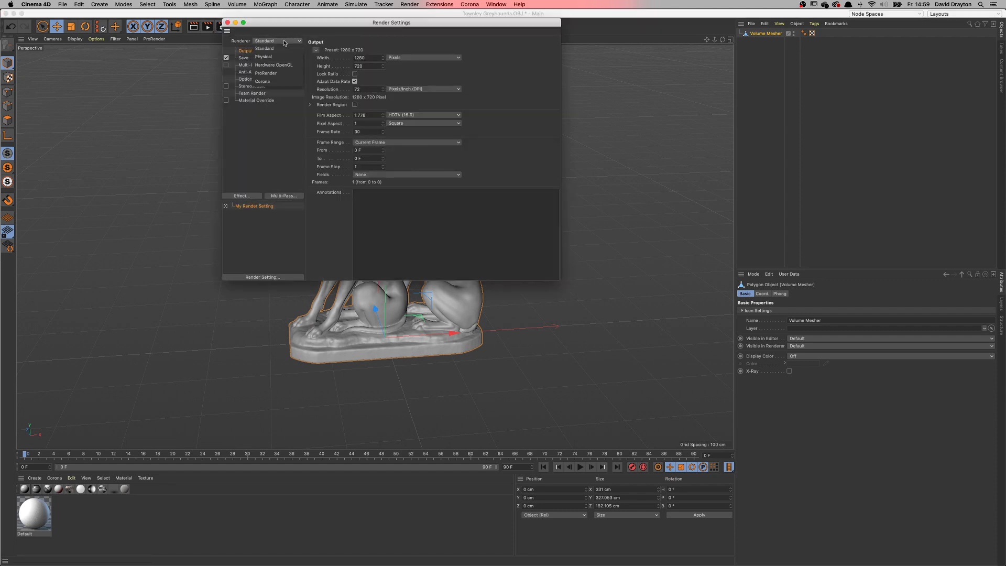
{"action": "left_click", "coordinate": [263, 82]}
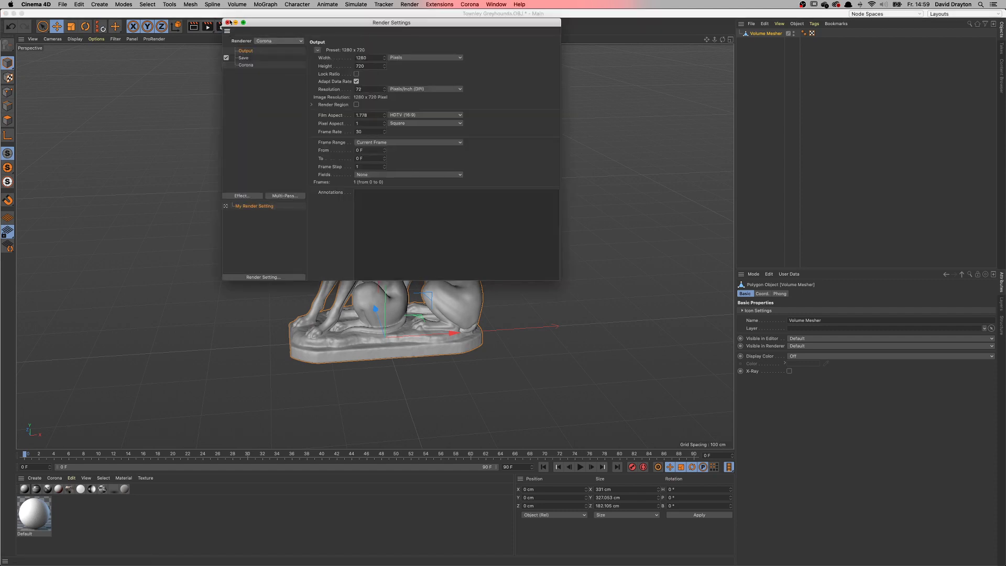
{"action": "left_click", "coordinate": [227, 23]}
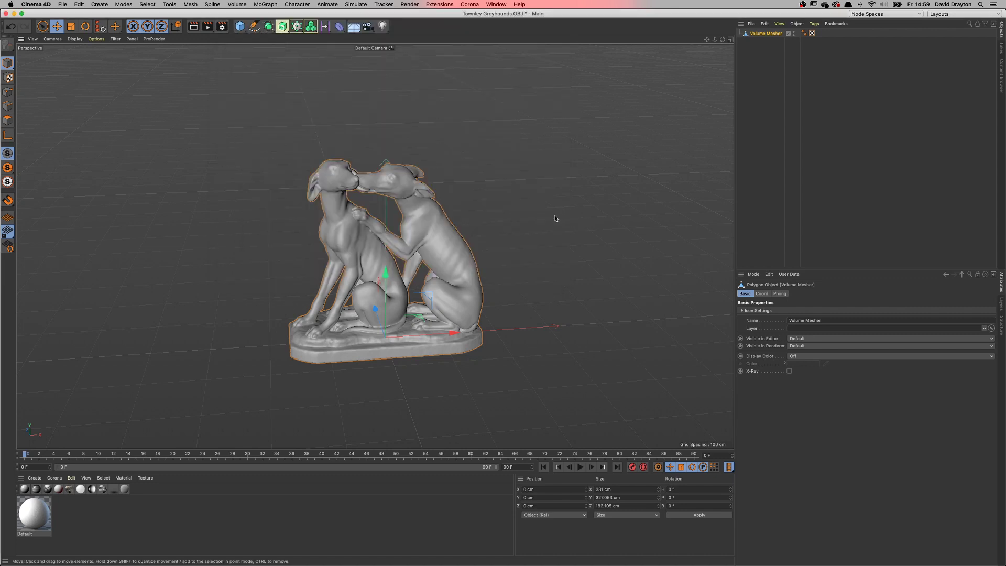
{"action": "left_click_drag", "start_coordinate": [396, 302], "coordinate": [397, 288], "text": "alt"}
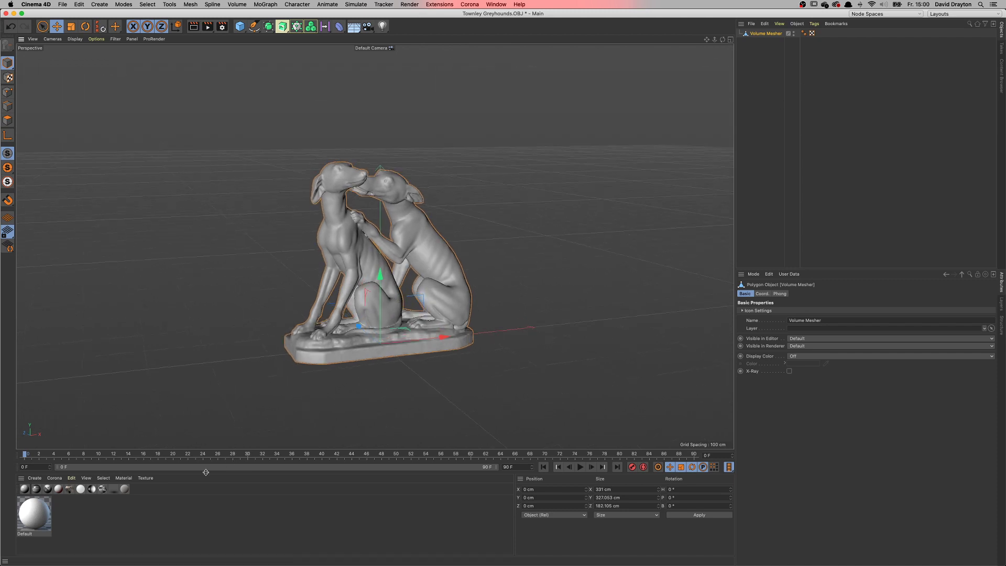
Delete the unused Default material and open the Content Browser.
{"action": "left_click", "coordinate": [35, 517]}
{"action": "key", "text": "Delete"}
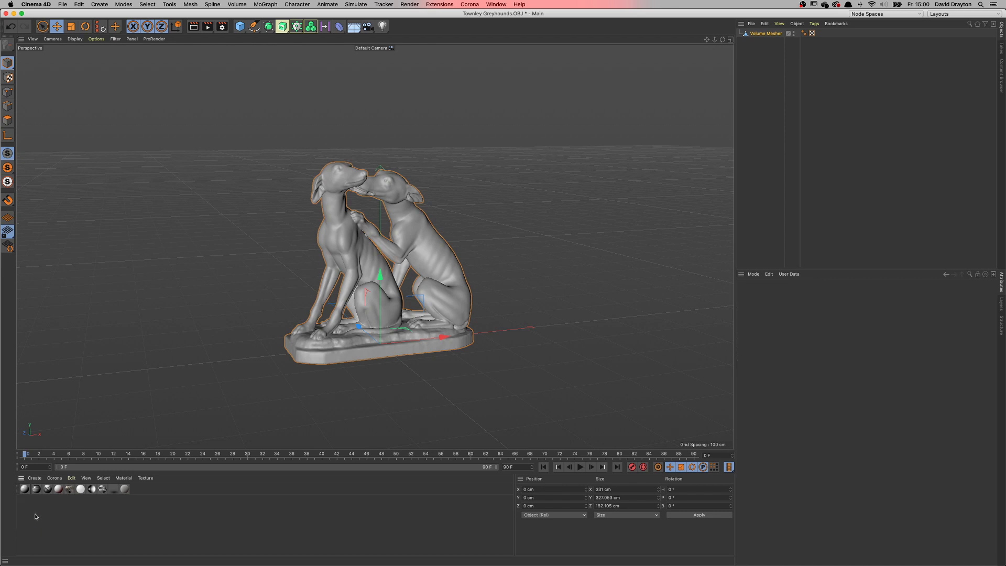
{"action": "left_click", "coordinate": [491, 4]}
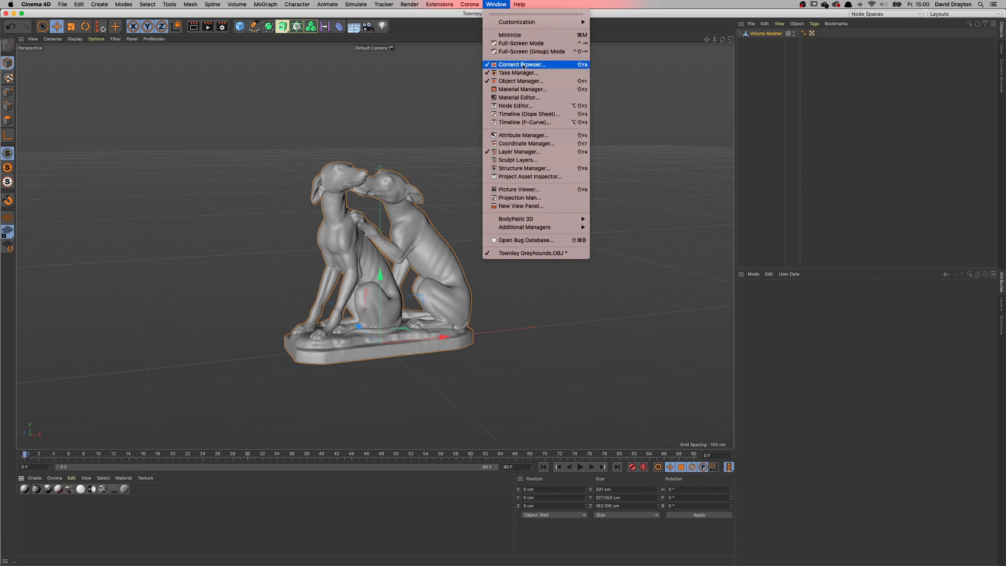
{"action": "left_click", "coordinate": [523, 65]}
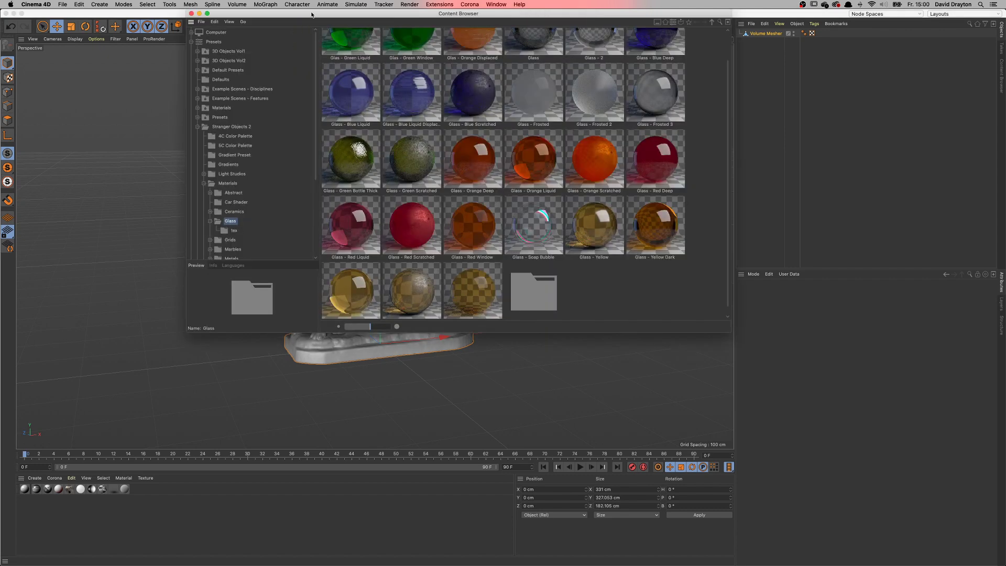
Browse the Stranger Objects 2 collection to its Light Studios presets.
{"action": "left_click_drag", "start_coordinate": [312, 15], "coordinate": [264, 78]}
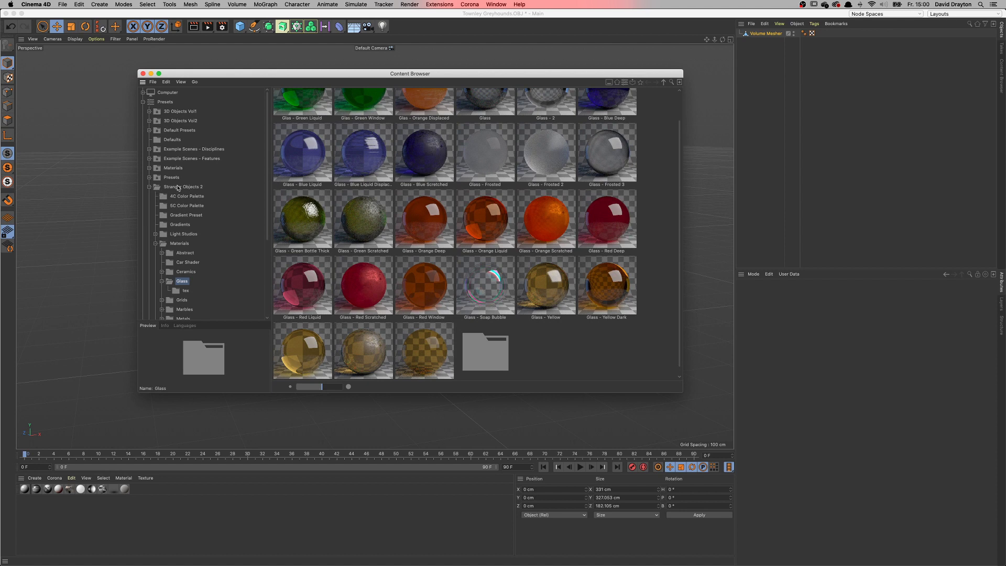
{"action": "left_click", "coordinate": [178, 187]}
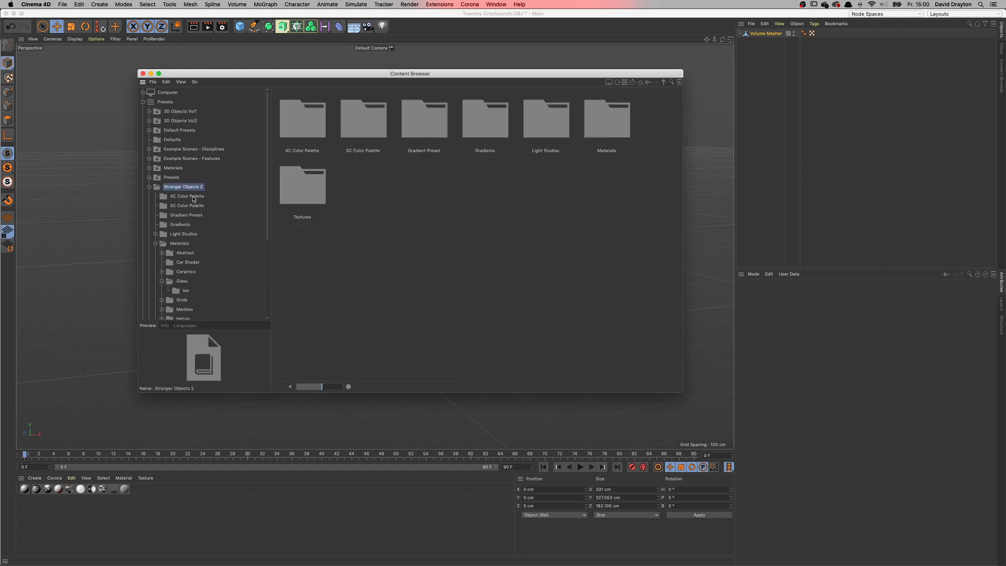
{"action": "left_click", "coordinate": [167, 245]}
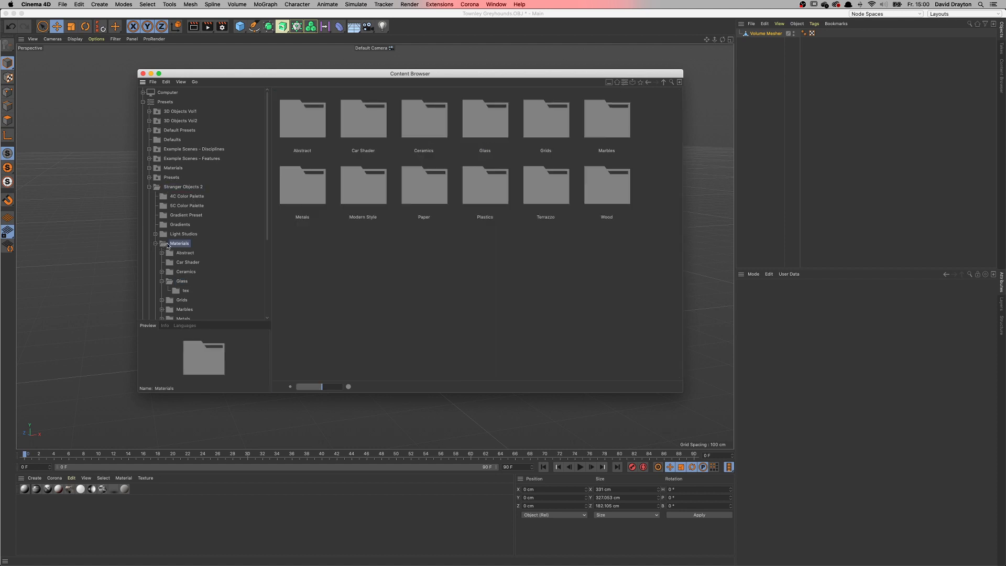
{"action": "left_click", "coordinate": [162, 281]}
{"action": "left_click", "coordinate": [180, 197]}
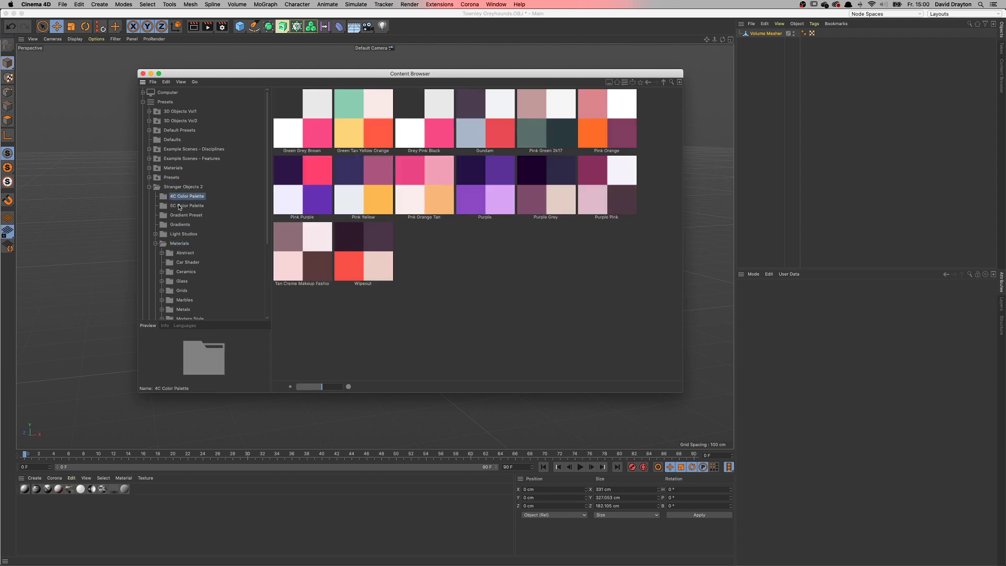
{"action": "left_click", "coordinate": [180, 206]}
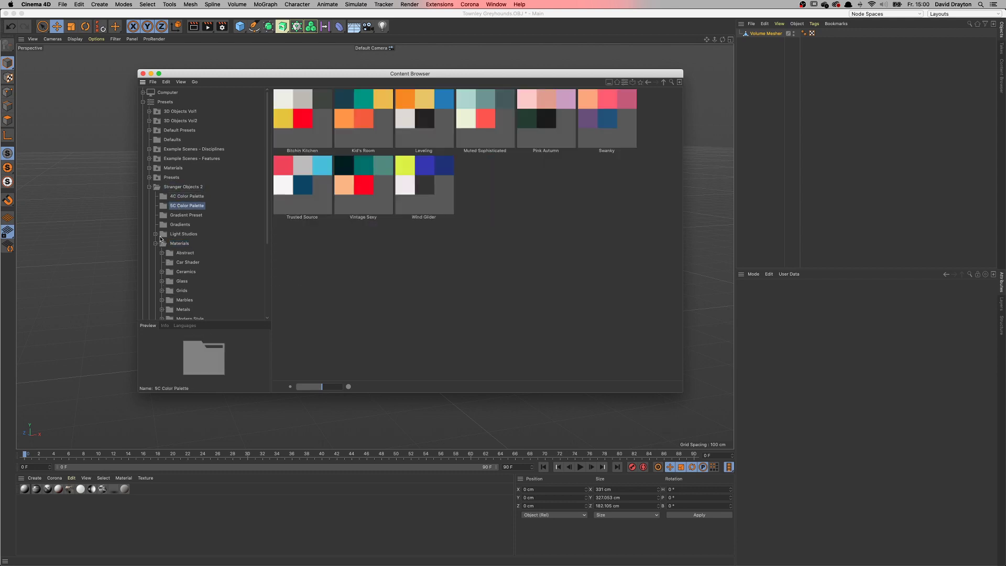
{"action": "left_click", "coordinate": [162, 236]}
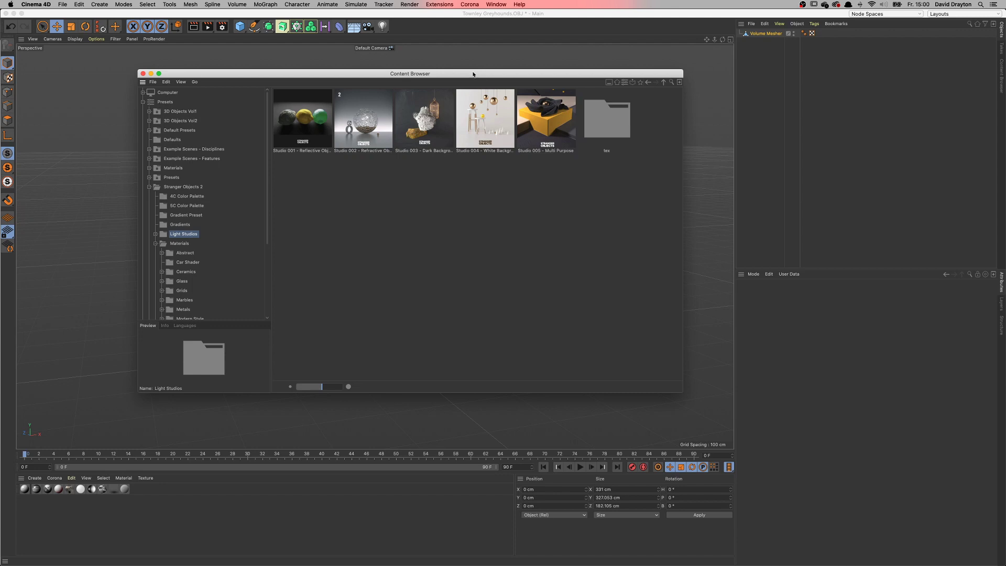
Load the Studio 004 – White Background preset and view the statue inside it.
{"action": "left_click_drag", "start_coordinate": [472, 75], "coordinate": [770, 52]}
{"action": "left_click", "coordinate": [464, 156]}
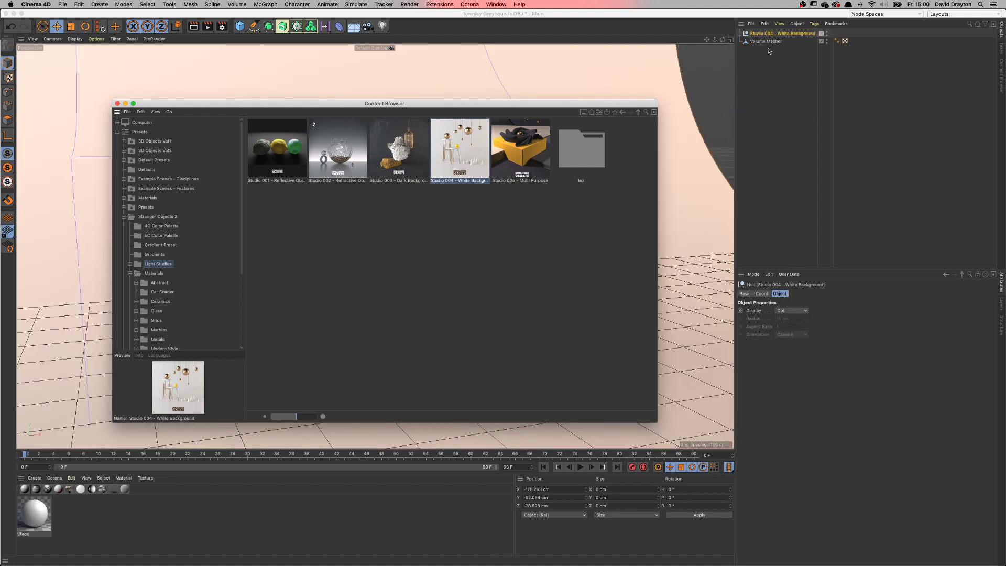
{"action": "left_click", "coordinate": [117, 103]}
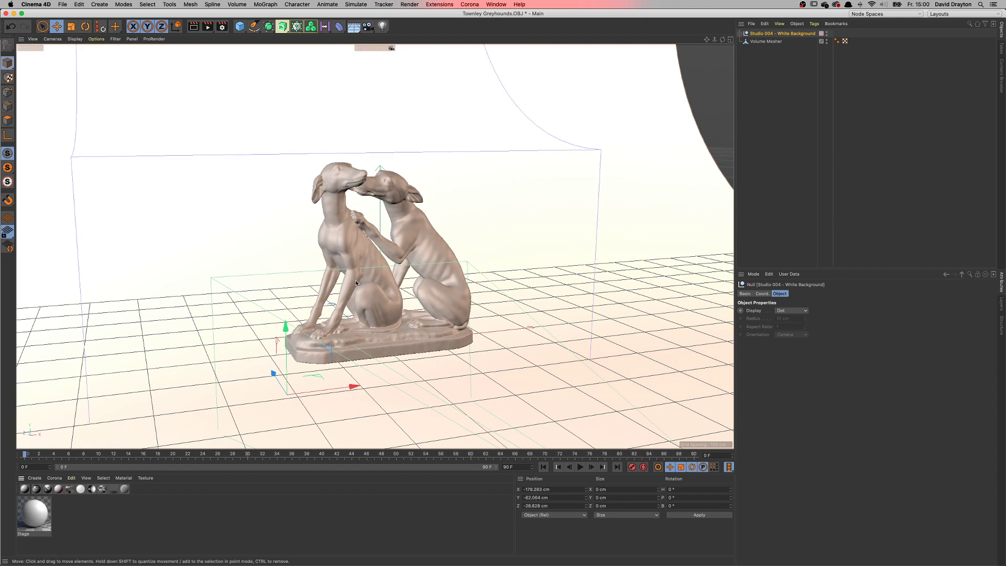
{"action": "left_click_drag", "start_coordinate": [356, 283], "coordinate": [355, 407], "text": "alt"}
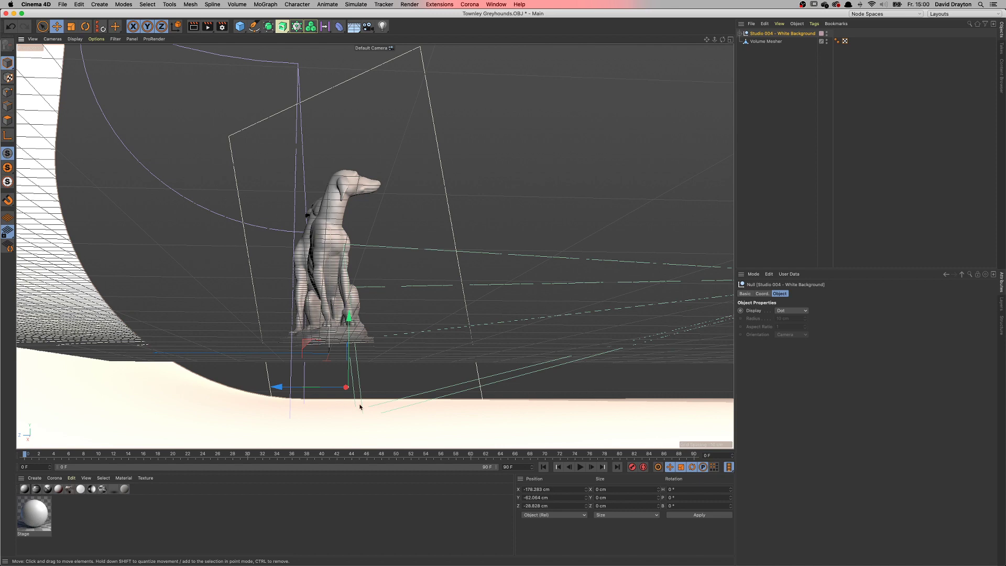
In the enlarged Right view, raise the Studio 004 set to Y 38.037 cm under the statue.
{"action": "key", "text": "alt+h"}
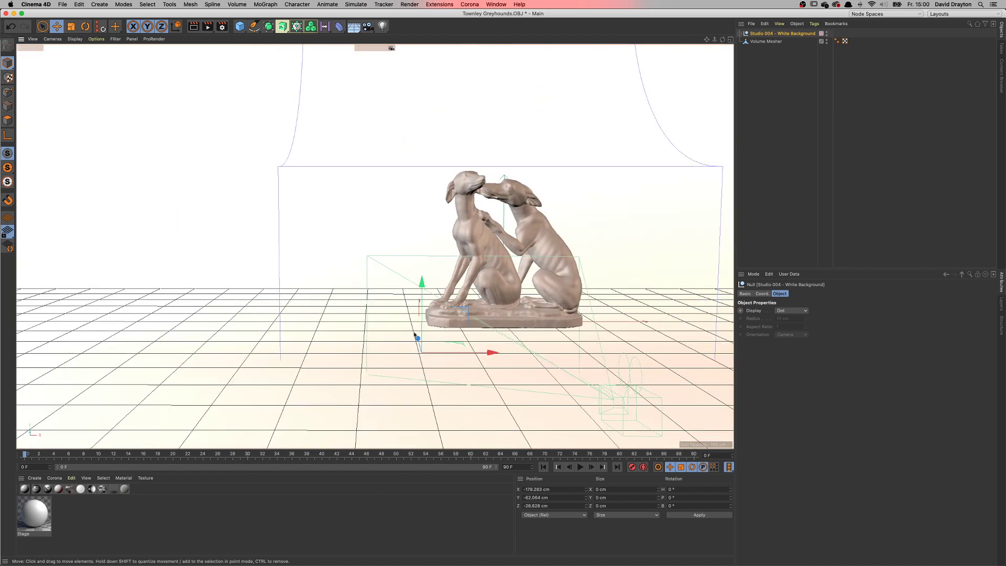
{"action": "key", "text": "h"}
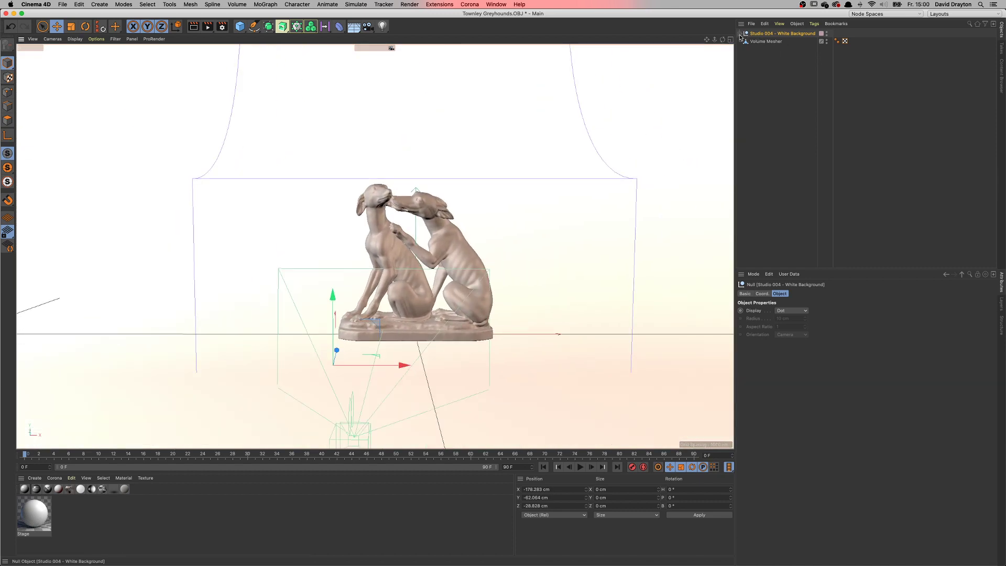
{"action": "middle_click", "coordinate": [549, 272]}
{"action": "middle_click", "coordinate": [242, 342]}
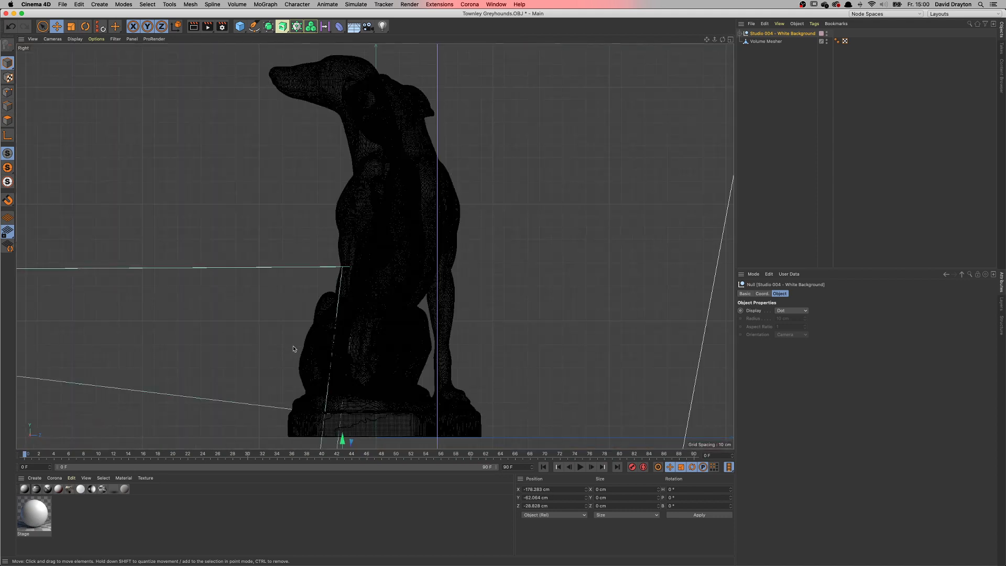
{"action": "key", "text": "h"}
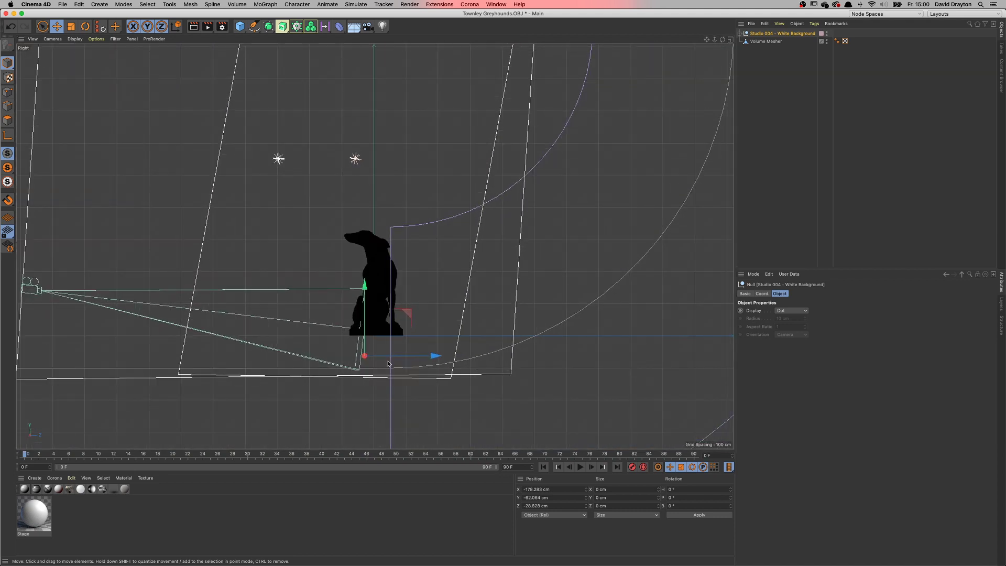
{"action": "scroll", "coordinate": [376, 369], "scroll_direction": "up", "scroll_amount": 6}
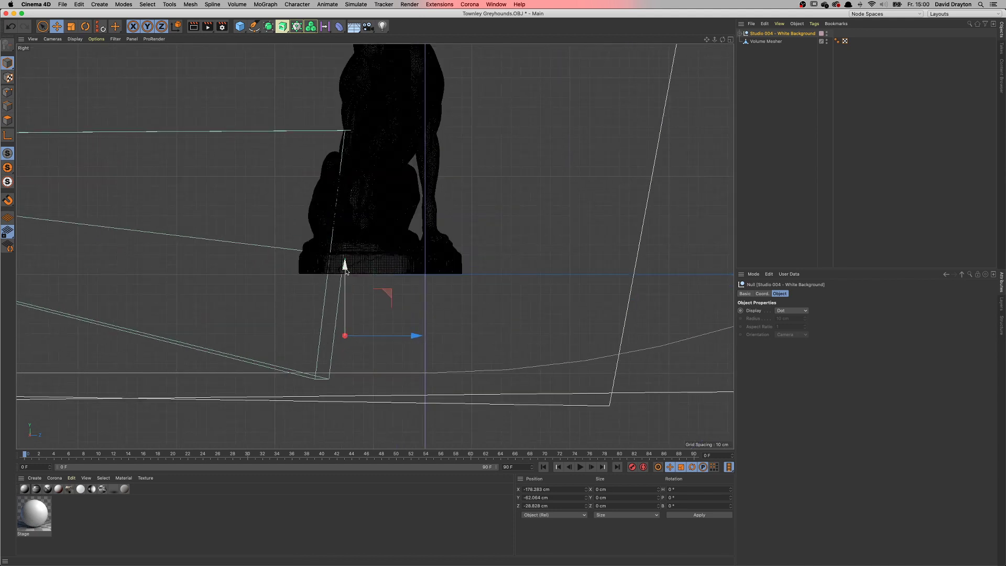
{"action": "left_click_drag", "start_coordinate": [346, 271], "coordinate": [447, 191]}
Look through the studio Camera and unlock its position protection to reframe the statue.
{"action": "middle_click", "coordinate": [447, 192]}
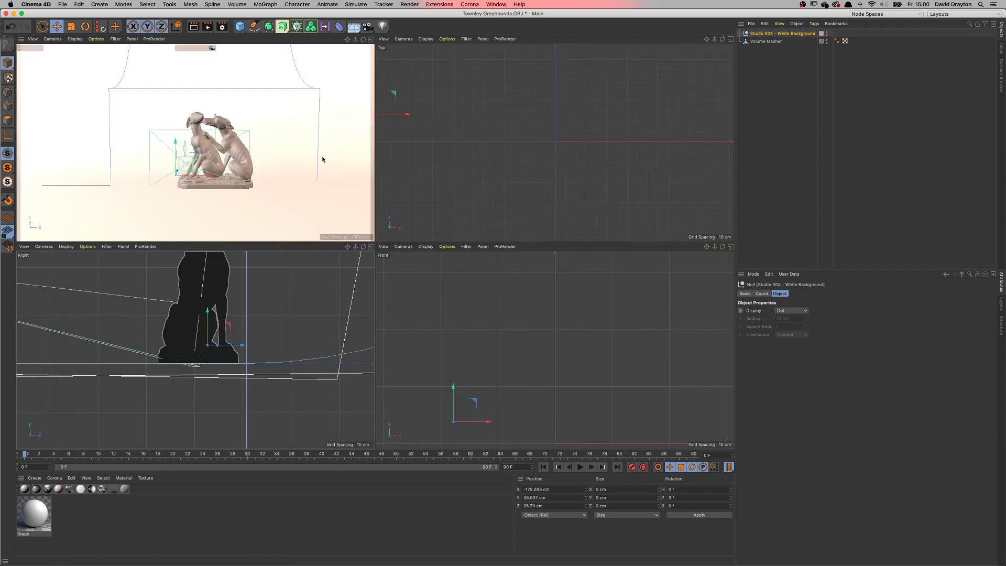
{"action": "middle_click", "coordinate": [346, 197]}
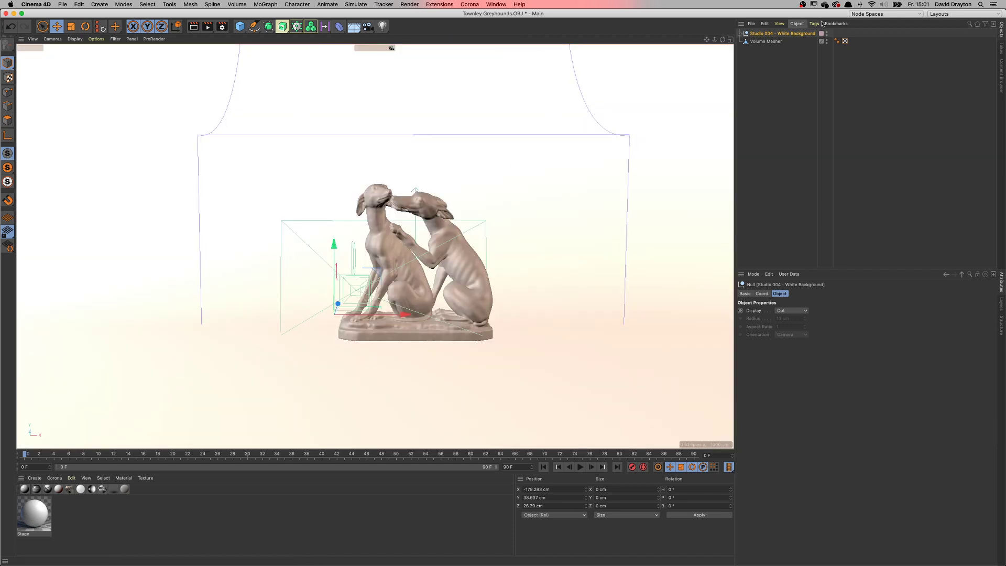
{"action": "left_click", "coordinate": [741, 35]}
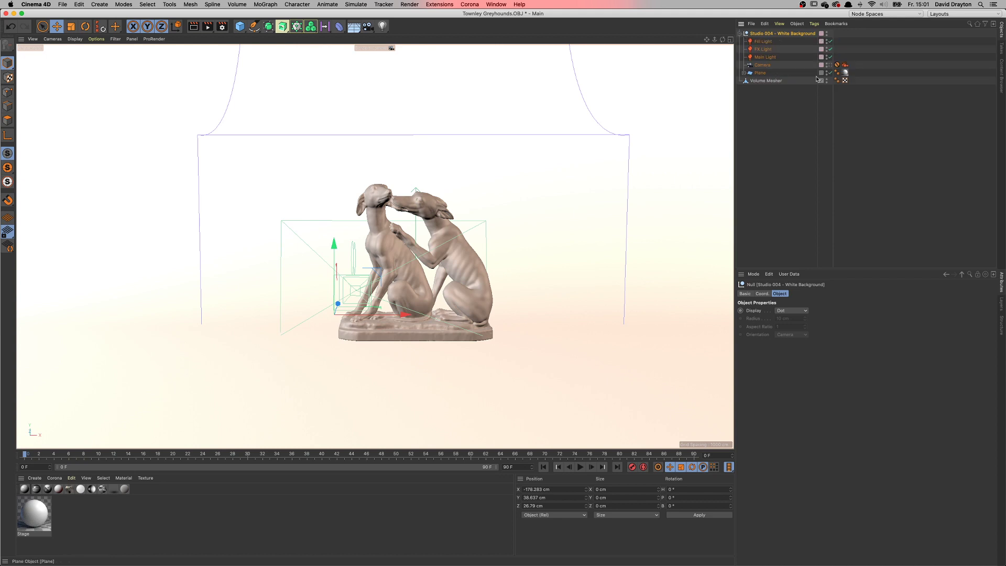
{"action": "left_click", "coordinate": [828, 65]}
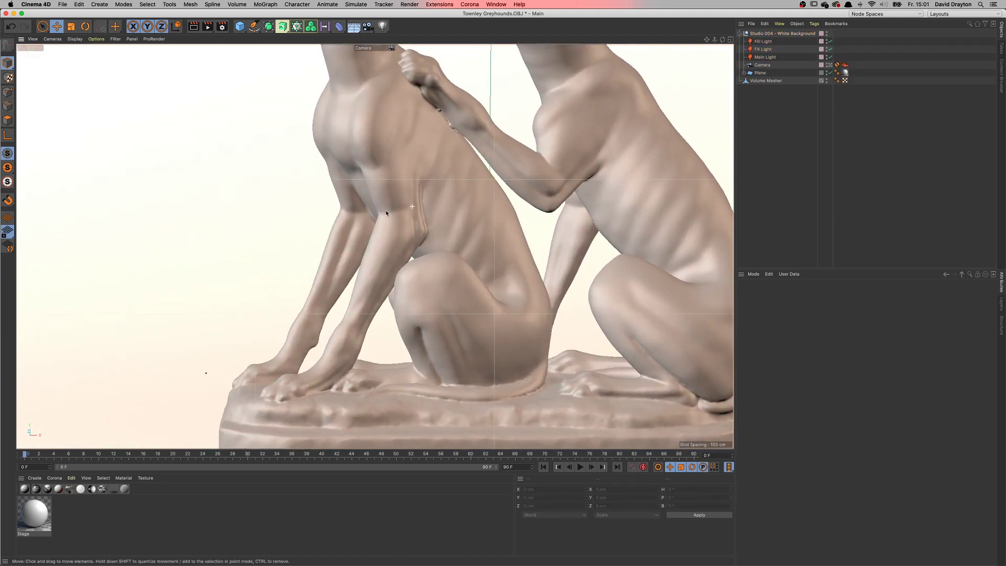
{"action": "left_click", "coordinate": [837, 64]}
{"action": "left_click", "coordinate": [769, 311]}
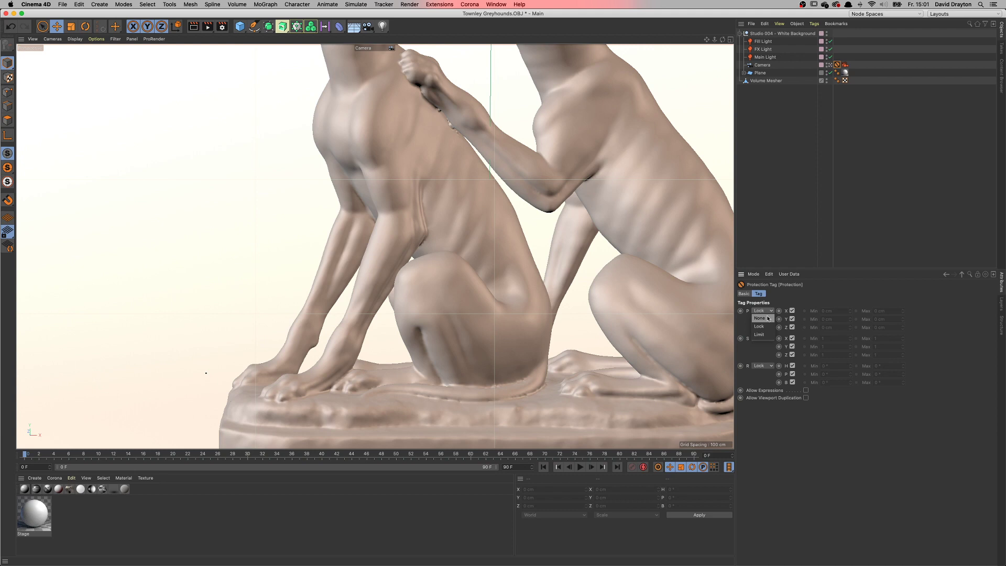
{"action": "left_click", "coordinate": [769, 318]}
{"action": "scroll", "coordinate": [542, 268], "scroll_direction": "down", "scroll_amount": 5}
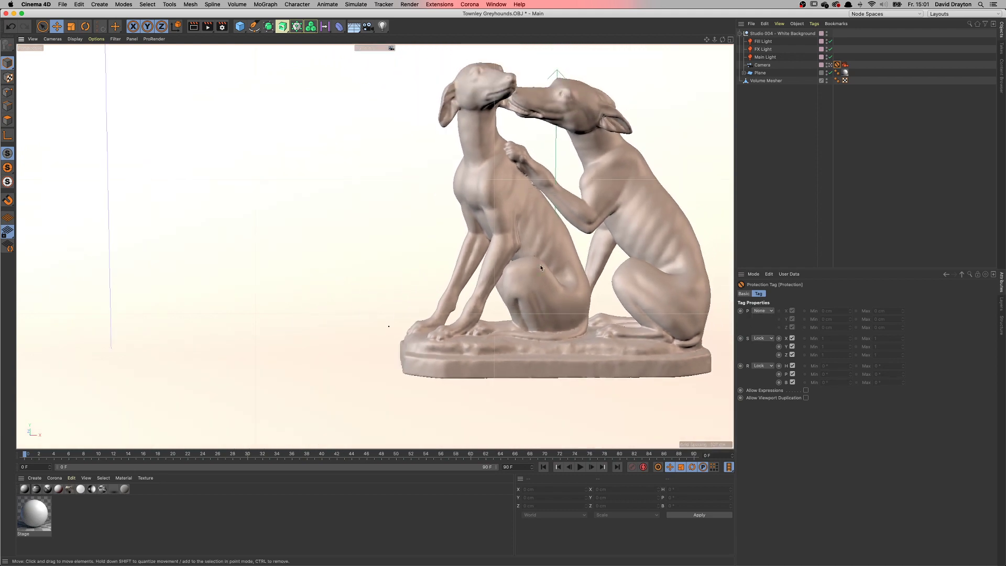
{"action": "left_click_drag", "start_coordinate": [542, 268], "coordinate": [353, 291], "text": "alt"}
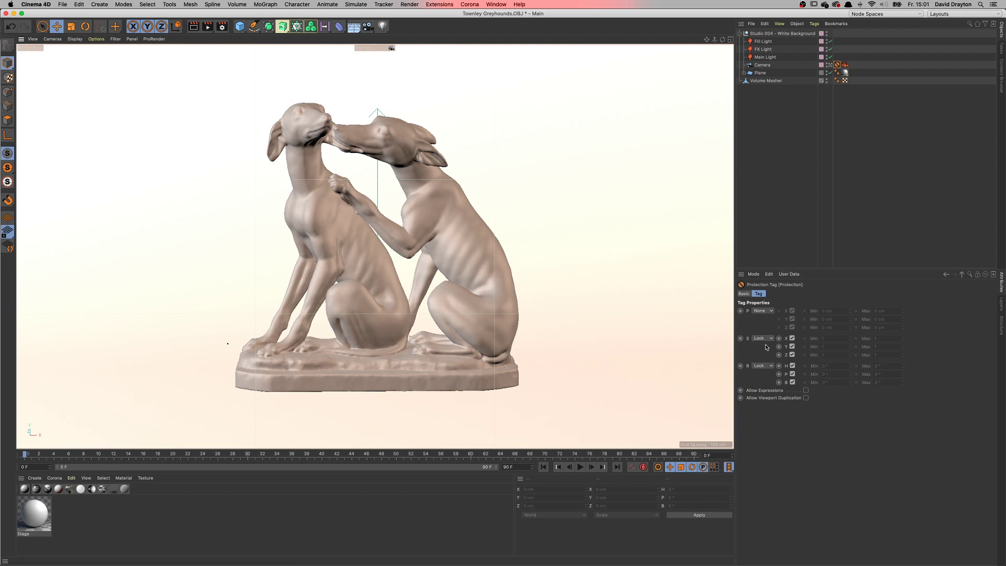
Unlock the camera's rotation and scale and fine-tune the framing.
{"action": "left_click", "coordinate": [763, 366]}
{"action": "left_click", "coordinate": [769, 374]}
{"action": "left_click_drag", "start_coordinate": [498, 305], "coordinate": [464, 319], "text": "alt"}
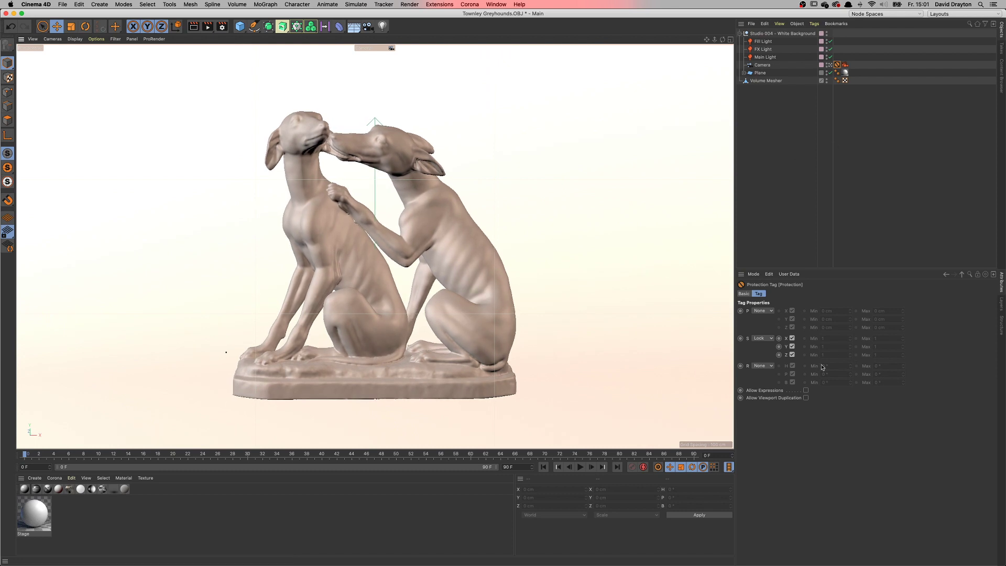
{"action": "left_click", "coordinate": [769, 339]}
{"action": "left_click", "coordinate": [766, 347]}
Set the Protection tag's scale, rotation and position back to Lock.
{"action": "left_click", "coordinate": [764, 339]}
{"action": "left_click", "coordinate": [759, 354]}
{"action": "left_click", "coordinate": [763, 366]}
{"action": "left_click", "coordinate": [761, 381]}
{"action": "left_click", "coordinate": [763, 311]}
{"action": "left_click", "coordinate": [769, 327]}
{"action": "left_click", "coordinate": [784, 218]}
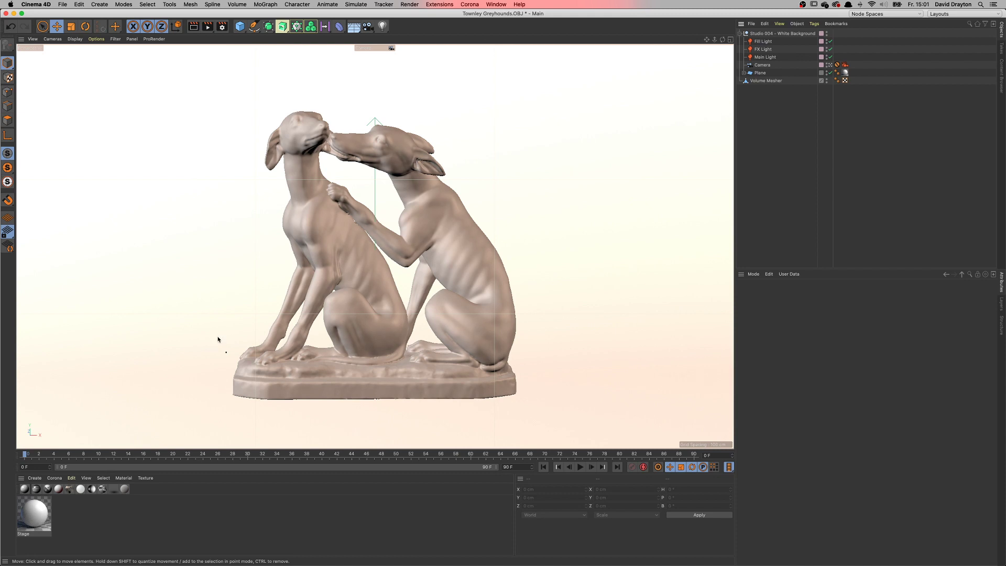
Launch Corona Interactive Rendering and start it with the IR panel moved aside.
{"action": "left_click", "coordinate": [471, 5]}
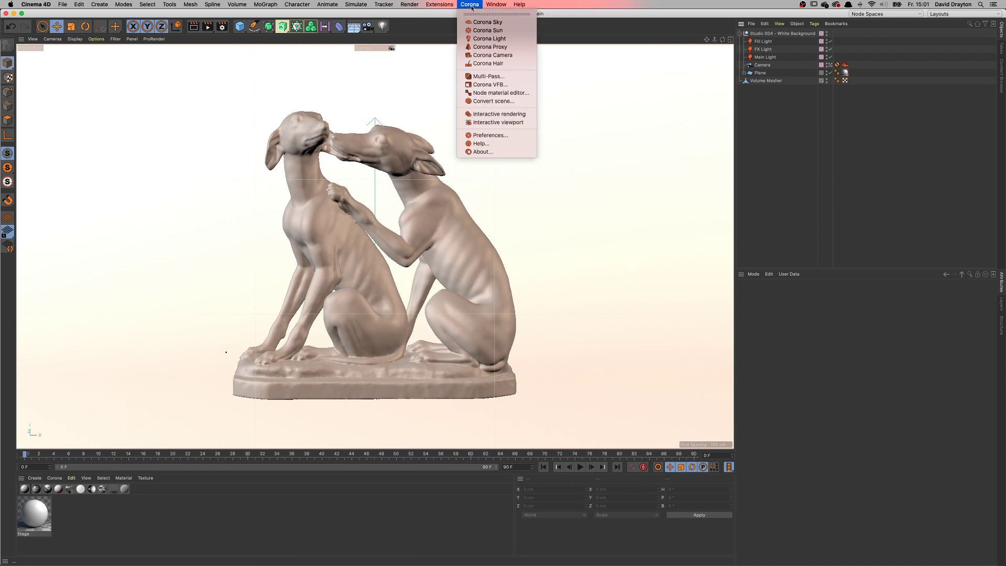
{"action": "left_click", "coordinate": [498, 113]}
{"action": "left_click_drag", "start_coordinate": [472, 14], "coordinate": [642, 51]}
{"action": "left_click", "coordinate": [633, 104]}
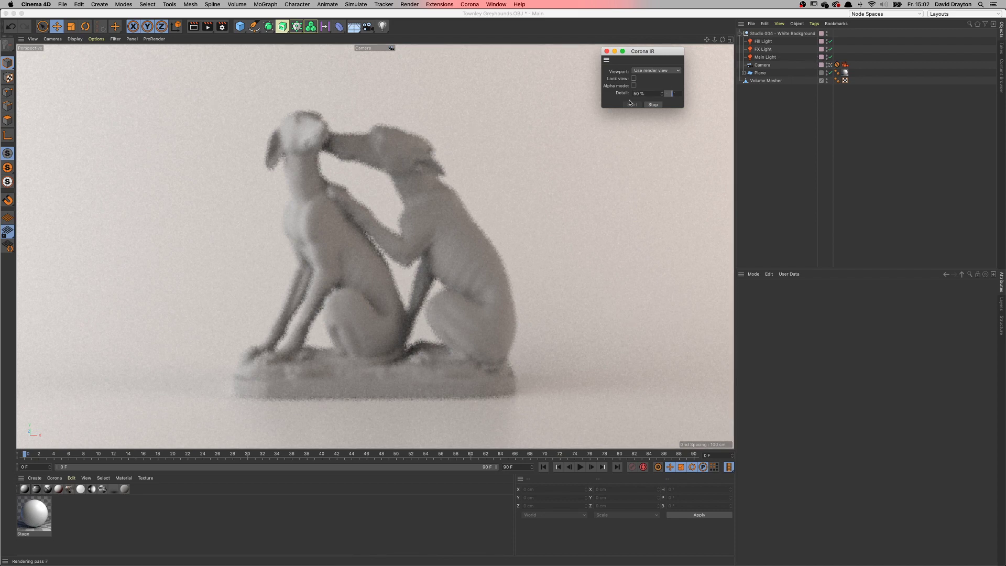
Stop the IR, uncheck DOF Override on the camera's Corona tag, and restart rendering.
{"action": "left_click", "coordinate": [648, 105]}
{"action": "left_click", "coordinate": [845, 65]}
{"action": "left_click_drag", "start_coordinate": [841, 268], "coordinate": [854, 88]}
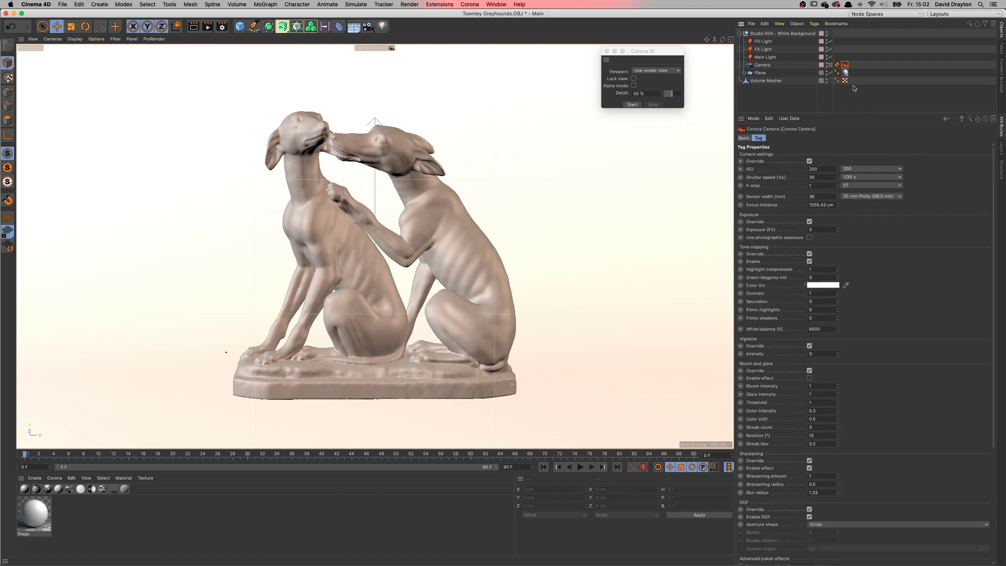
{"action": "left_click", "coordinate": [810, 510]}
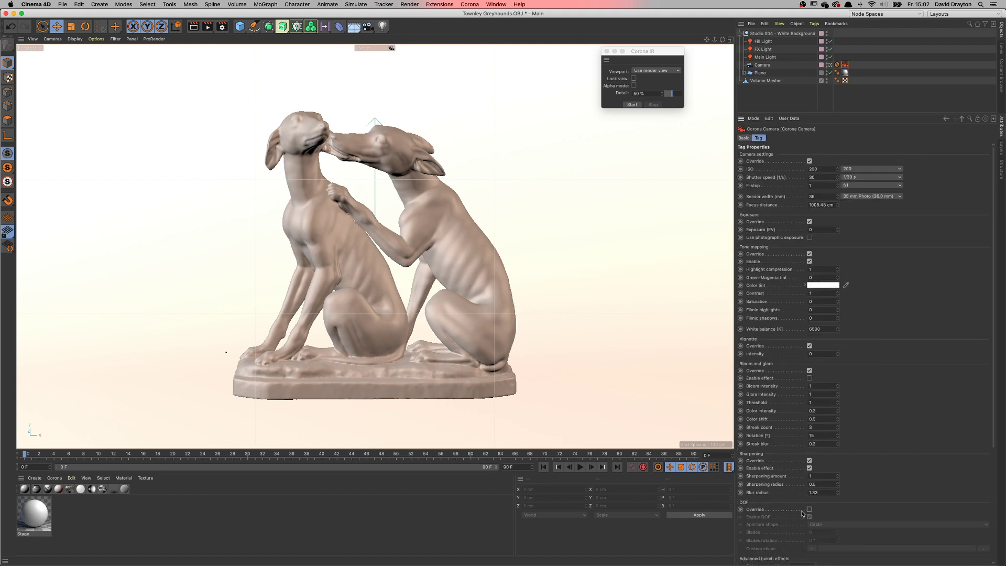
{"action": "left_click", "coordinate": [630, 105]}
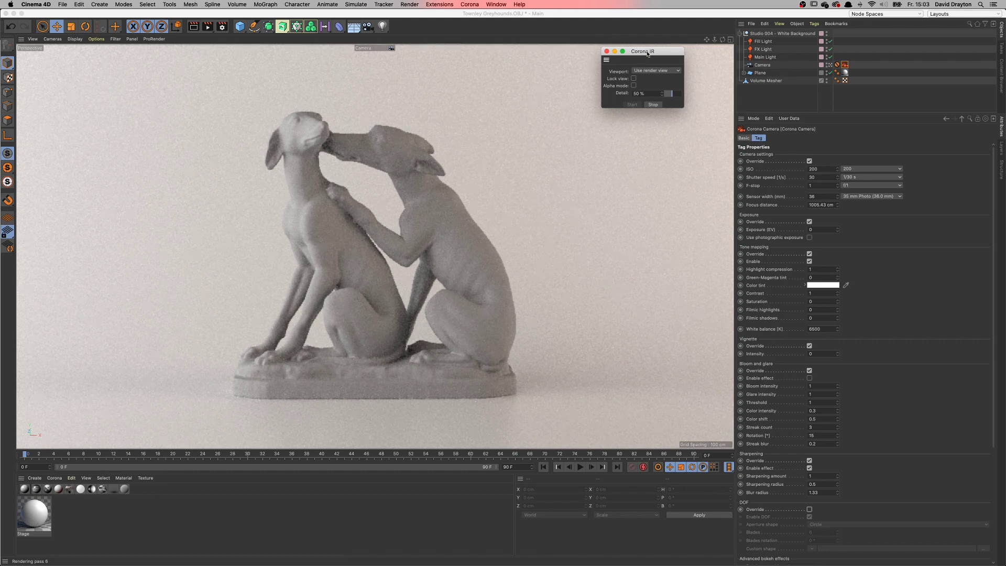
Reopen the Content Browser, move it aside, and expand its Materials folder.
{"action": "left_click", "coordinate": [504, 39]}
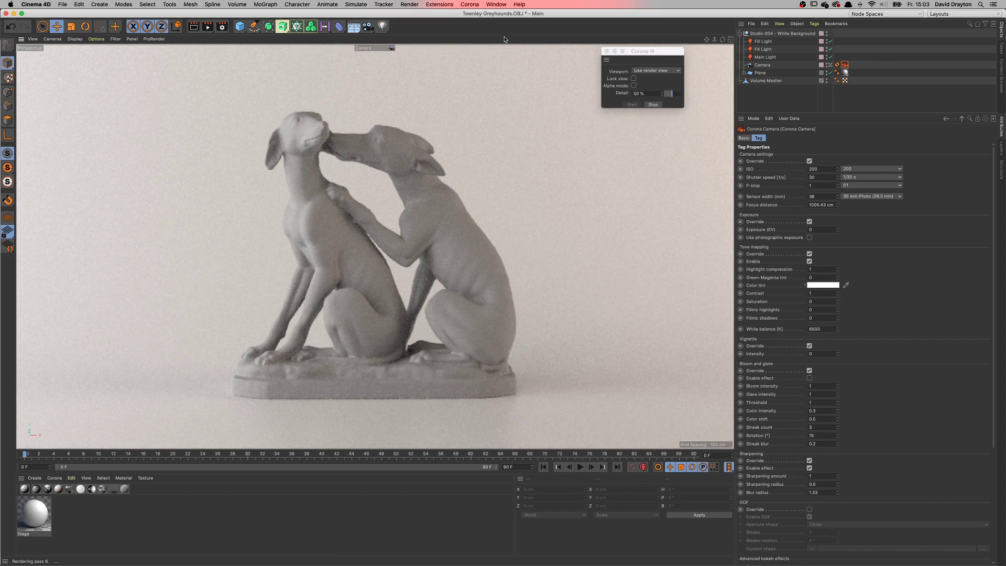
{"action": "left_click", "coordinate": [497, 5]}
{"action": "left_click", "coordinate": [525, 72]}
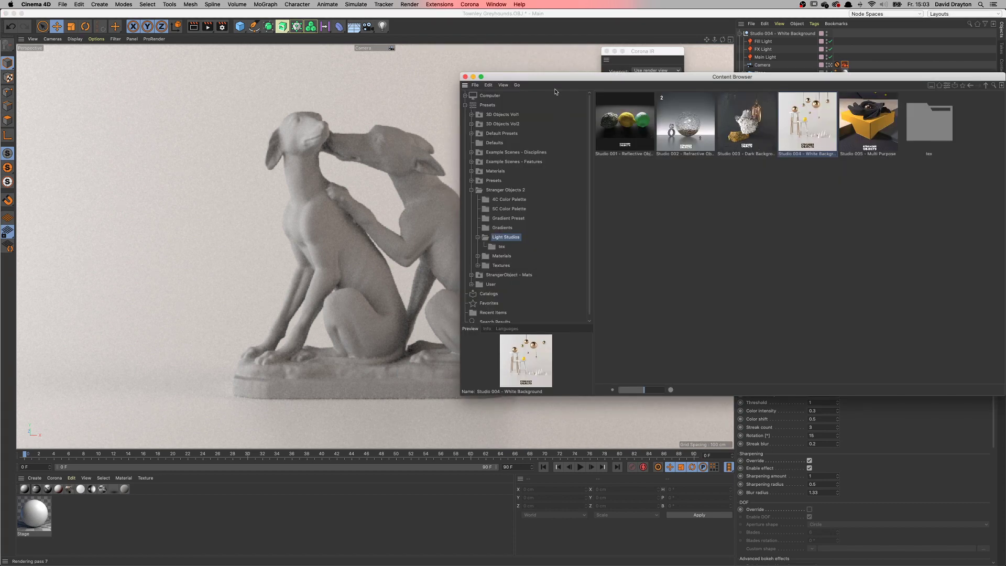
{"action": "left_click_drag", "start_coordinate": [603, 77], "coordinate": [492, 161]}
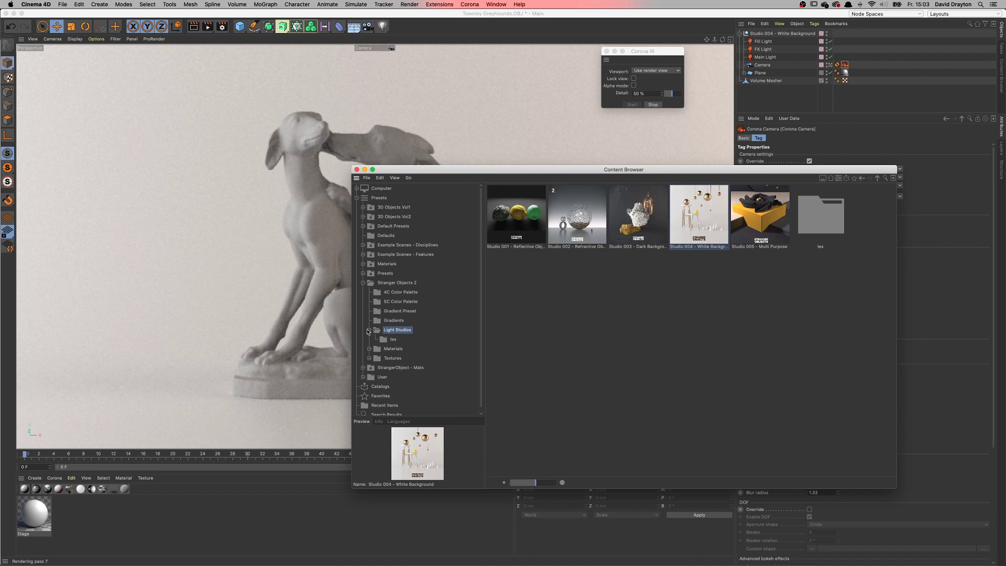
{"action": "left_click", "coordinate": [369, 331]}
{"action": "left_click", "coordinate": [370, 339]}
Browse the Glass materials and stop the Corona interactive render.
{"action": "scroll", "coordinate": [386, 365], "scroll_direction": "down", "scroll_amount": 1}
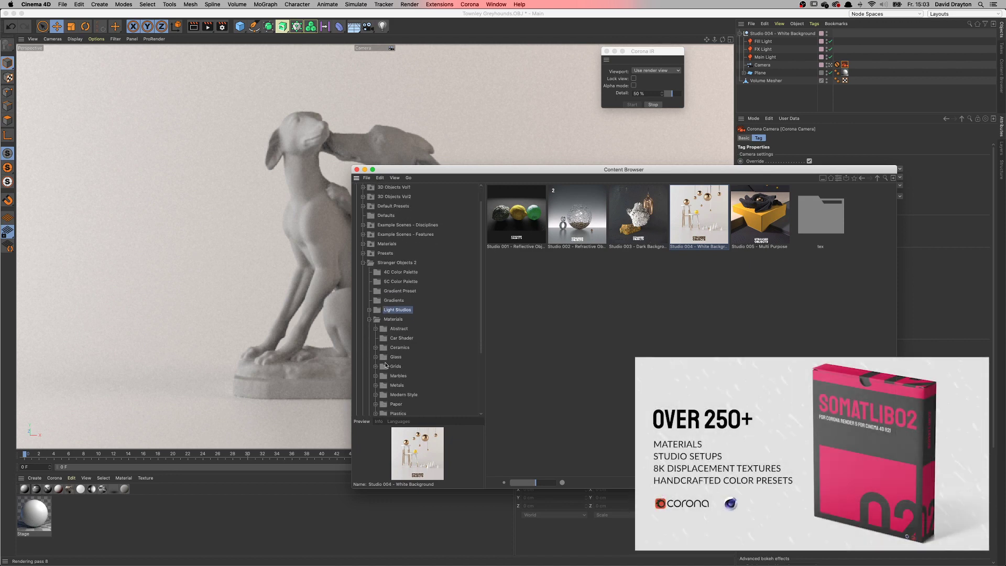
{"action": "scroll", "coordinate": [386, 365], "scroll_direction": "down", "scroll_amount": 2}
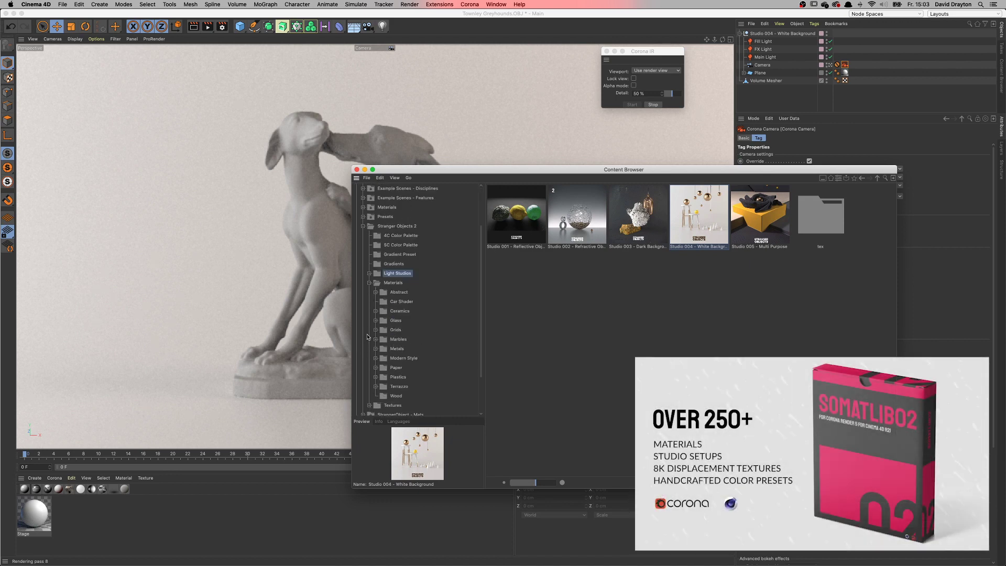
{"action": "scroll", "coordinate": [388, 362], "scroll_direction": "down", "scroll_amount": 1}
{"action": "left_click", "coordinate": [393, 311]}
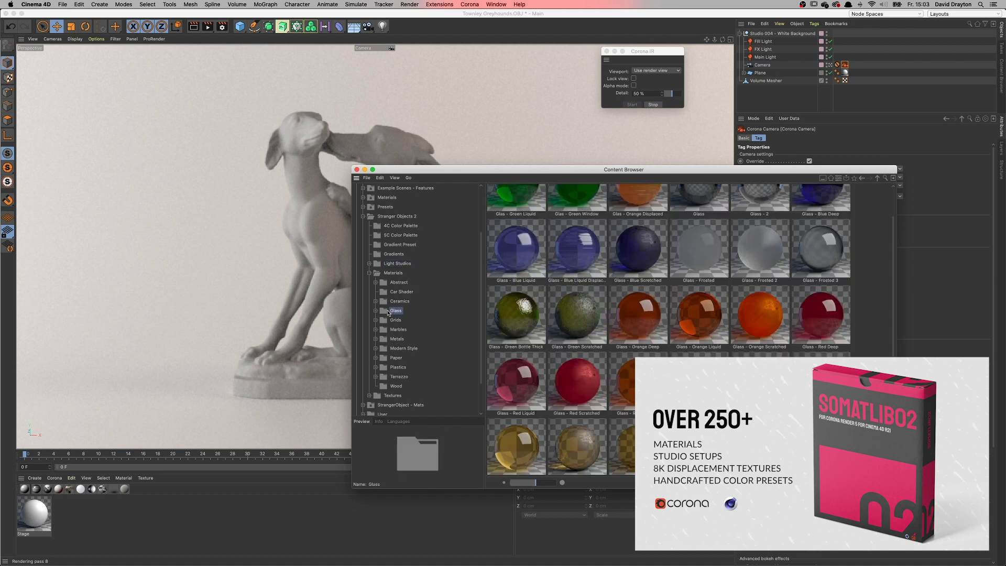
{"action": "scroll", "coordinate": [668, 356], "scroll_direction": "down", "scroll_amount": 1}
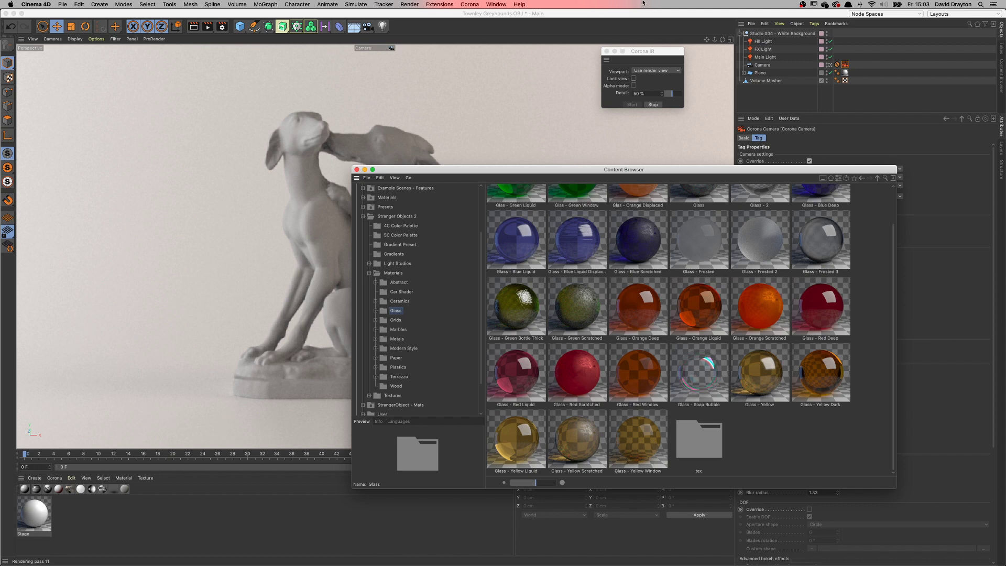
{"action": "left_click", "coordinate": [569, 135]}
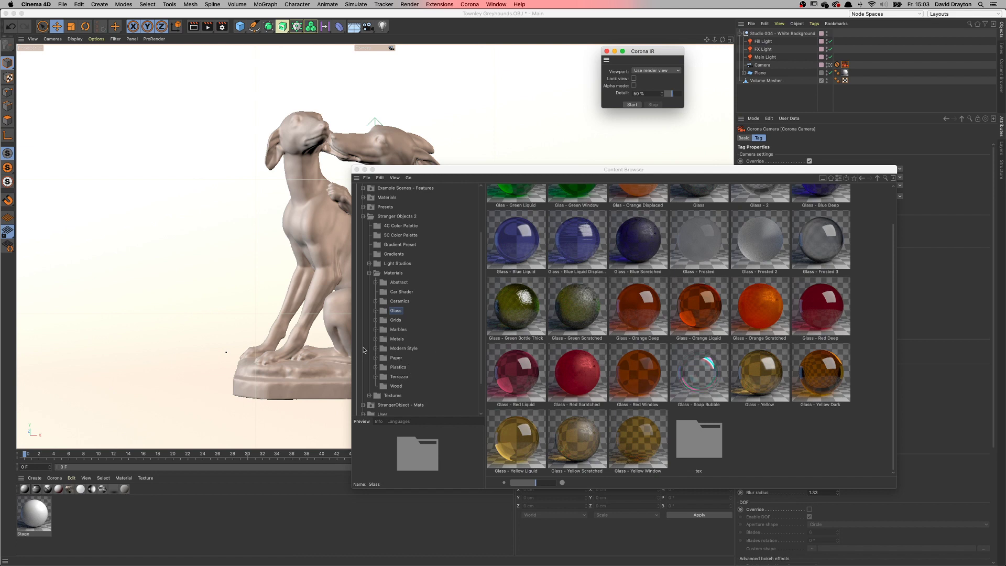
Go through Plastic to the Modern Style materials and select SO Modern Grid 61.
{"action": "left_click", "coordinate": [396, 368]}
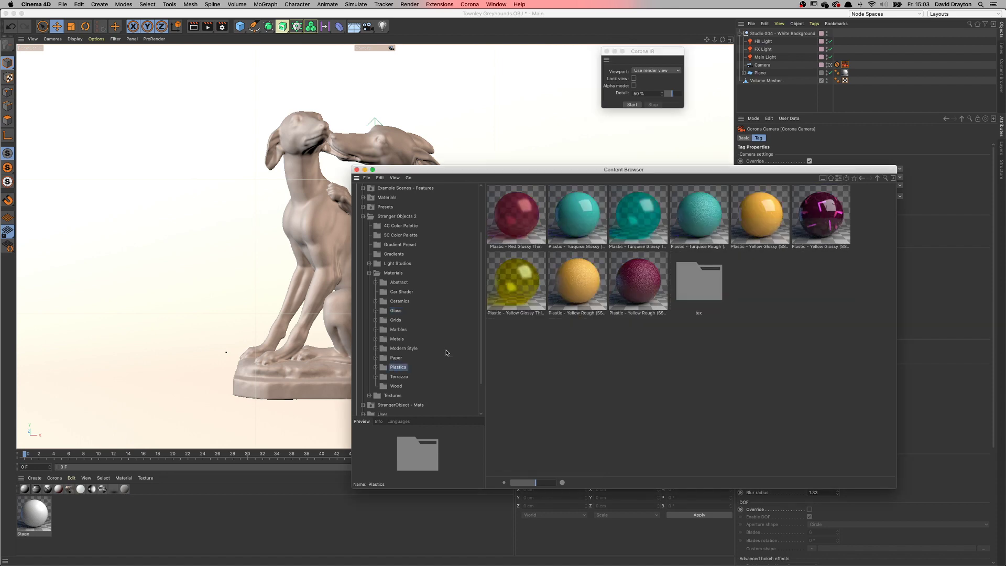
{"action": "left_click", "coordinate": [411, 350]}
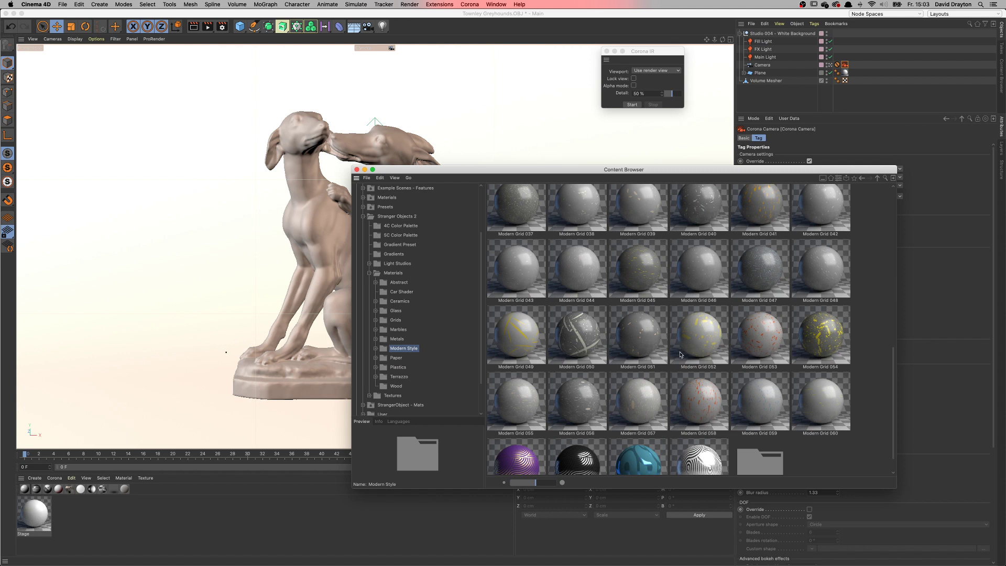
{"action": "scroll", "coordinate": [681, 354], "scroll_direction": "down", "scroll_amount": 2}
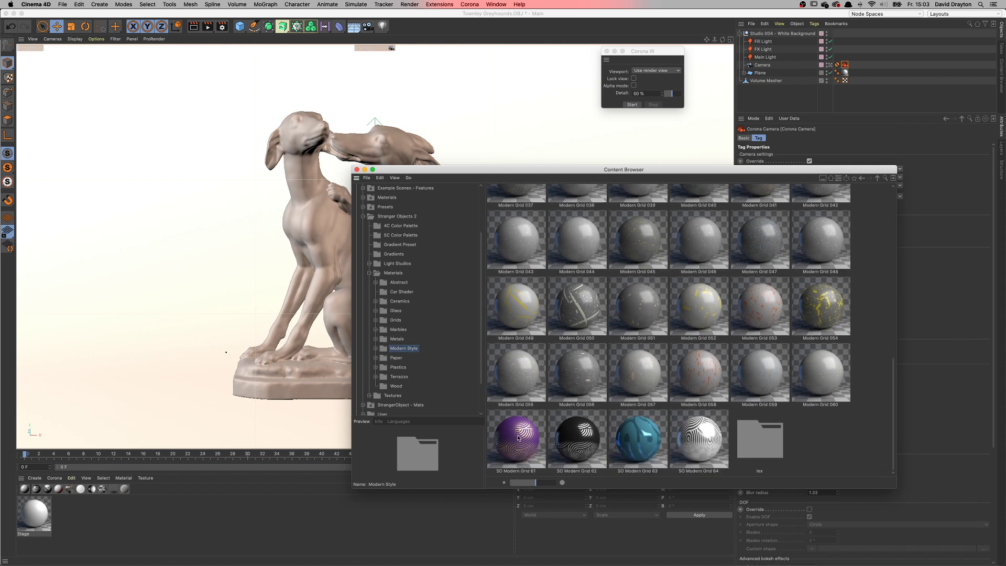
{"action": "left_click", "coordinate": [519, 440]}
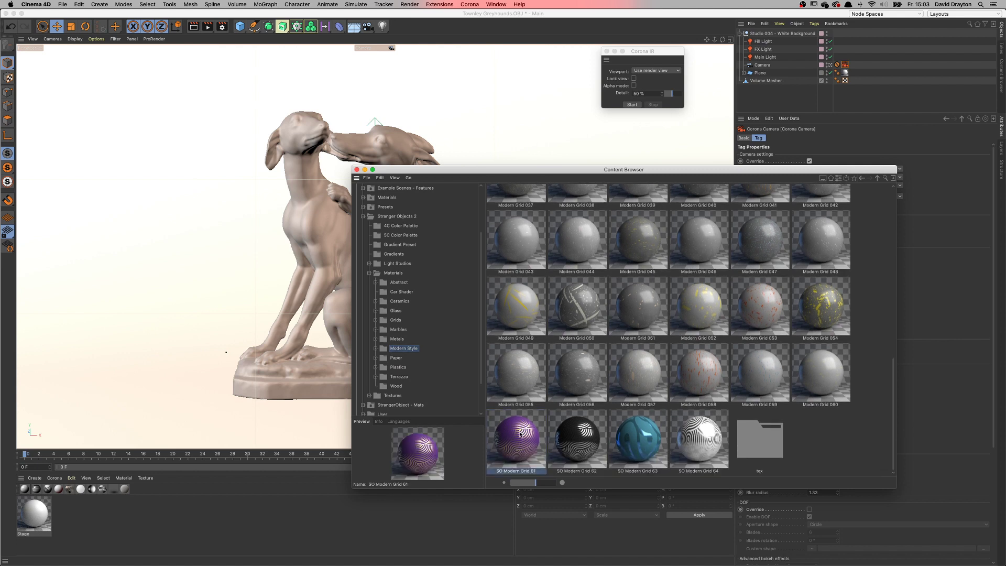
Drag SO Modern Grid 61 onto the sculpture mesh, rename the mesh Doggos, and start Corona IR.
{"action": "left_click_drag", "start_coordinate": [757, 50], "coordinate": [762, 82]}
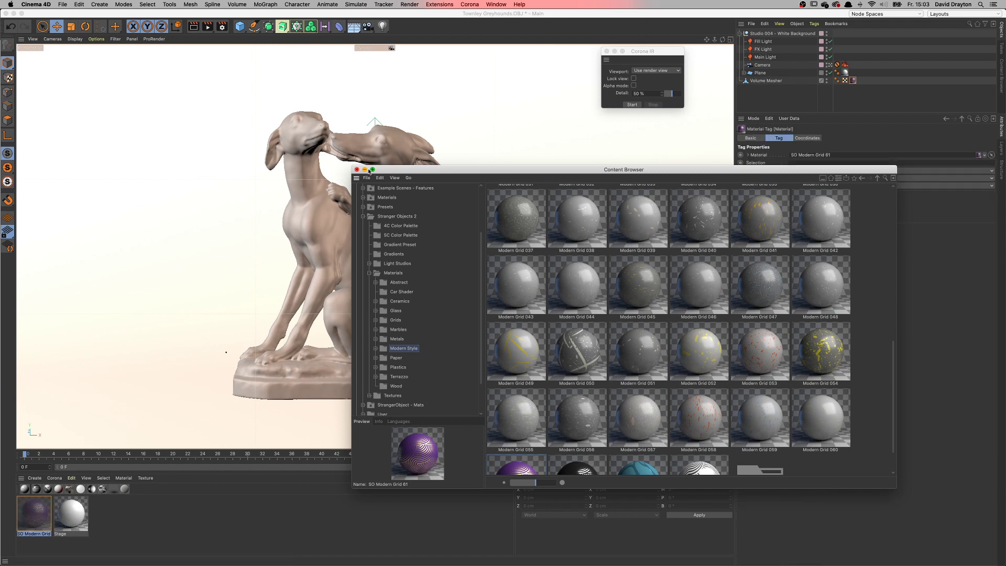
{"action": "key", "text": "shift+F8"}
{"action": "double_click", "coordinate": [777, 80]}
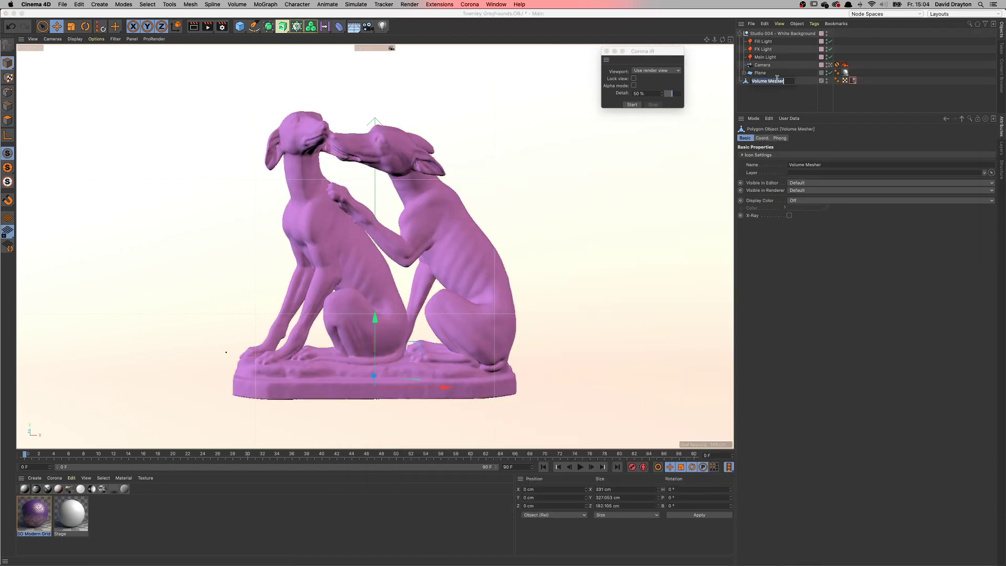
{"action": "type", "text": "D"}
{"action": "type", "text": "ooggos"}
{"action": "left_click", "coordinate": [632, 105]}
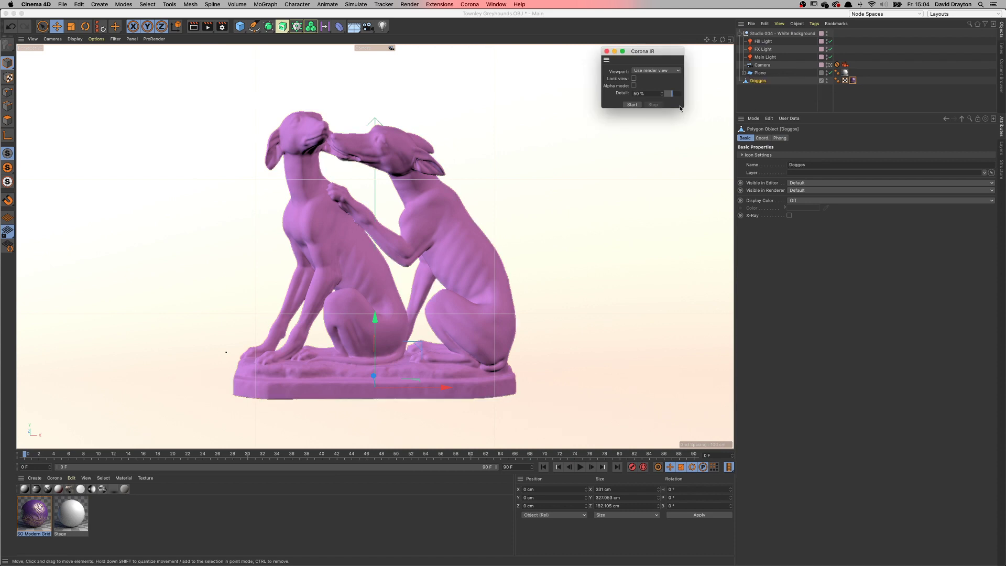
{"action": "left_click", "coordinate": [633, 104]}
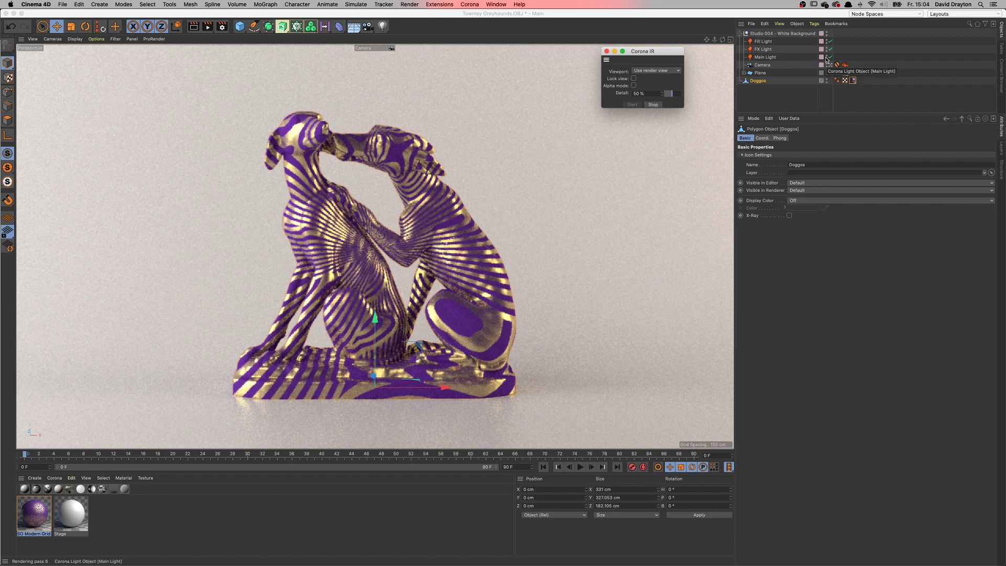
{"action": "left_click", "coordinate": [853, 81]}
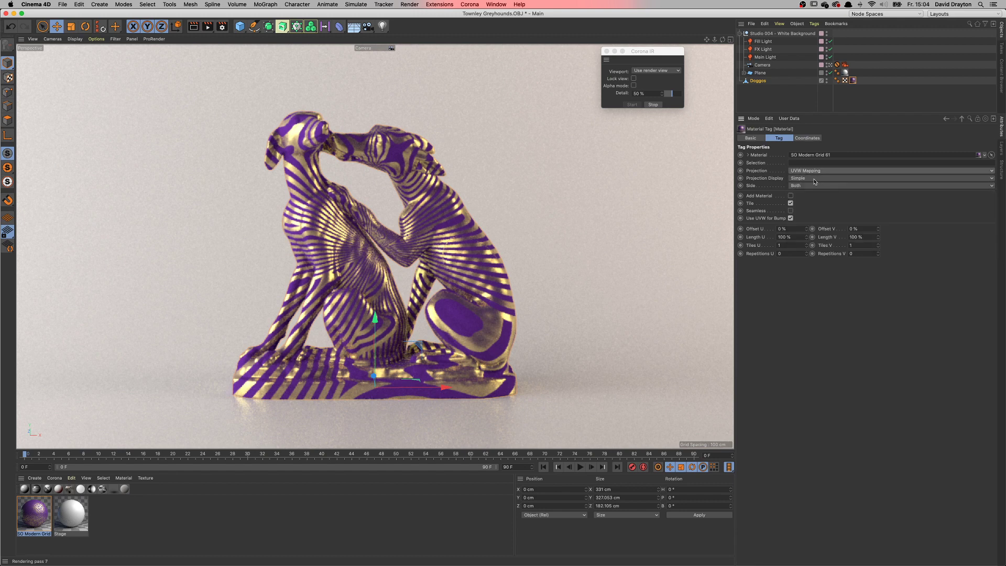
Set the material tag projection to Cubic, switch to four views, and rerun Corona IR.
{"action": "left_click", "coordinate": [815, 171]}
{"action": "left_click", "coordinate": [807, 208]}
{"action": "middle_click", "coordinate": [536, 52]}
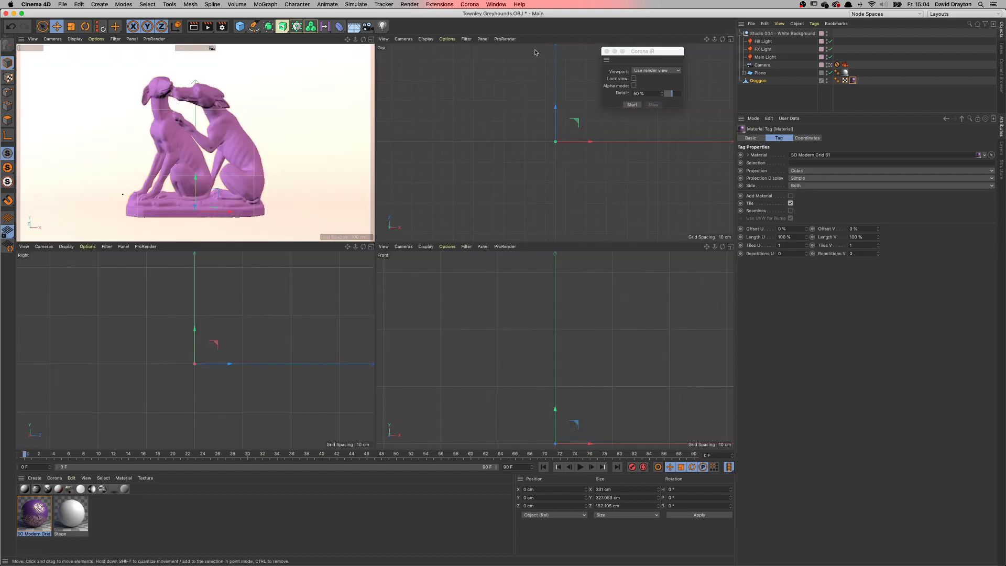
{"action": "mouse_move", "coordinate": [637, 50]}
{"action": "left_mouse_down"}
{"action": "mouse_move", "coordinate": [568, 59]}
{"action": "mouse_move", "coordinate": [343, 186]}
{"action": "mouse_move", "coordinate": [303, 246]}
{"action": "left_mouse_up"}
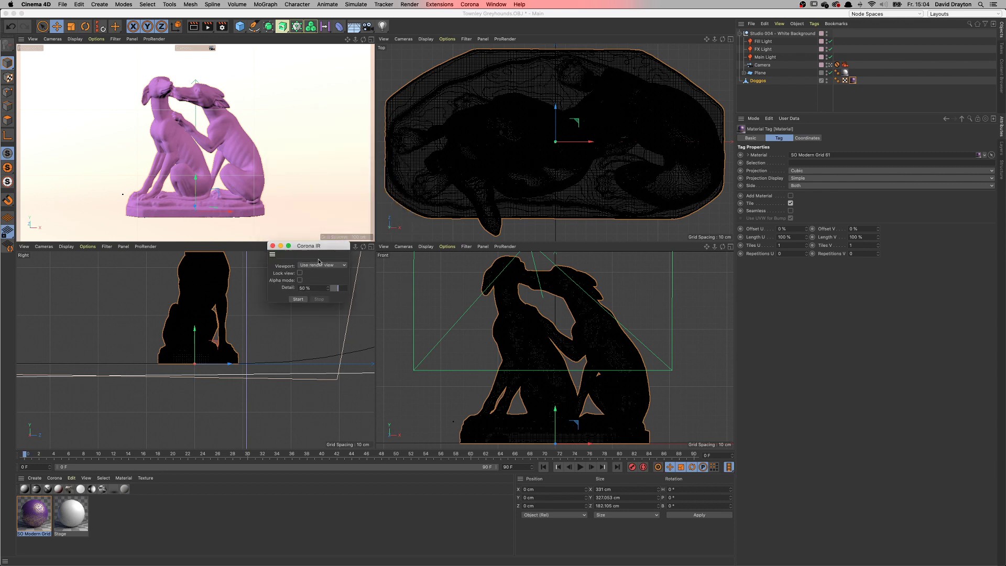
{"action": "left_click", "coordinate": [298, 298]}
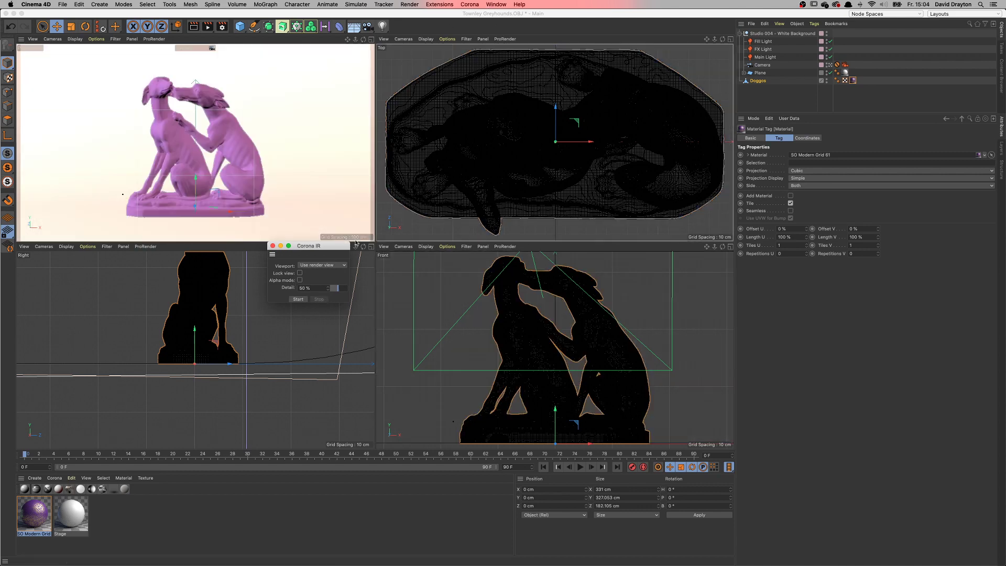
Reopen the Content Browser, move it aside, and show the Glass materials.
{"action": "left_click", "coordinate": [497, 4]}
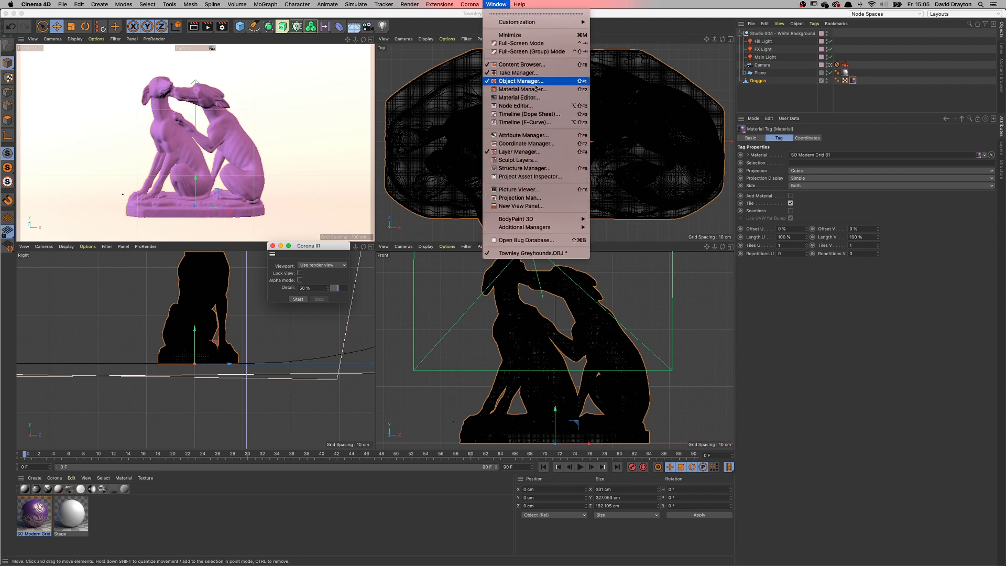
{"action": "left_click", "coordinate": [534, 65]}
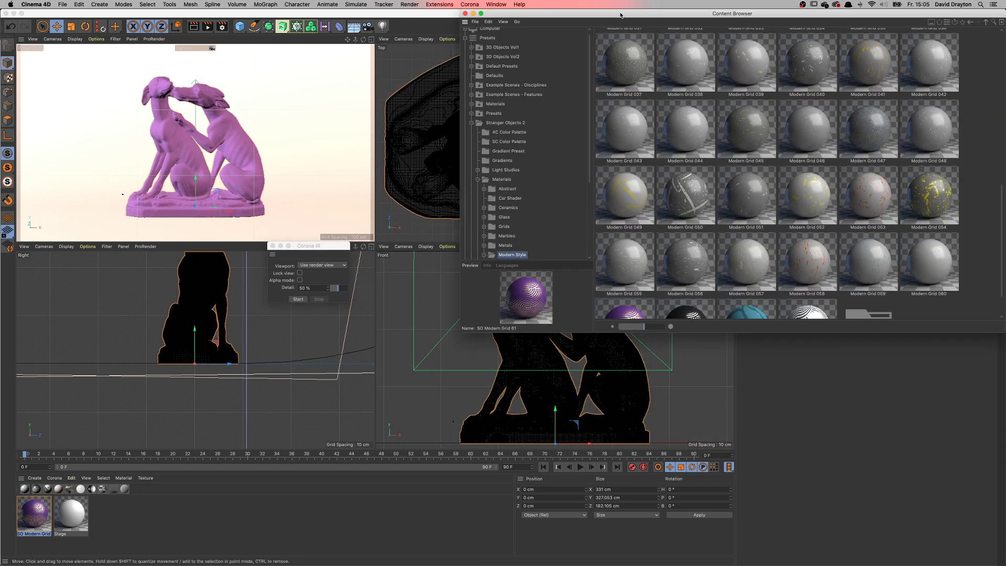
{"action": "left_click_drag", "start_coordinate": [623, 16], "coordinate": [381, 54]}
{"action": "scroll", "coordinate": [270, 262], "scroll_direction": "down", "scroll_amount": 1}
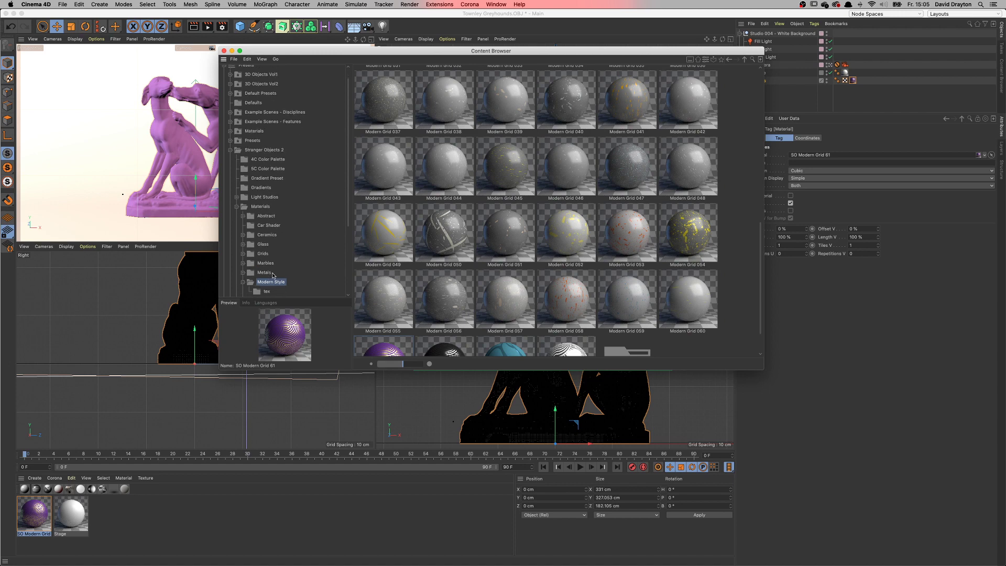
{"action": "left_click", "coordinate": [263, 244]}
{"action": "scroll", "coordinate": [567, 259], "scroll_direction": "up", "scroll_amount": 2}
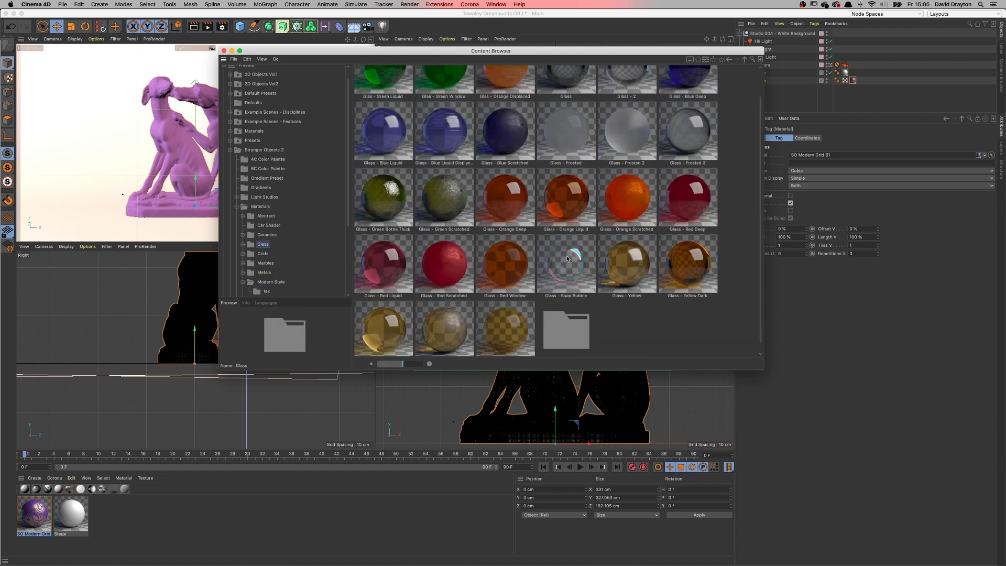
Apply Glass - Orange Scratched to Doggos and start the Corona interactive render.
{"action": "left_click_drag", "start_coordinate": [625, 213], "coordinate": [853, 80]}
{"action": "left_click_drag", "start_coordinate": [425, 53], "coordinate": [681, 56]}
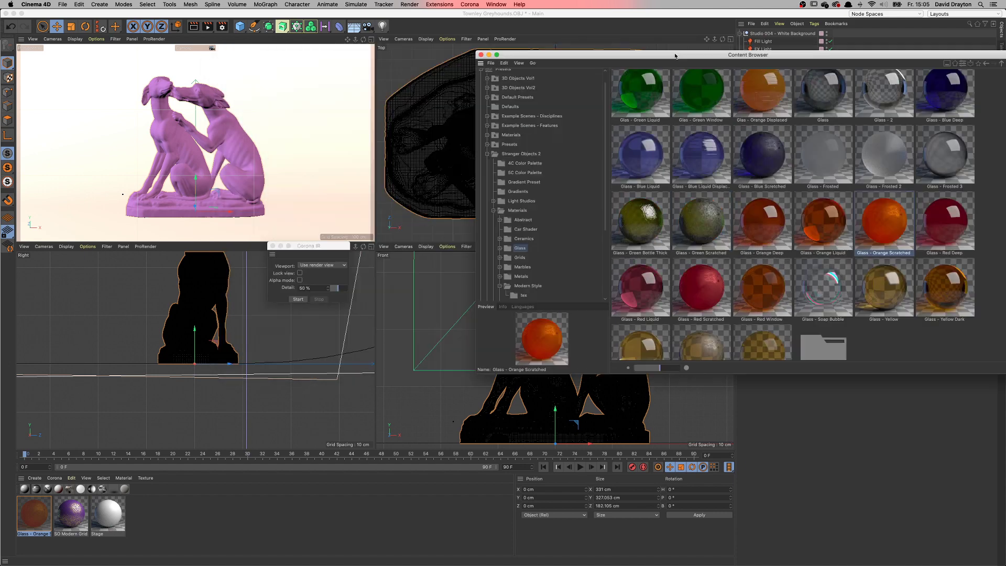
{"action": "left_click", "coordinate": [298, 299]}
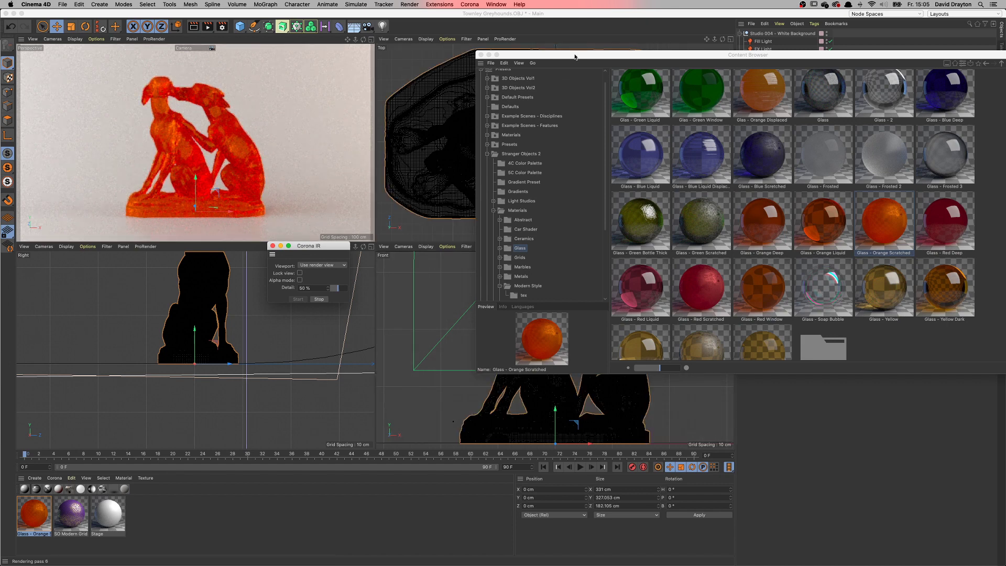
{"action": "left_click_drag", "start_coordinate": [575, 57], "coordinate": [338, 130]}
Drag SO Car - Purple Yellowish from Car Shader onto Doggos, close the browser, stop Corona IR.
{"action": "left_click", "coordinate": [289, 303]}
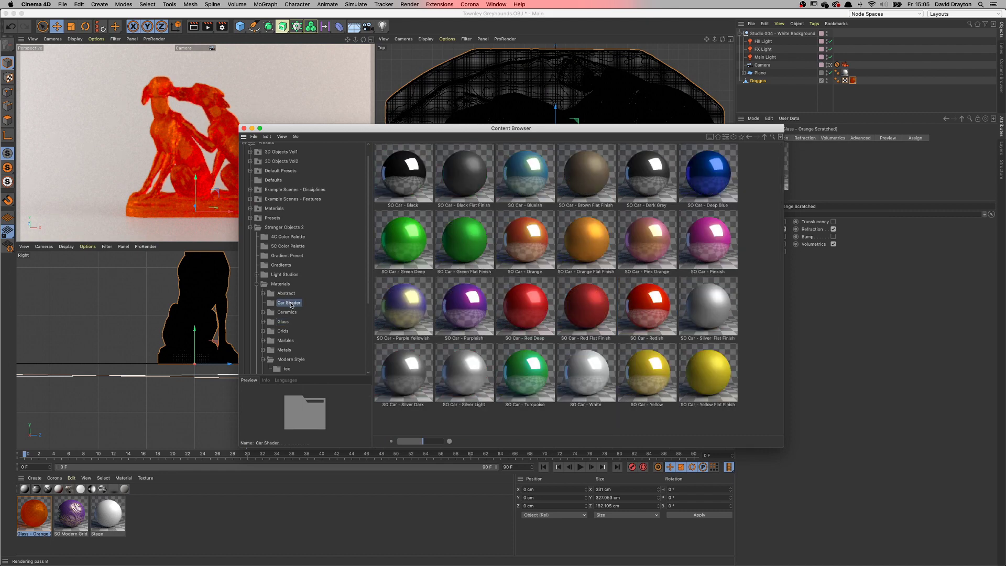
{"action": "left_click", "coordinate": [412, 304]}
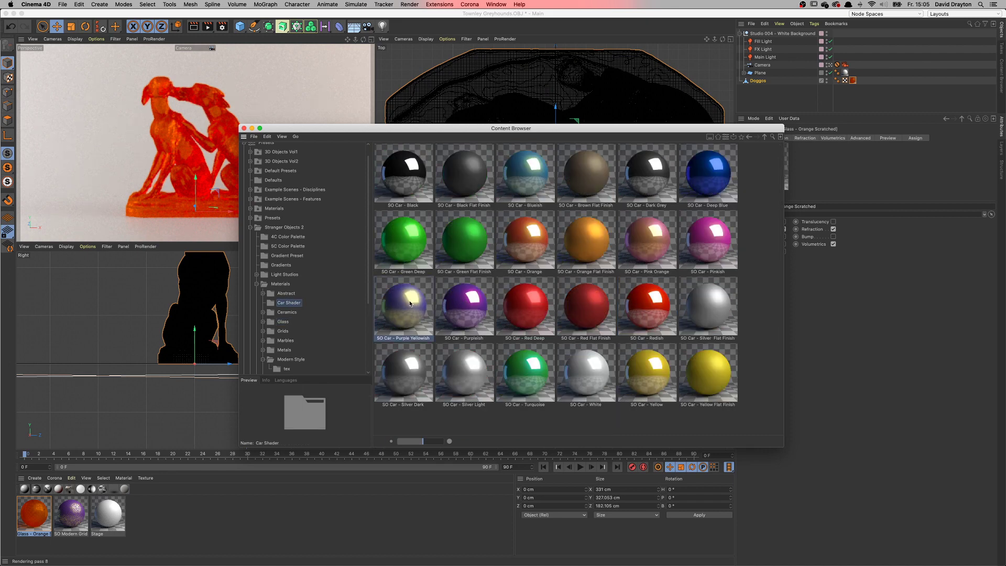
{"action": "left_click_drag", "start_coordinate": [410, 303], "coordinate": [853, 81]}
{"action": "left_click_drag", "start_coordinate": [448, 131], "coordinate": [593, 82]}
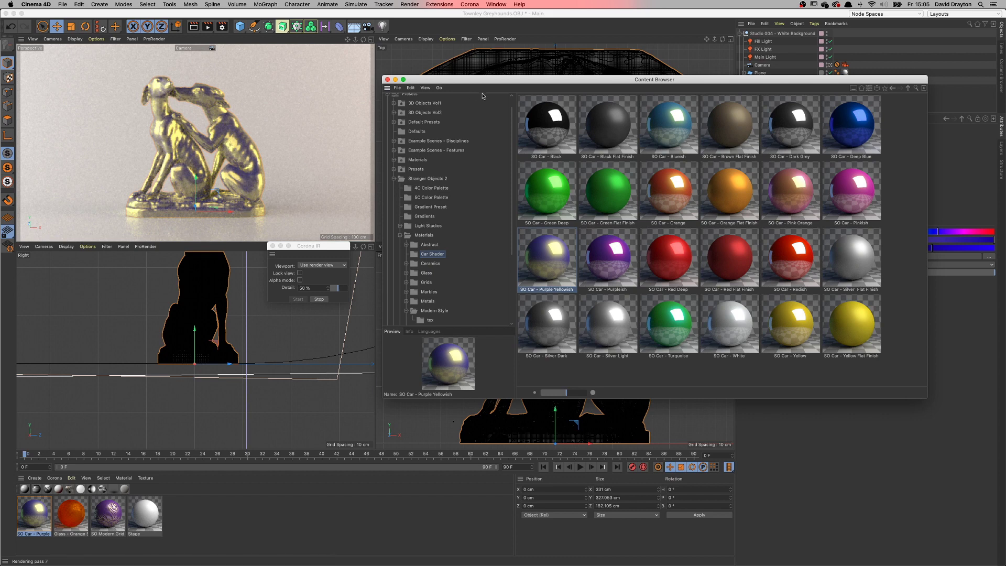
{"action": "left_click", "coordinate": [388, 80]}
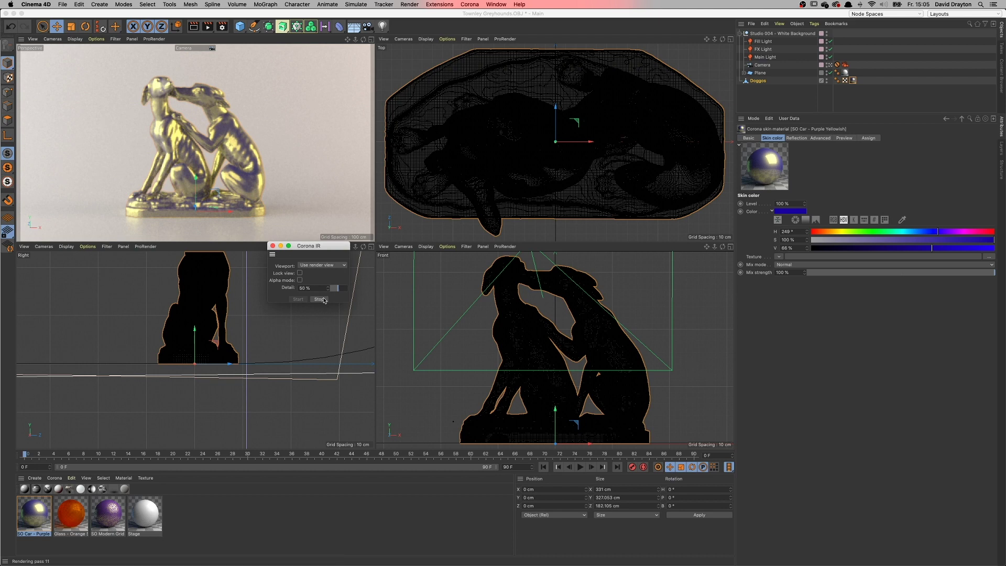
{"action": "left_click", "coordinate": [319, 299]}
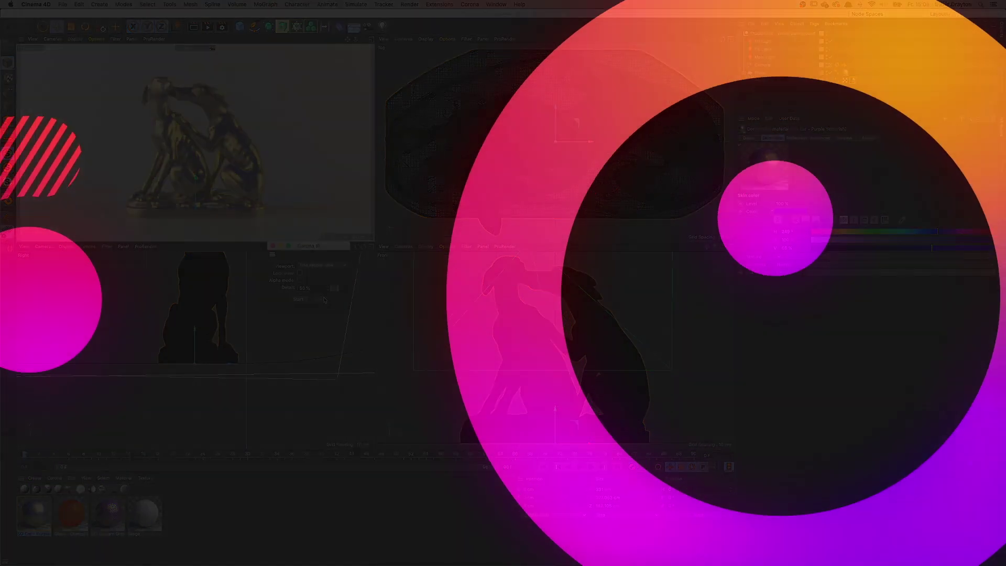